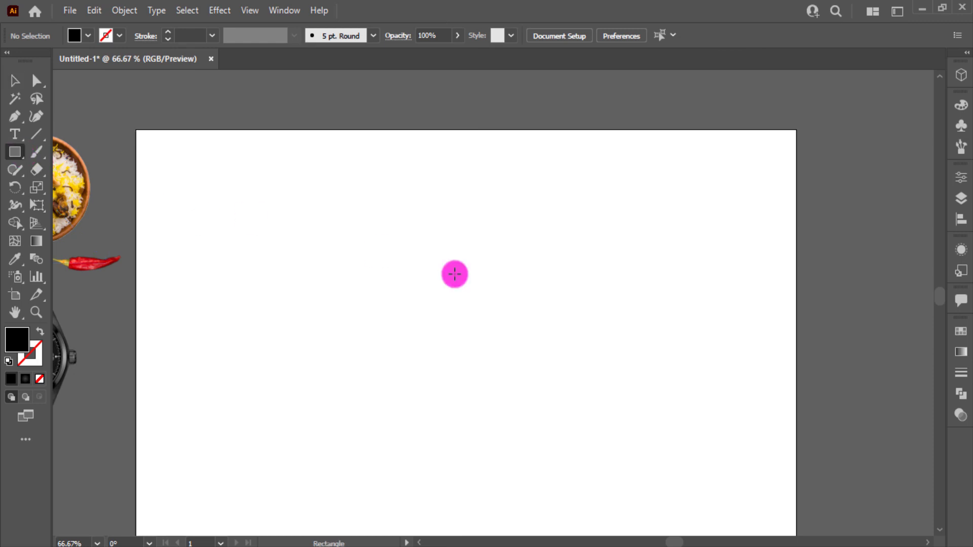
- Create a 1000×1000 px rectangle aligned to the artboard's centre and top
left_click(455, 274)
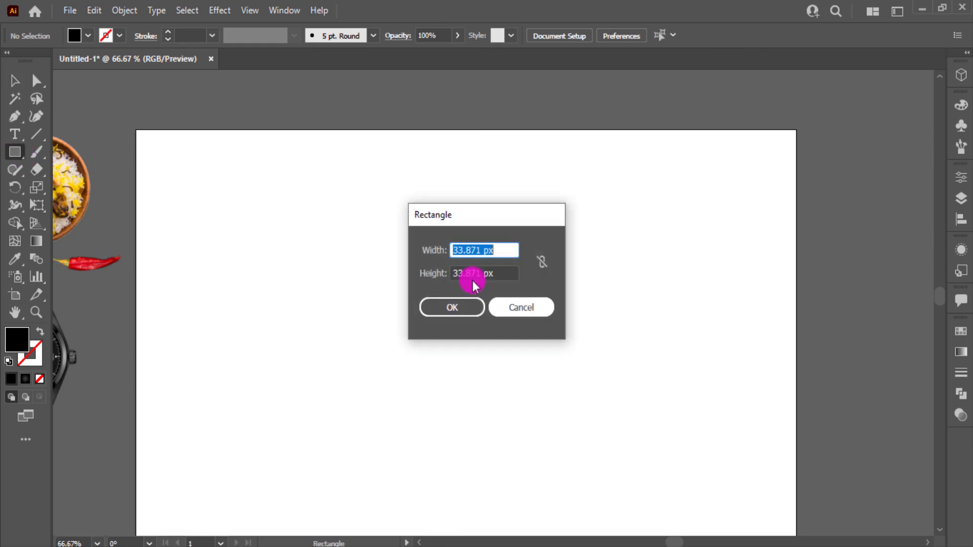
type("1000")
key("Tab")
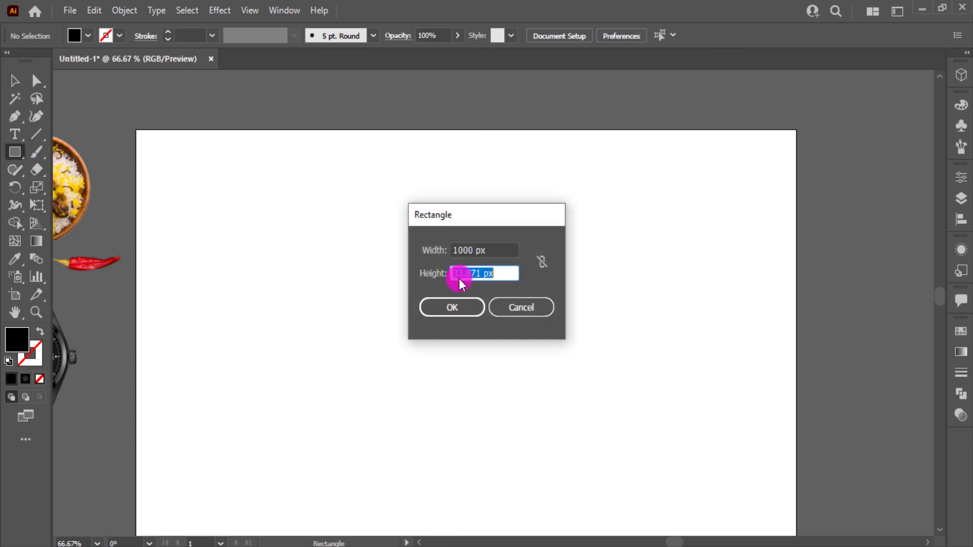
type("1000")
key("Return")
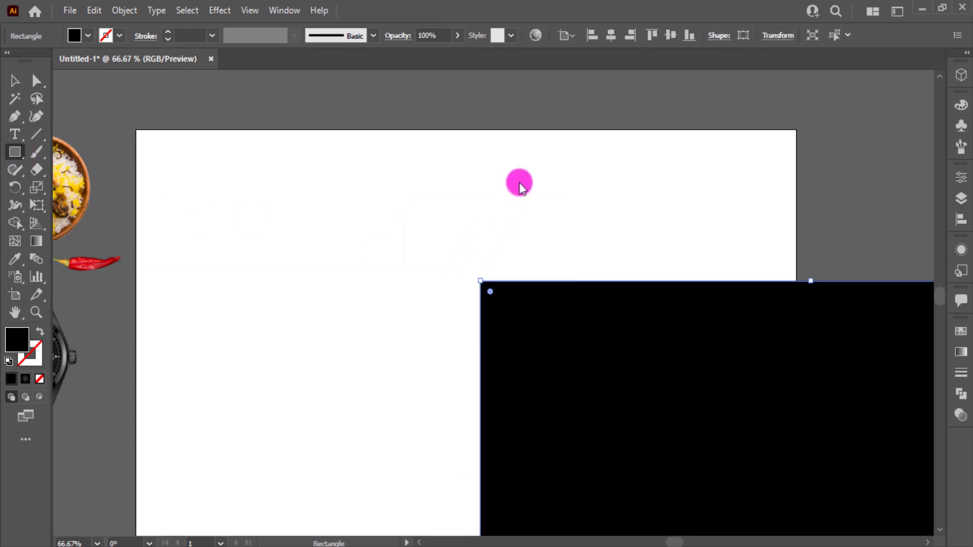
left_click(611, 35)
left_click(653, 35)
key("ctrl+0")
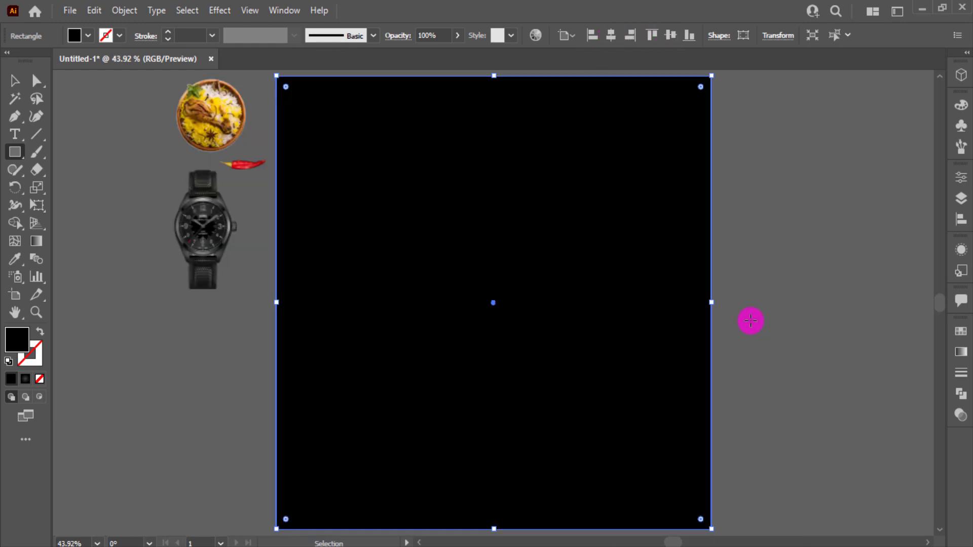
key("v")
- Fill the rectangle with a white-to-black gradient and make its left stop dark charcoal
left_click(959, 350)
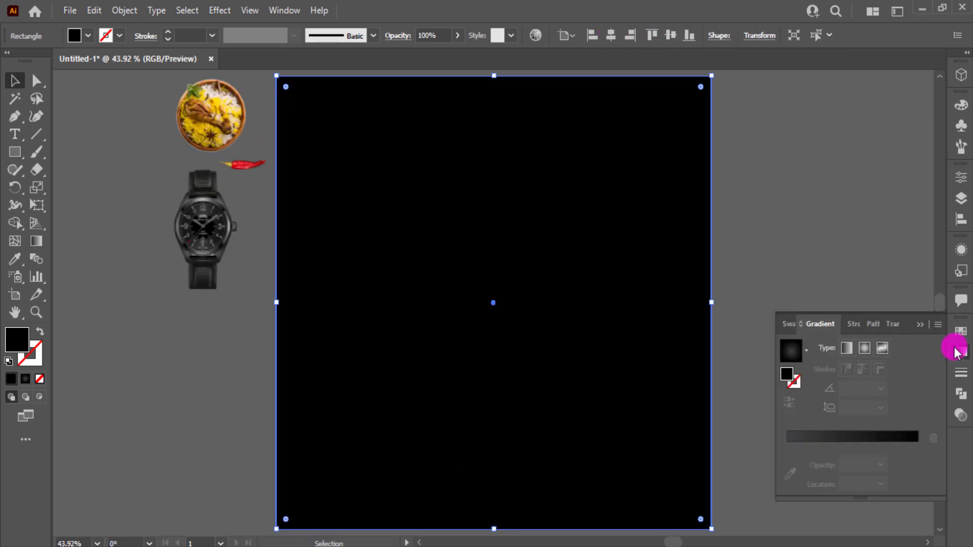
left_click(806, 349)
left_click(745, 375)
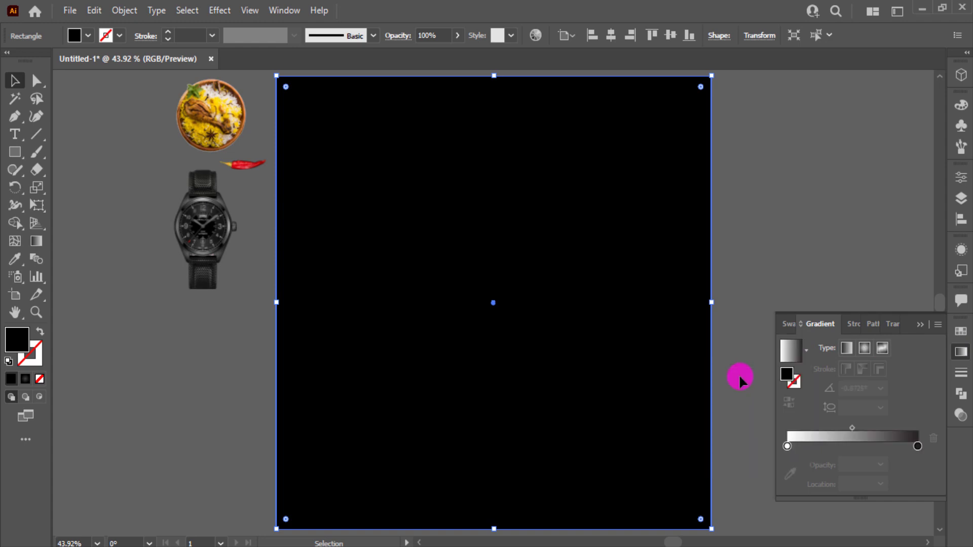
left_click(787, 464)
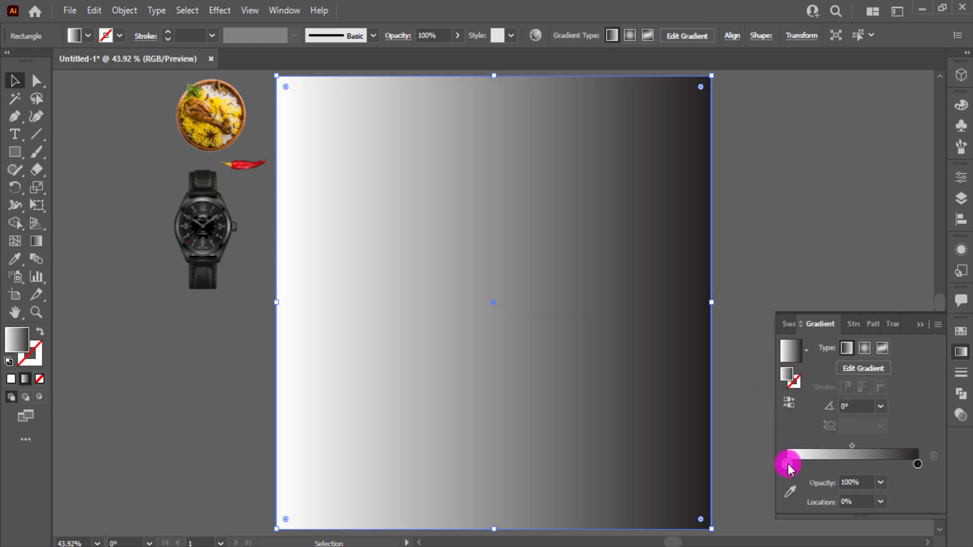
double_click(787, 464)
left_click(733, 332)
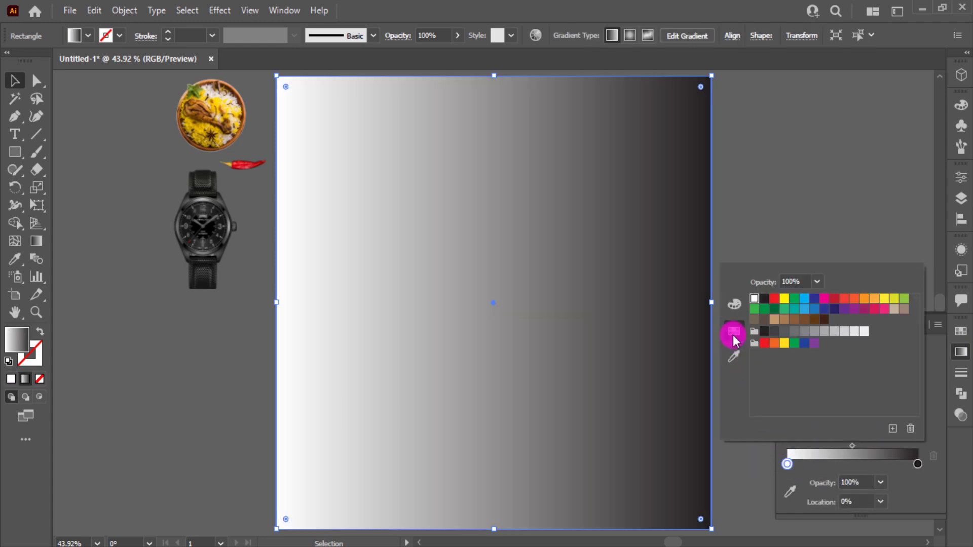
left_click(775, 332)
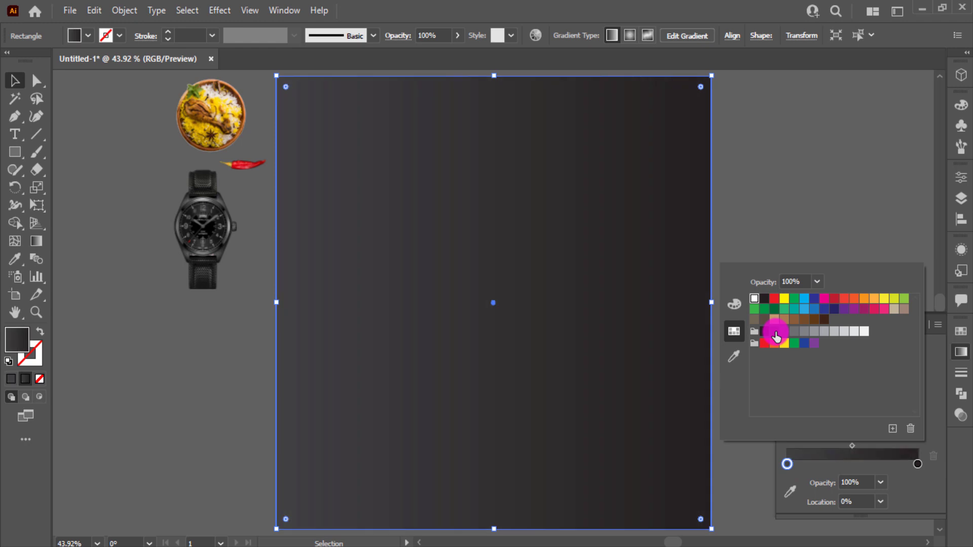
- Make the right gradient stop black and switch the gradient to Radial
double_click(917, 464)
left_click(734, 305)
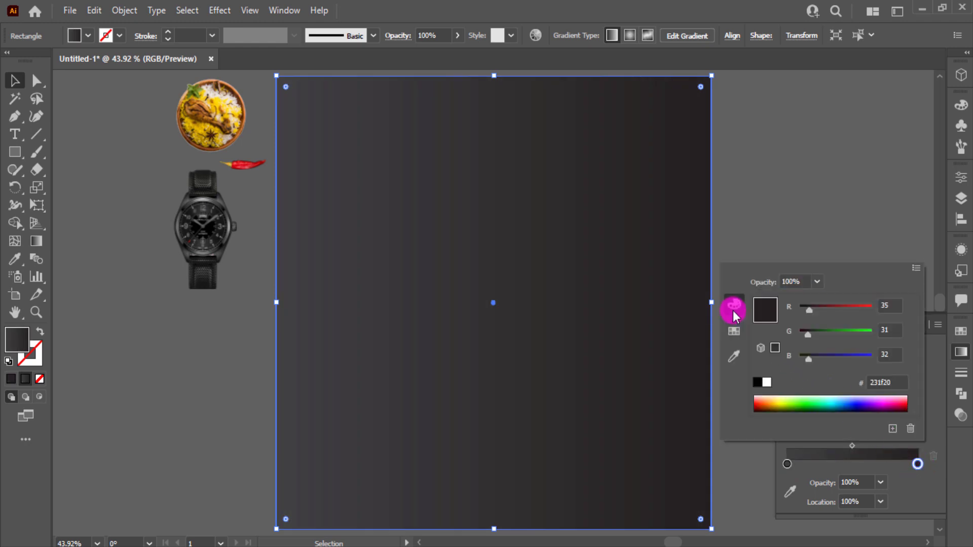
left_click(757, 383)
left_click(908, 503)
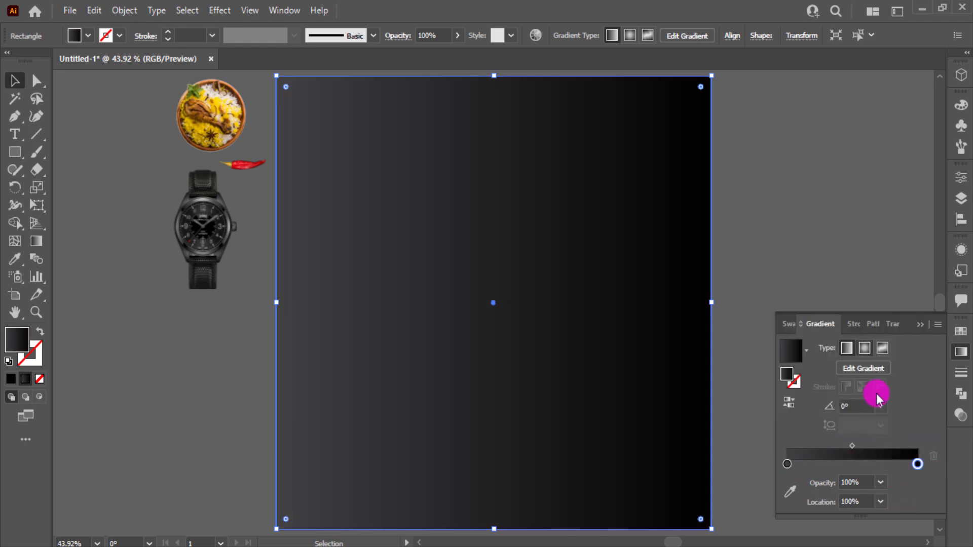
left_click(864, 348)
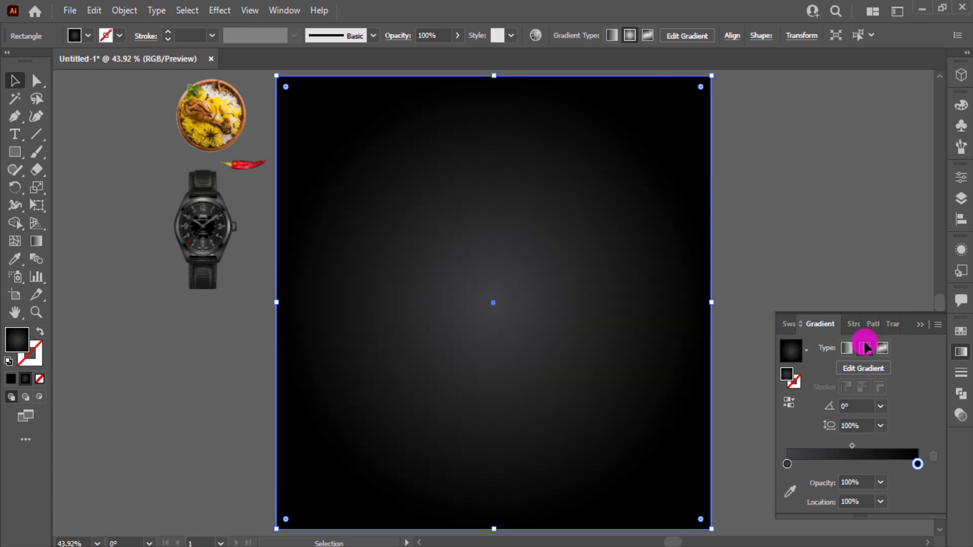
left_click(922, 327)
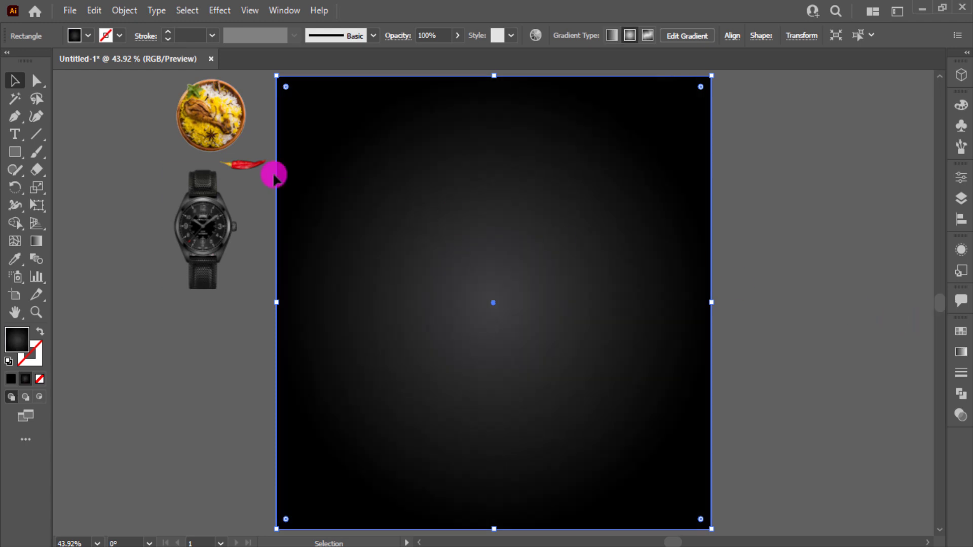
left_click(87, 128)
- Draw a small white-filled square beside the artboard
left_click(21, 147)
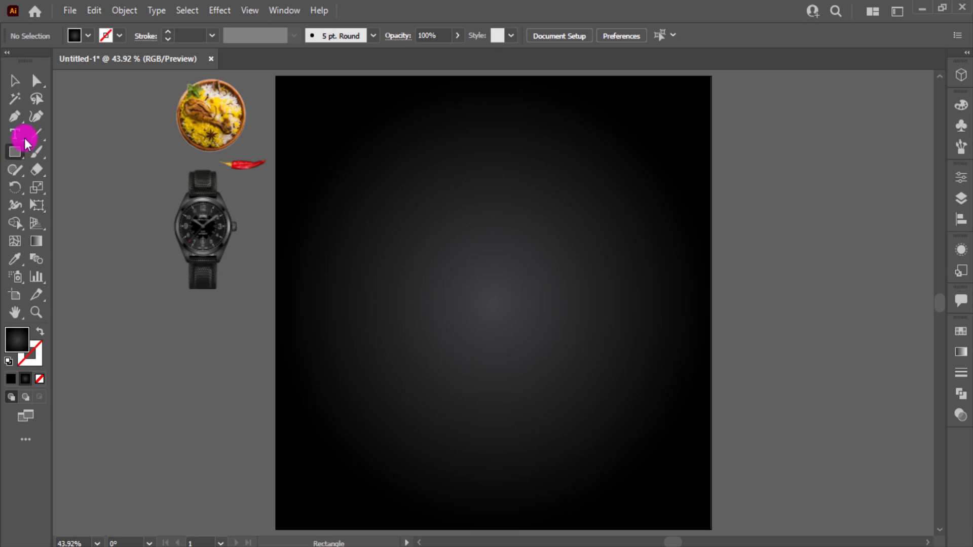
left_click(81, 36)
left_click(30, 58)
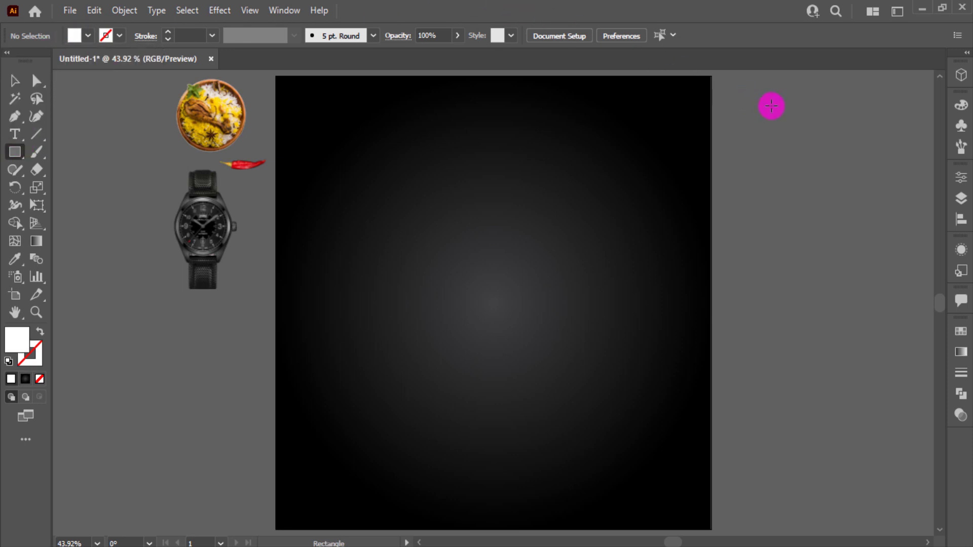
mouse_move(771, 105)
left_mouse_down()
mouse_move(784, 118)
mouse_move(775, 116)
left_mouse_up()
key("v")
left_click(783, 121)
- Apply a Pucker & Bloat effect to bloat the square into a four-petal flower
left_click(218, 10)
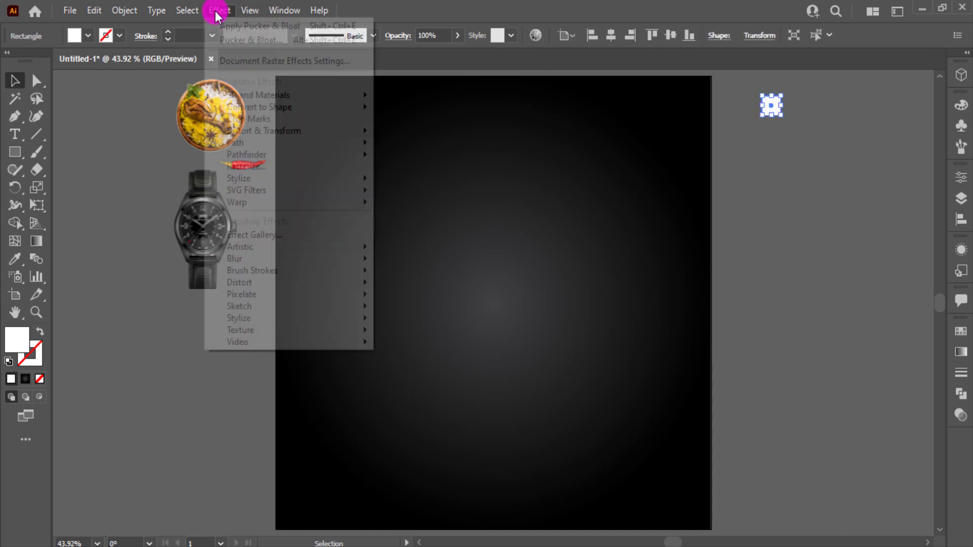
mouse_move(258, 131)
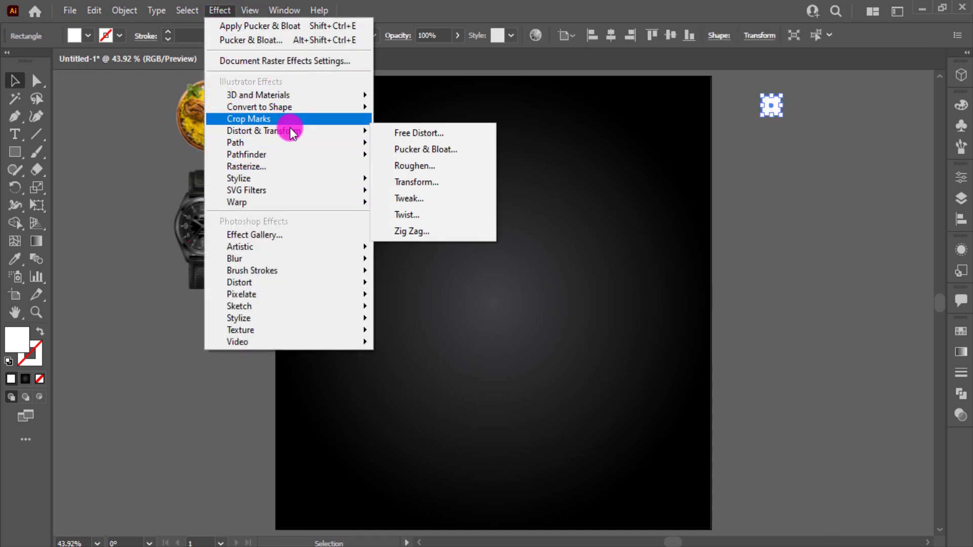
left_click(400, 149)
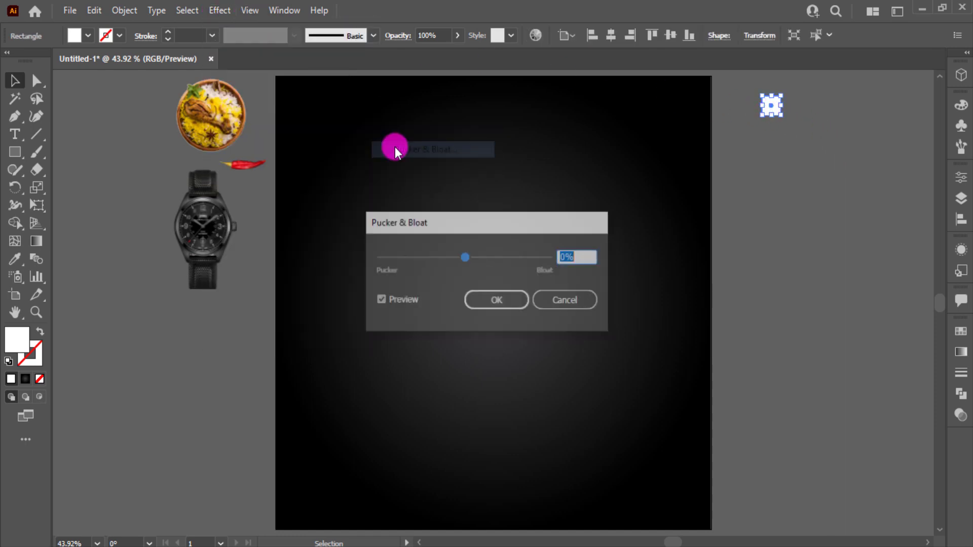
left_click_drag(527, 259, 537, 258)
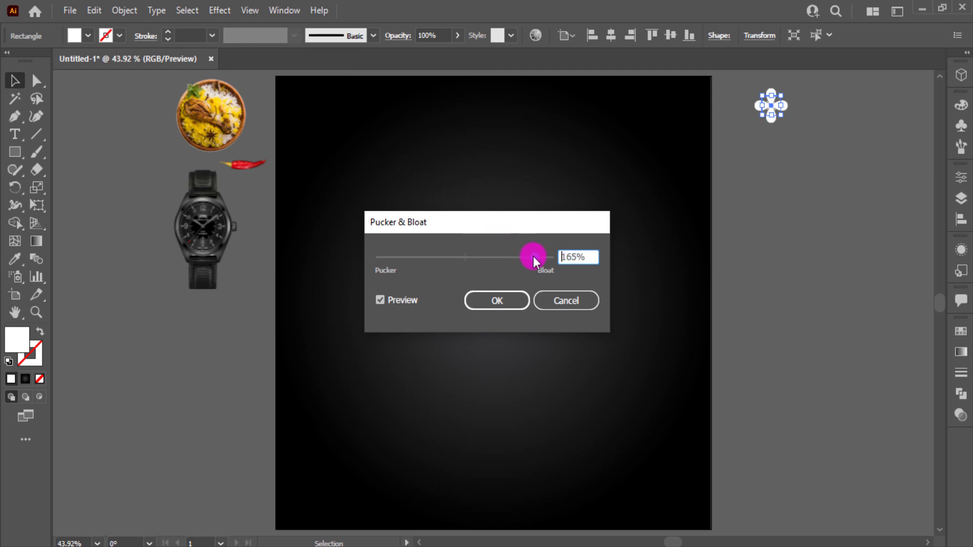
left_click(514, 300)
left_click(853, 273)
left_click(766, 118)
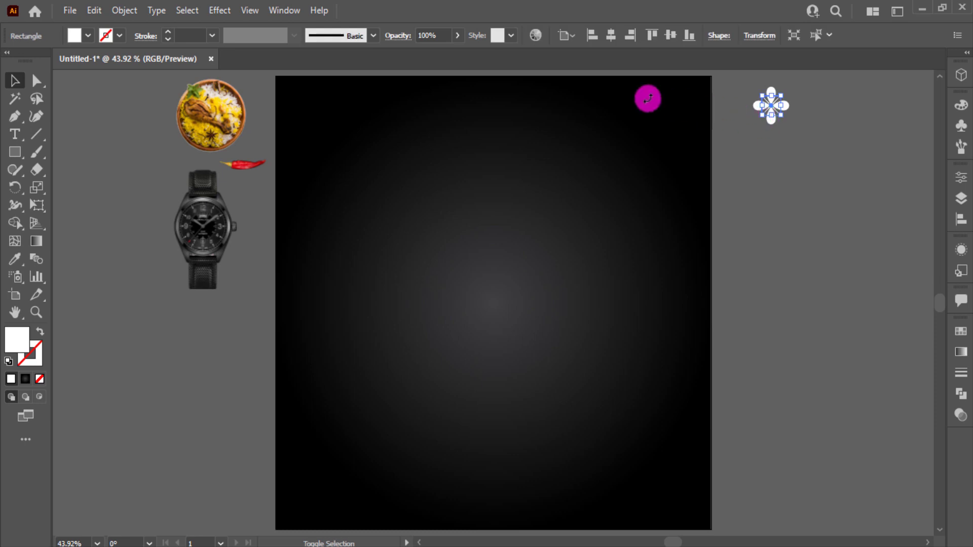
- Expand the flower's appearance into a plain path and shrink it to about 41 px
left_click(123, 6)
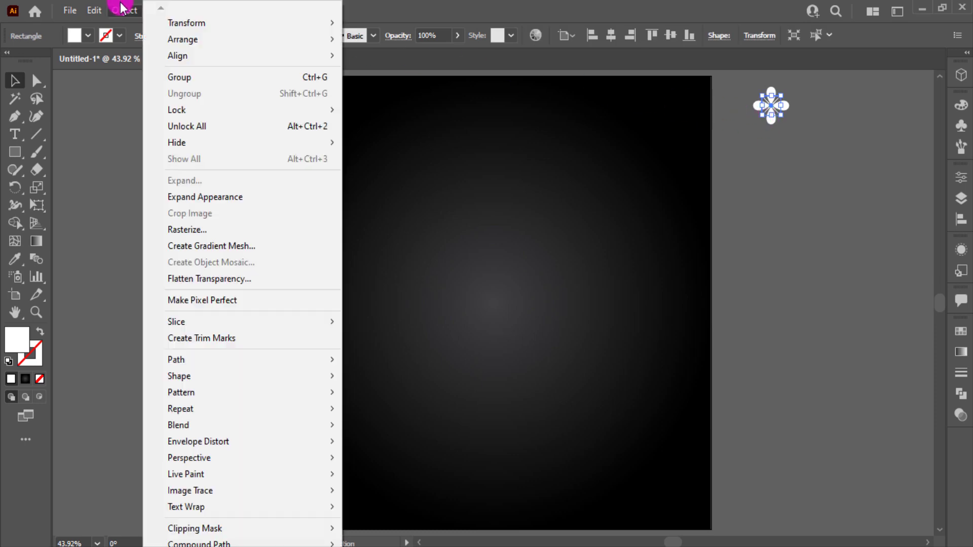
left_click(202, 197)
left_click(747, 195)
left_click(772, 115)
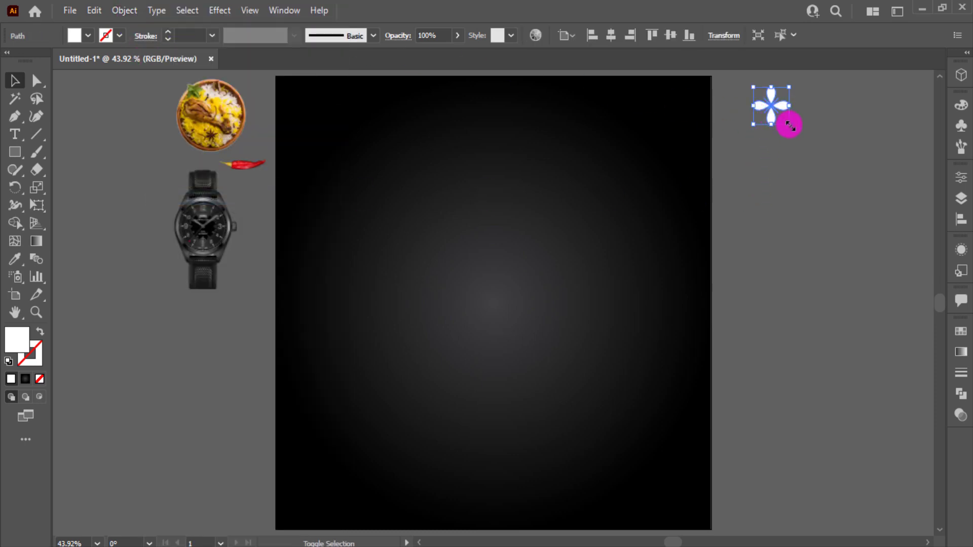
mouse_move(789, 124)
left_mouse_down()
mouse_move(256, 90)
mouse_move(279, 86)
left_mouse_up()
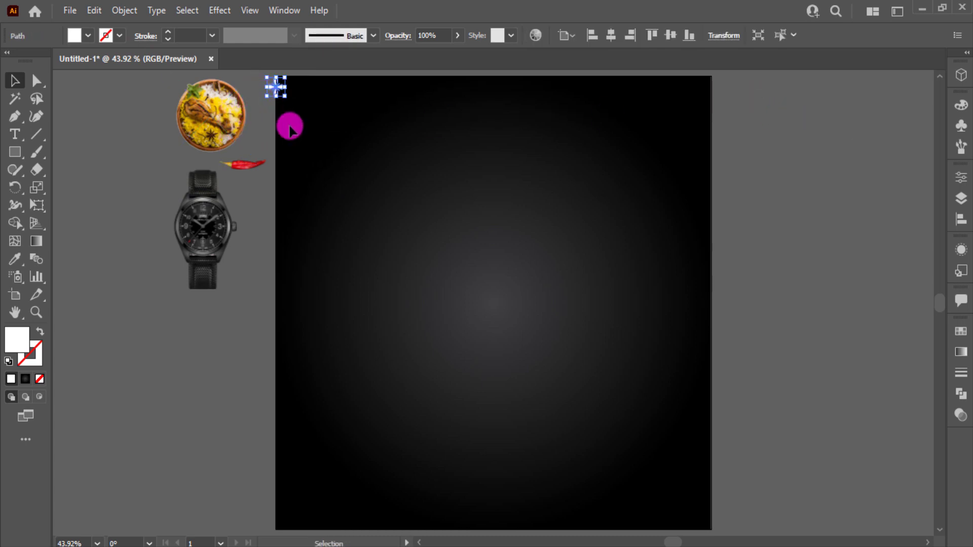
- Place the flower at the artboard's top-left corner and repeat copies along the top edge
left_click(258, 124)
key("ctrl+1")
scroll(259, 123, "up", 5)
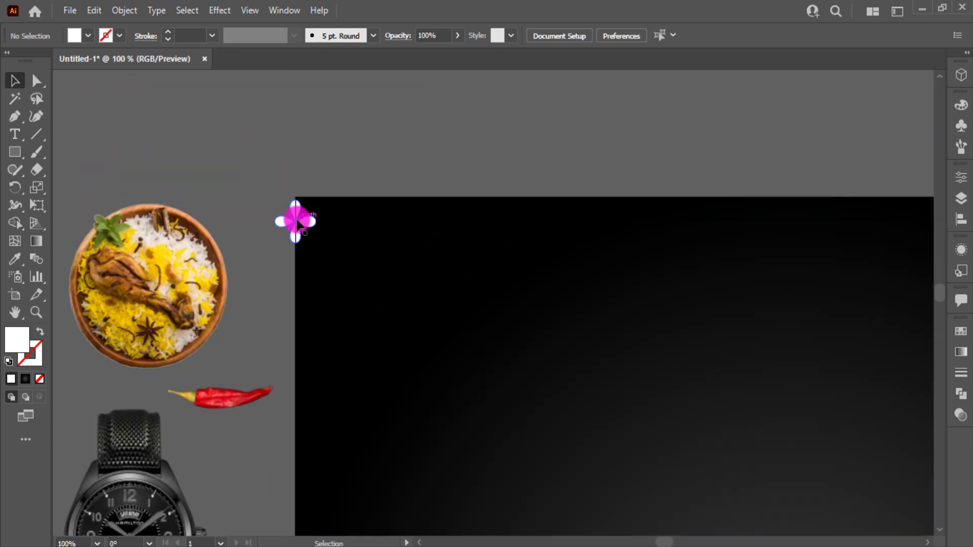
left_click(297, 220)
key("ctrl+minus")
mouse_move(357, 162)
left_mouse_down()
mouse_move(278, 136)
mouse_move(239, 139)
left_mouse_up()
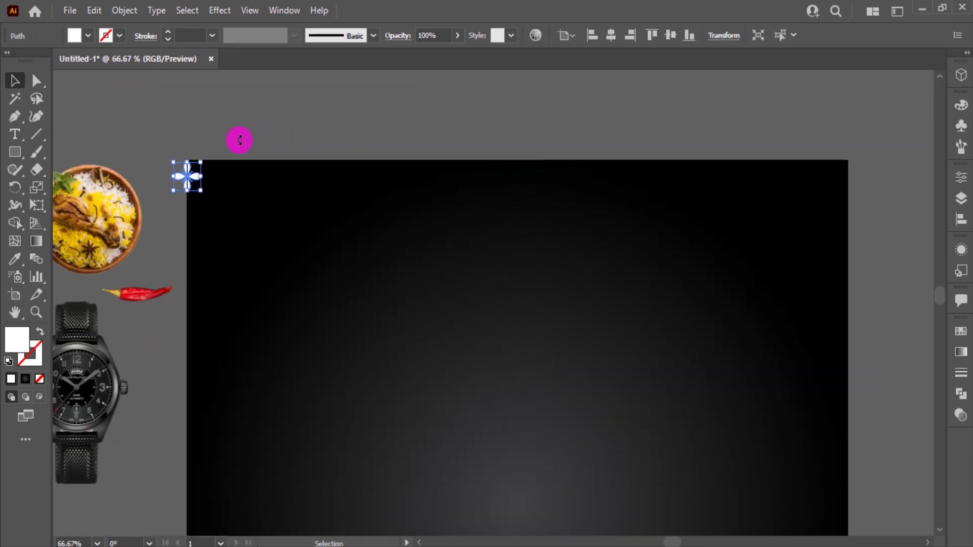
left_click_drag(187, 176, 222, 187)
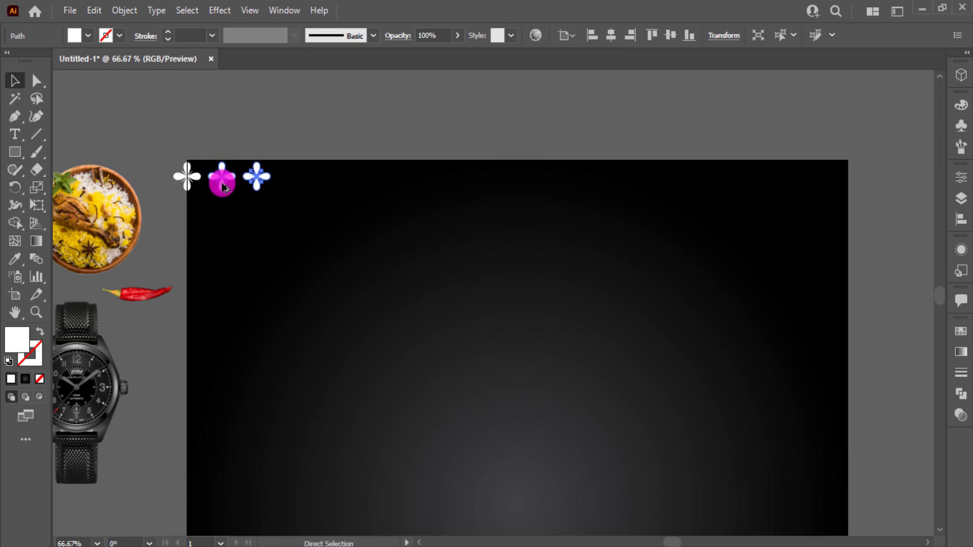
key("ctrl+d")
key("ctrl+d")
key("ctrl+d")
key("ctrl+d")
key("ctrl+d")
key("ctrl+d")
key("ctrl+d")
key("ctrl+d")
key("ctrl+d")
key("ctrl+d")
key("ctrl+d")
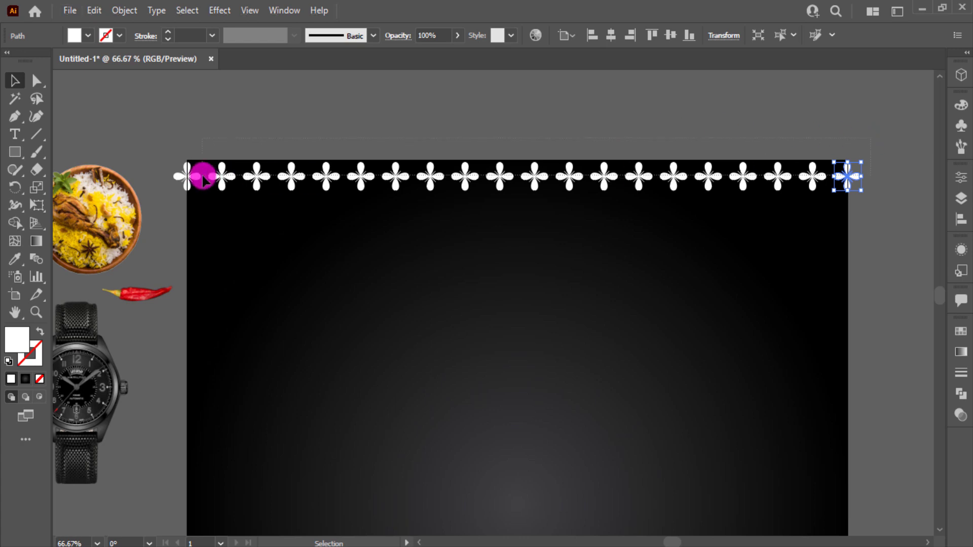
- Copy the flower row down offset, then repeat the two-row pair down the artboard
key("ctrl+a")
mouse_move(358, 178)
left_mouse_down()
mouse_move(340, 236)
mouse_move(348, 206)
left_mouse_up()
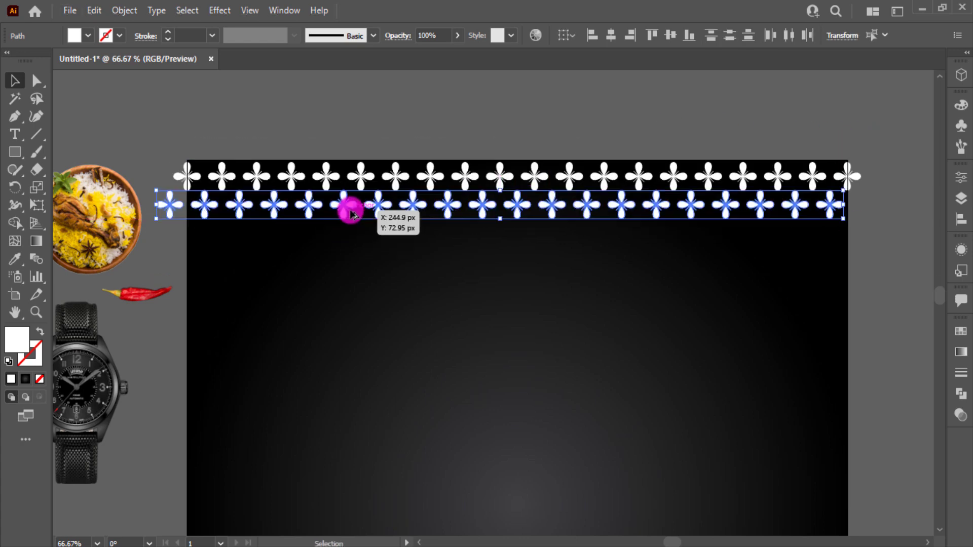
left_click(305, 108)
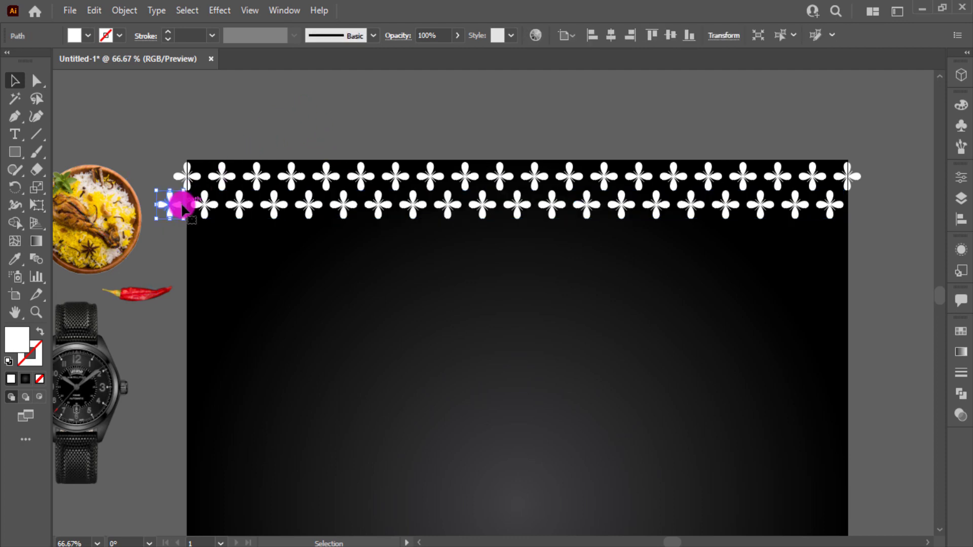
left_click(808, 211)
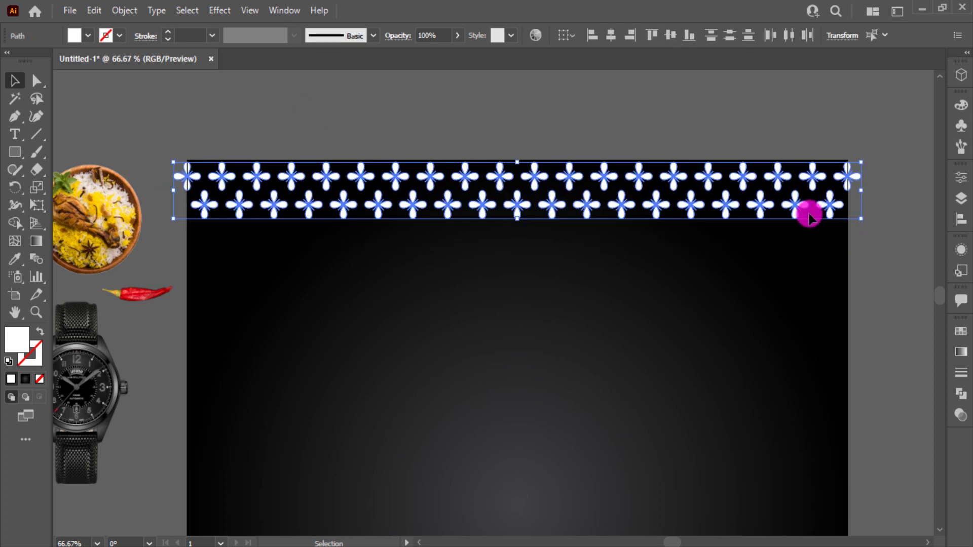
left_click_drag(807, 211, 801, 271)
scroll(803, 271, "down", 2)
scroll(831, 274, "down", 2)
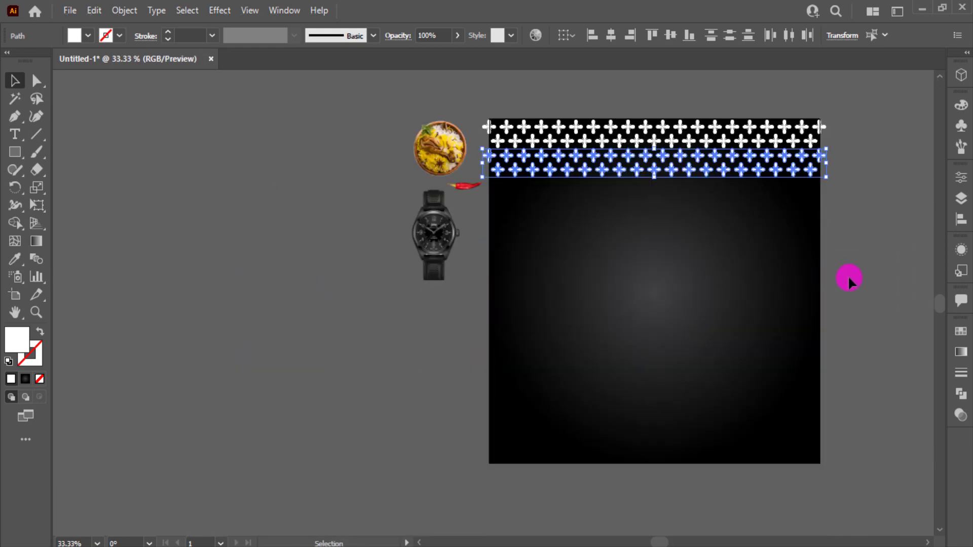
key("ctrl+d")
key("ctrl+d")
key("ctrl+d")
key("ctrl+d")
key("ctrl+d")
key("ctrl+d")
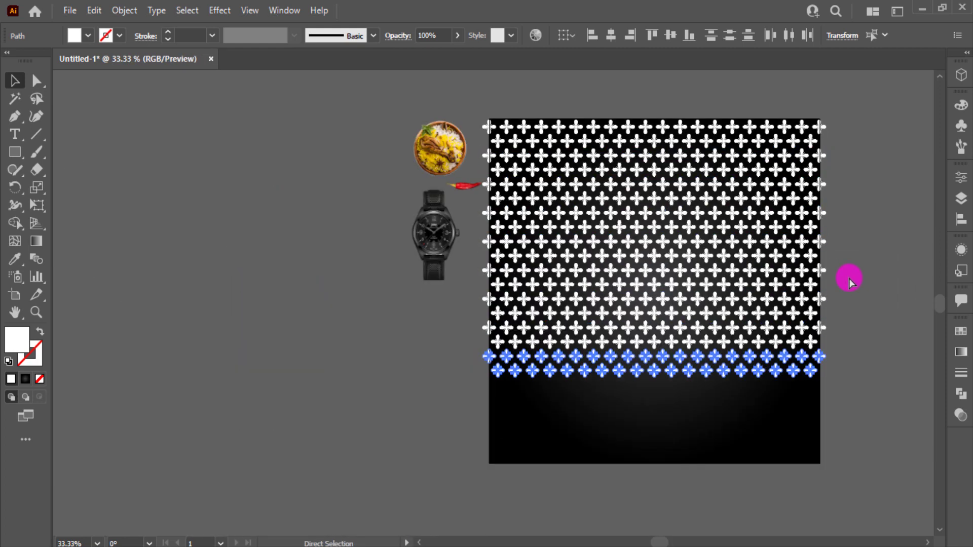
key("ctrl+d")
key("ctrl+d")
key("ctrl+d")
key("ctrl+d")
left_click(866, 501)
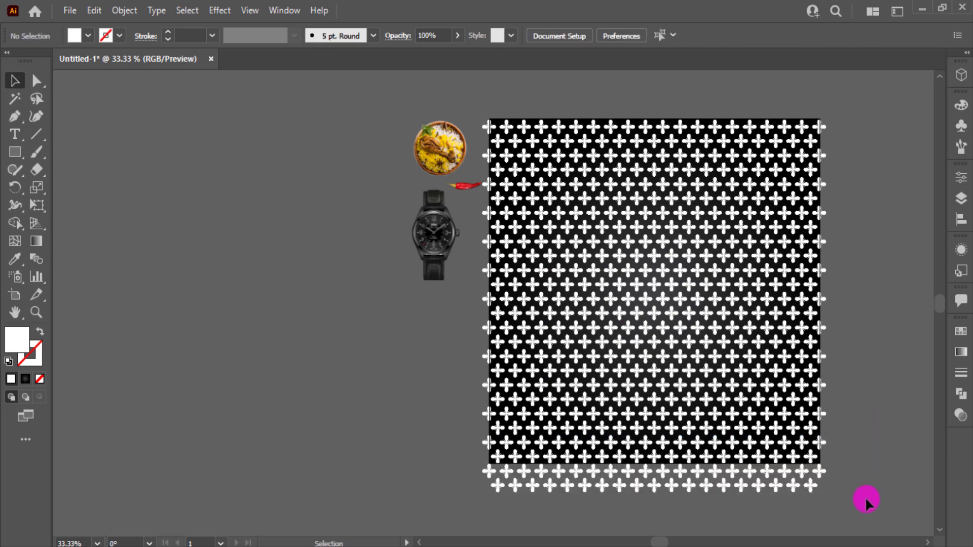
- Delete the extra flower rows at the bottom and move the food, chilli and watch images further left
left_click_drag(428, 471, 428, 467)
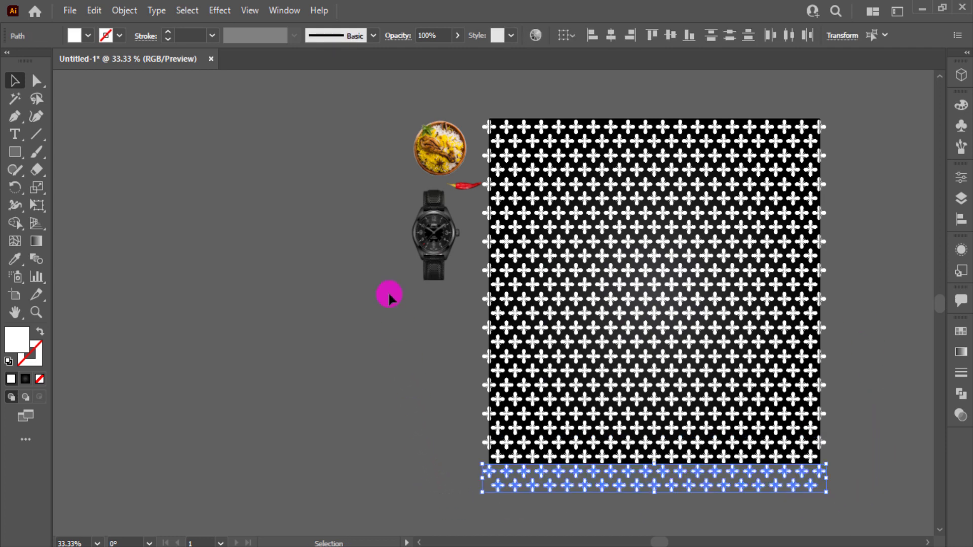
key("Delete")
left_click_drag(451, 276, 452, 277)
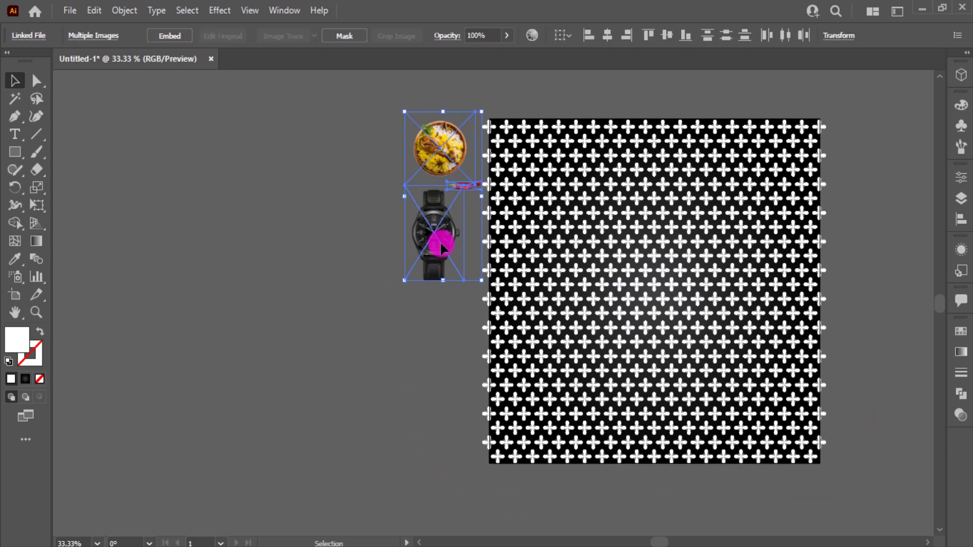
left_click_drag(440, 241, 303, 242)
left_click(430, 147)
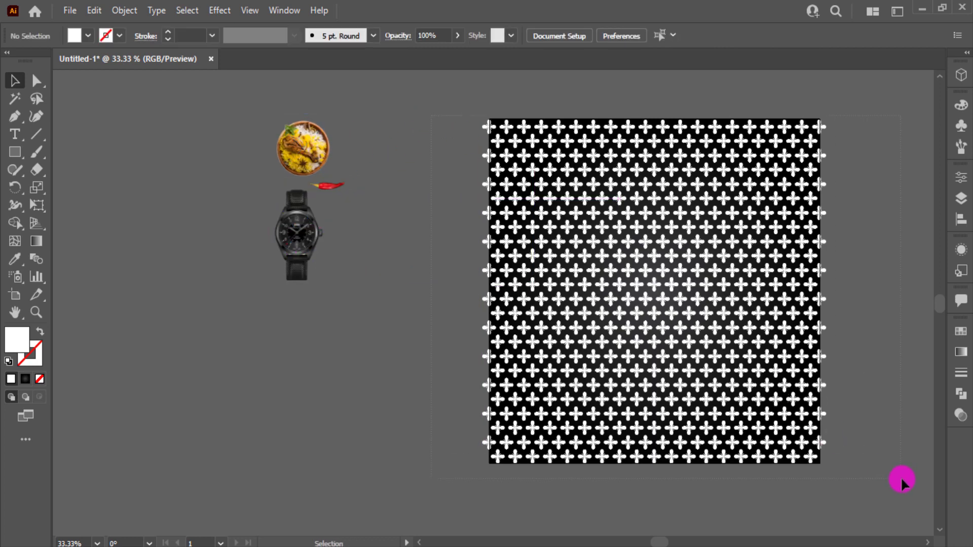
- Change the flower pattern group's blend mode from Normal to Overlay in Transparency
key("ctrl+alt+a")
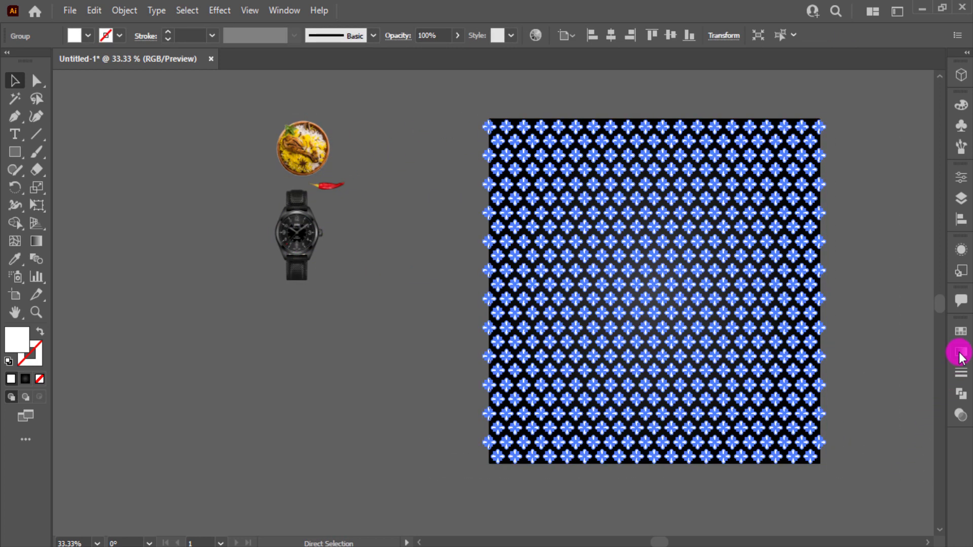
left_click(960, 353)
left_click(895, 329)
left_click(822, 346)
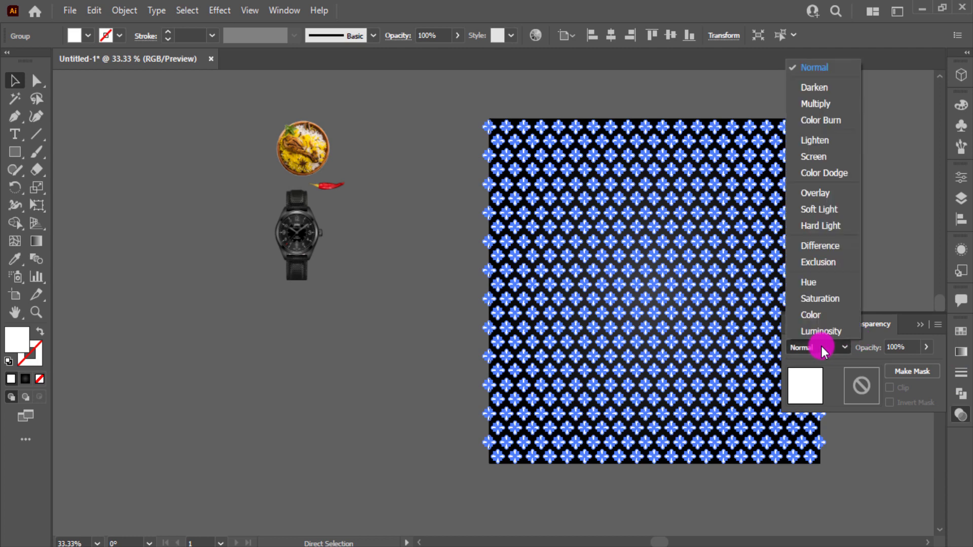
left_click(824, 196)
left_click(916, 326)
left_click(890, 276)
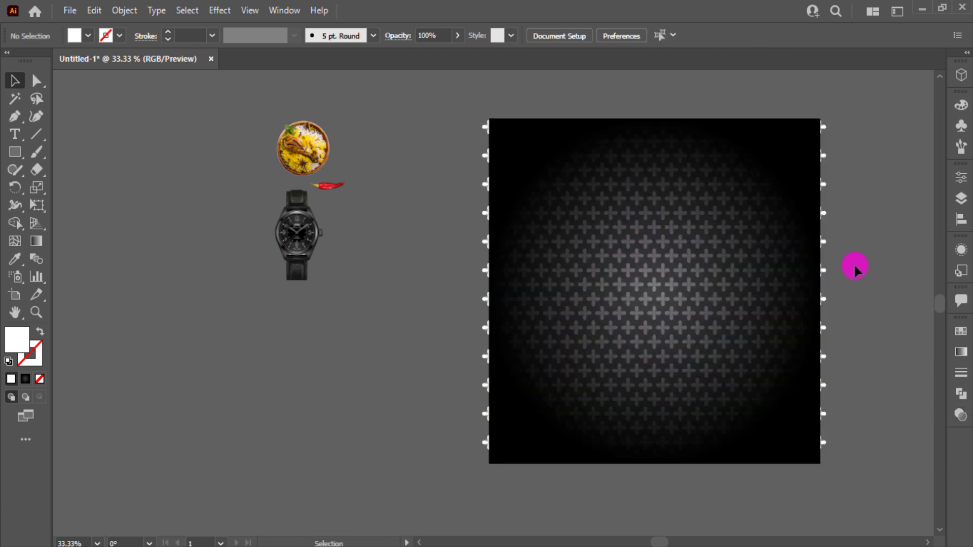
key("ctrl+0")
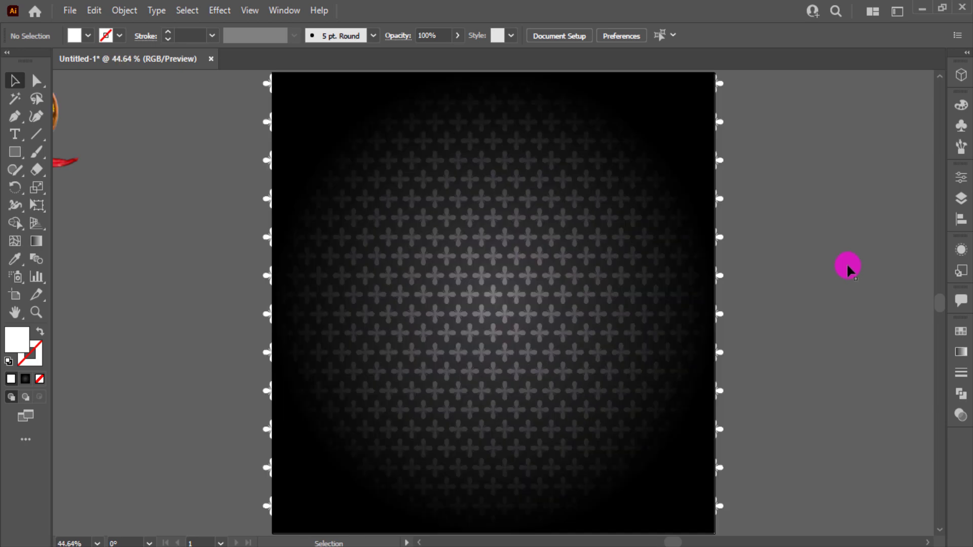
- Bring the watch image to the front and drag it onto the poster's top-left area
left_click(492, 298)
left_click(777, 374)
left_click(643, 354)
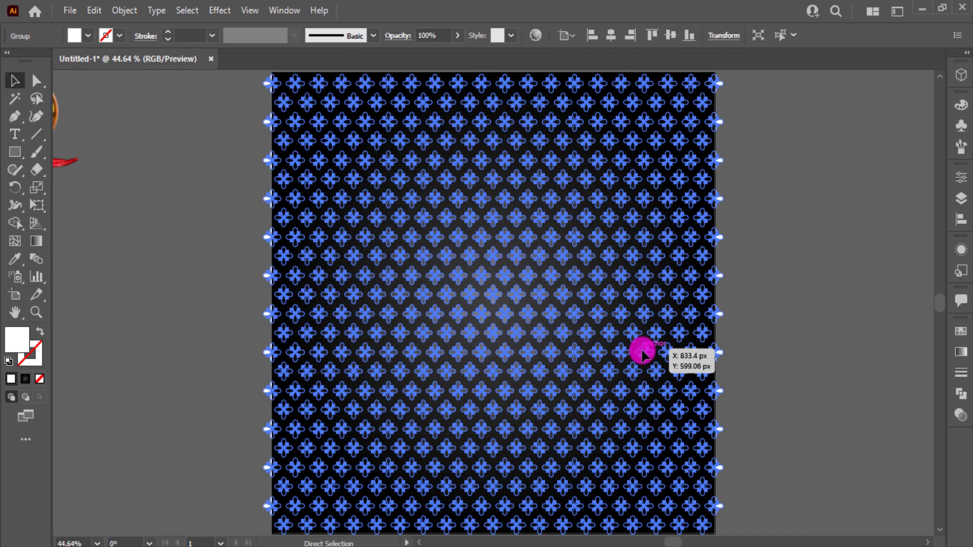
key("ctrl+shift+a")
key("ctrl+minus")
left_click(163, 275)
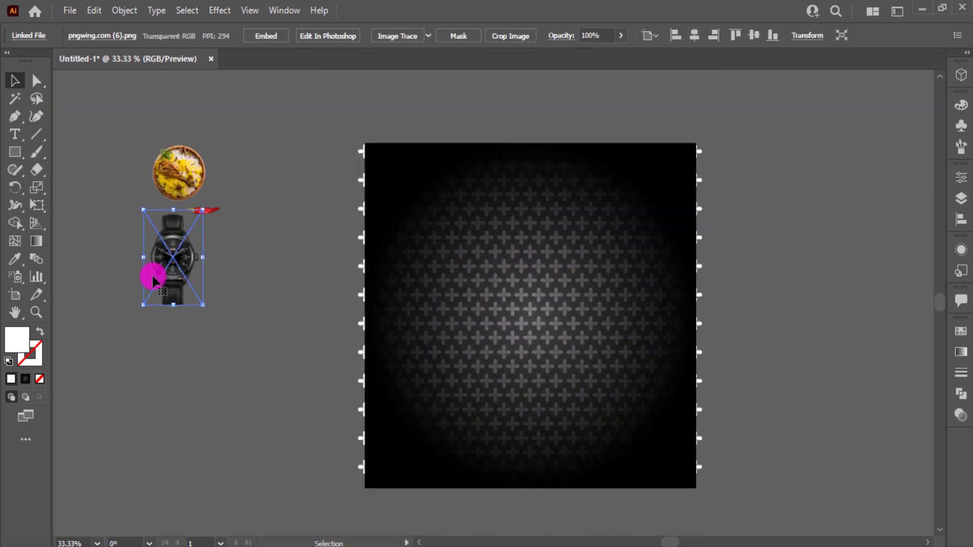
right_click(153, 278)
left_click(330, 397)
mouse_move(189, 282)
left_mouse_down()
mouse_move(433, 212)
mouse_move(431, 199)
mouse_move(473, 245)
mouse_move(608, 473)
left_mouse_up()
- Enlarge the watch so its strap spans the poster's height and centre it on the poster
key("ctrl+minus")
left_click_drag(521, 382, 504, 373)
mouse_move(560, 445)
left_mouse_down()
mouse_move(582, 463)
mouse_move(585, 482)
left_mouse_up()
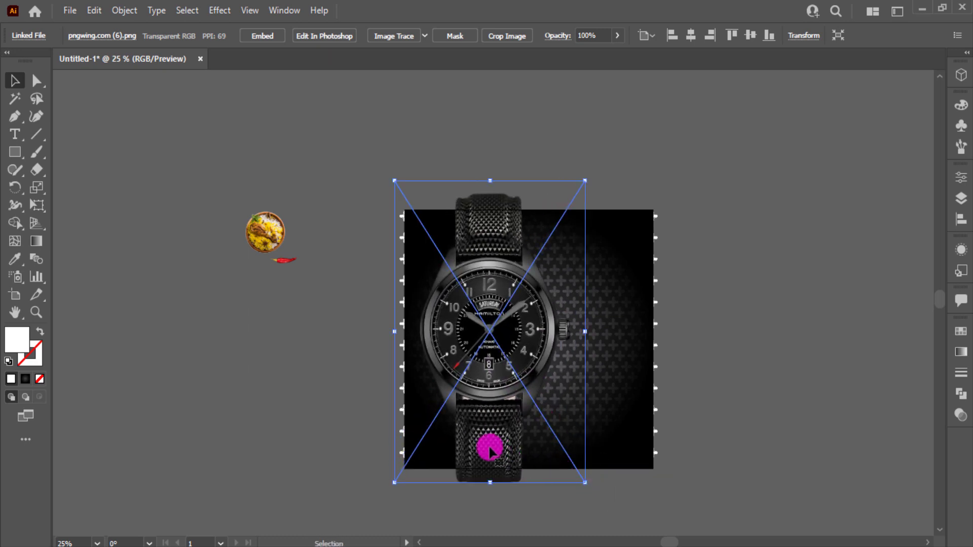
left_click_drag(490, 451, 495, 452)
scroll(496, 428, "up", 3)
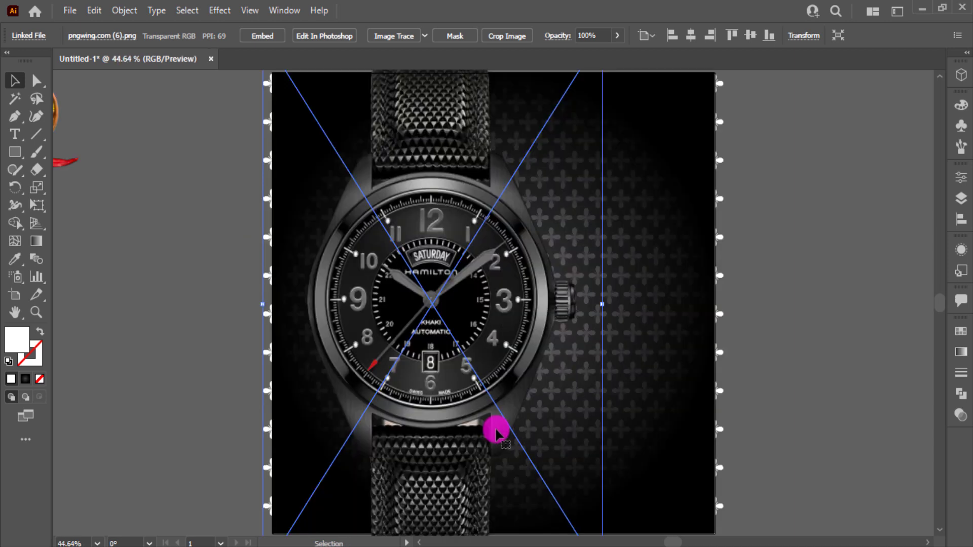
left_click(212, 341)
left_click(360, 349)
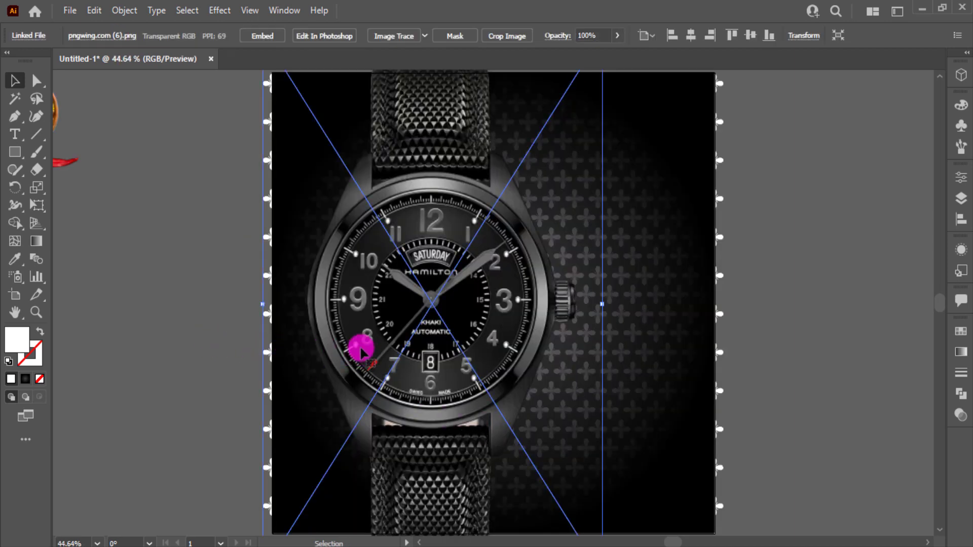
left_click(178, 154)
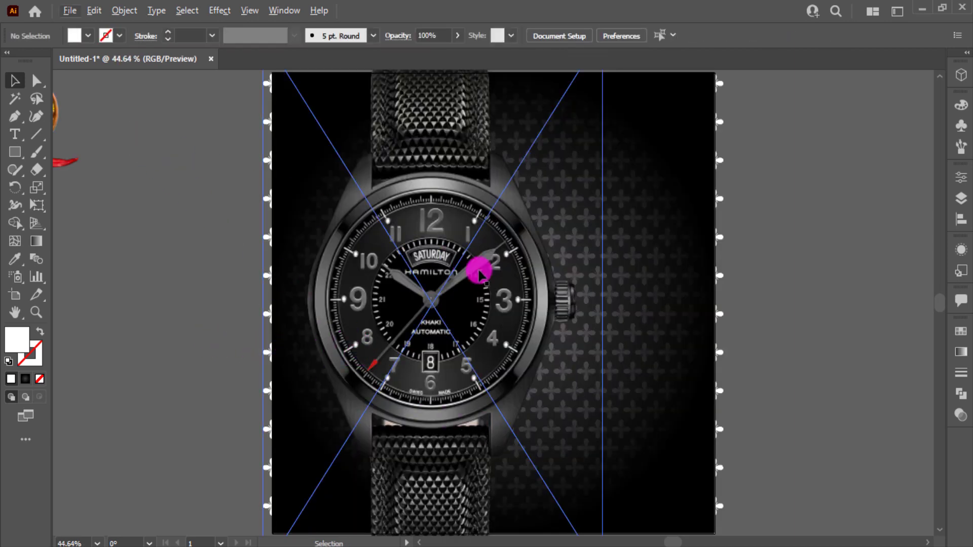
left_click_drag(468, 276, 425, 264)
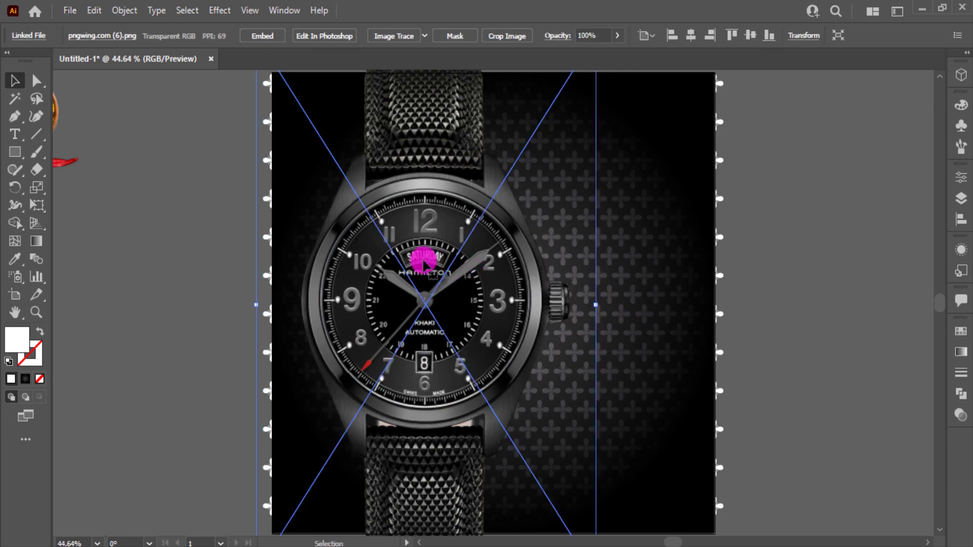
left_click(179, 198)
left_click(397, 294)
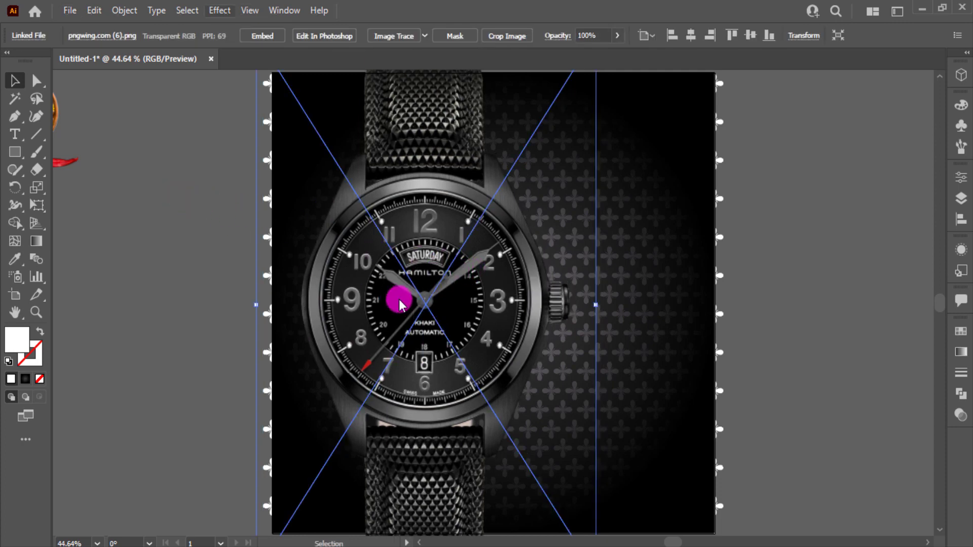
- Add a Drop Shadow to the watch: 75% opacity, 7 px offsets, 5 px blur
left_click(225, 10)
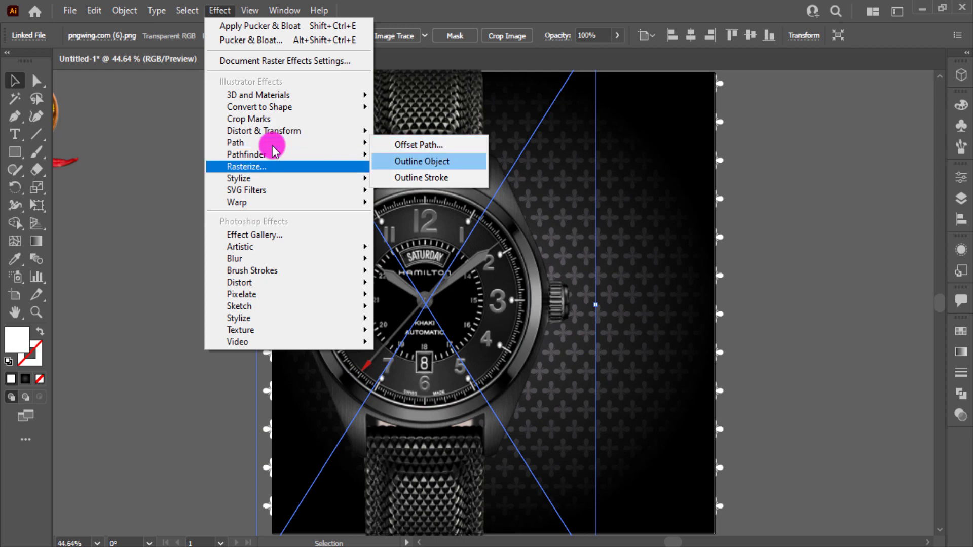
mouse_move(289, 179)
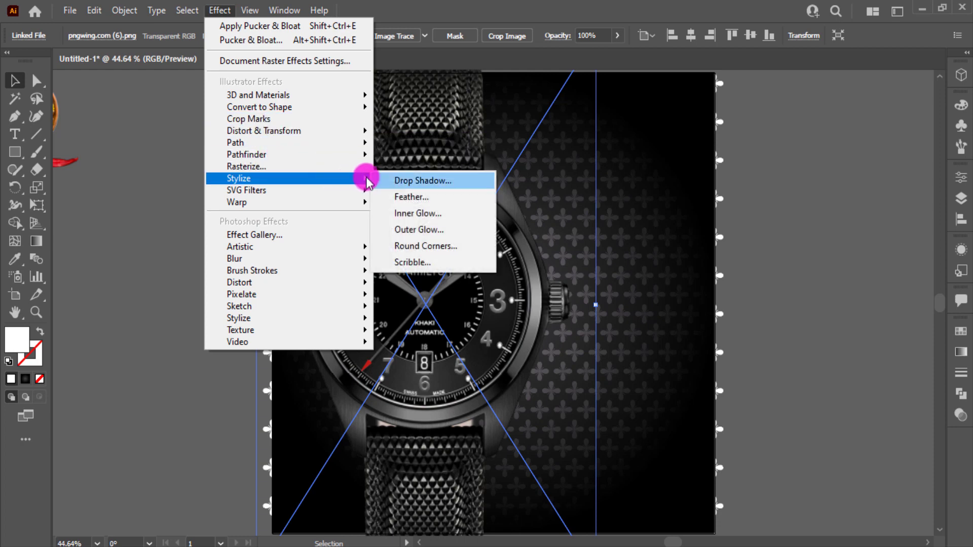
left_click(403, 181)
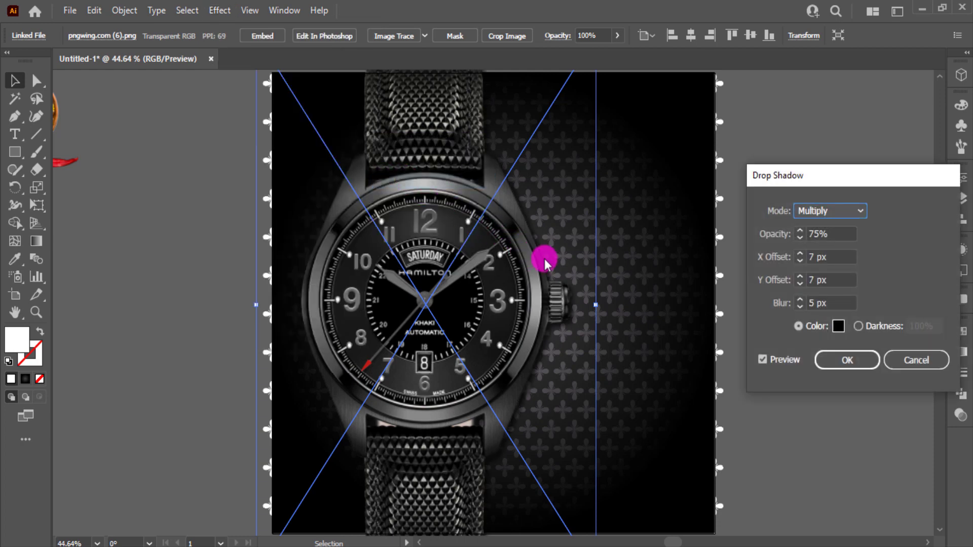
left_click(841, 359)
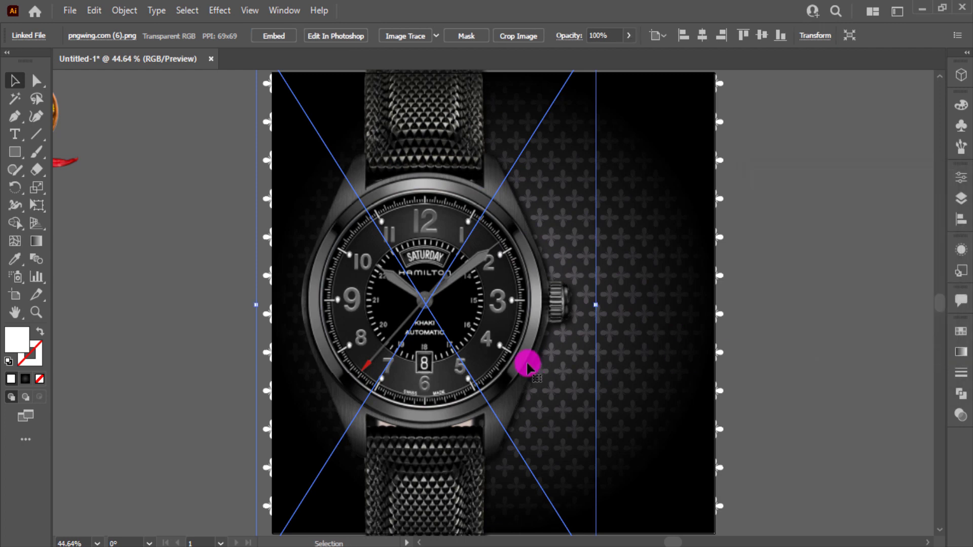
left_click(205, 277)
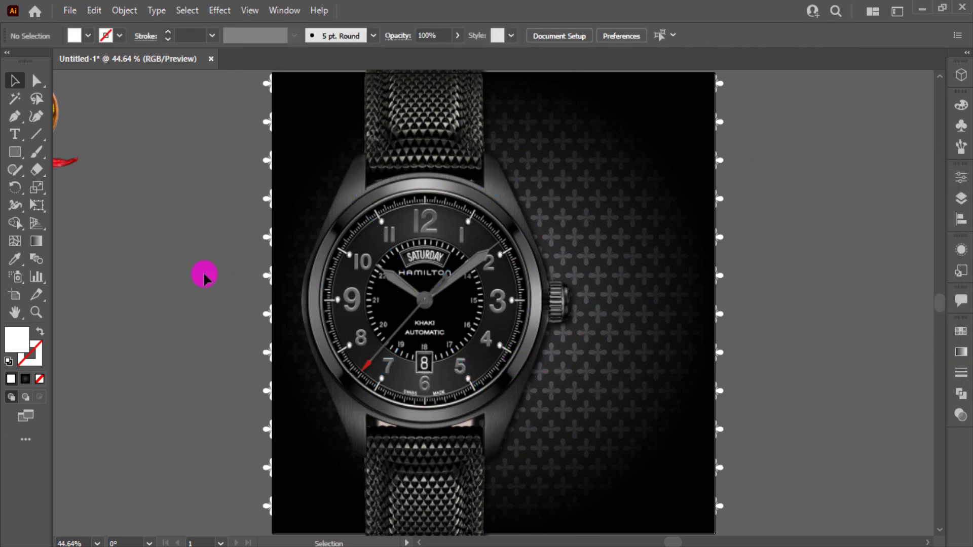
- Bring the biryani bowl image to the front, enlarge it and move it onto the watch face
left_click_drag(68, 124, 192, 199)
right_click(179, 186)
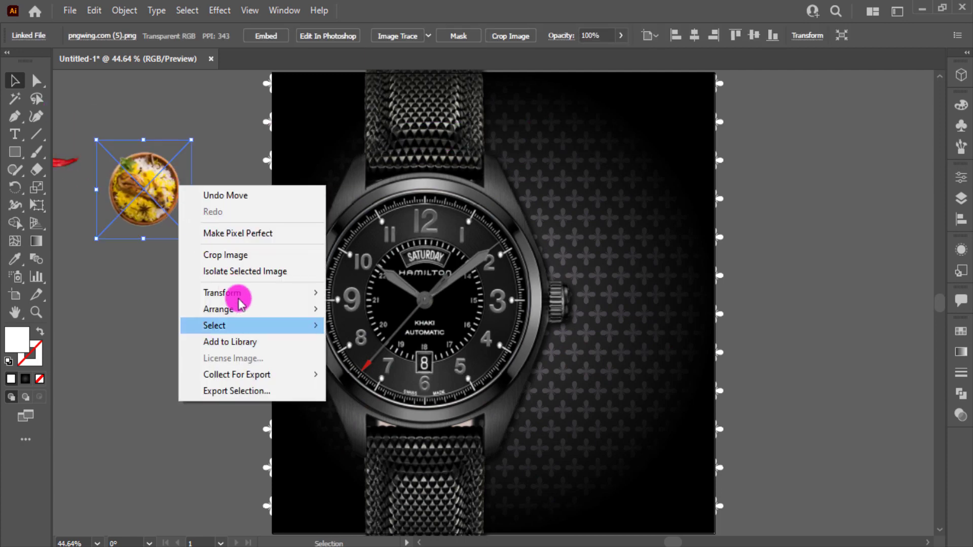
left_click(373, 309)
mouse_move(191, 239)
left_mouse_down()
mouse_move(314, 350)
mouse_move(343, 336)
left_mouse_up()
left_click_drag(185, 195, 456, 314)
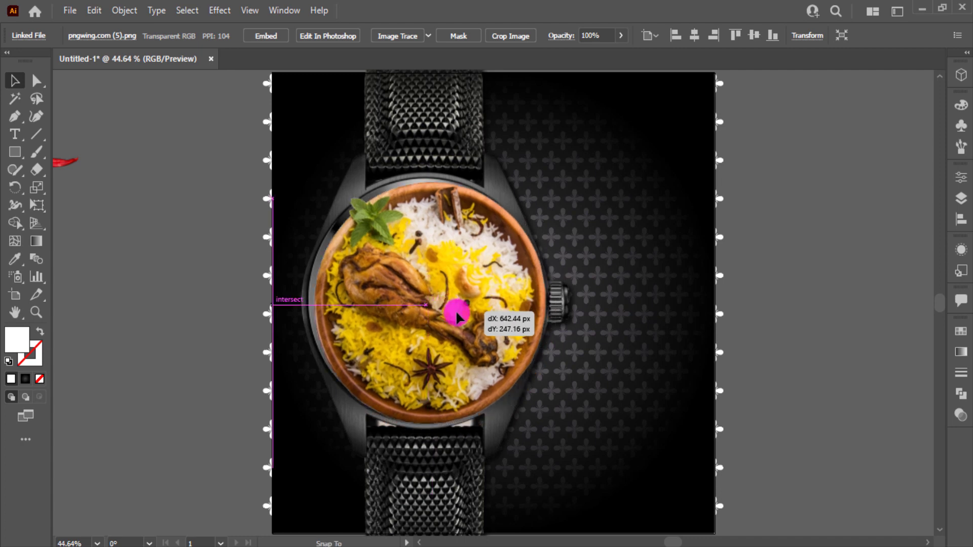
- Shrink and nudge the bowl down and left until it fills the dial
left_click_drag(583, 467, 554, 450)
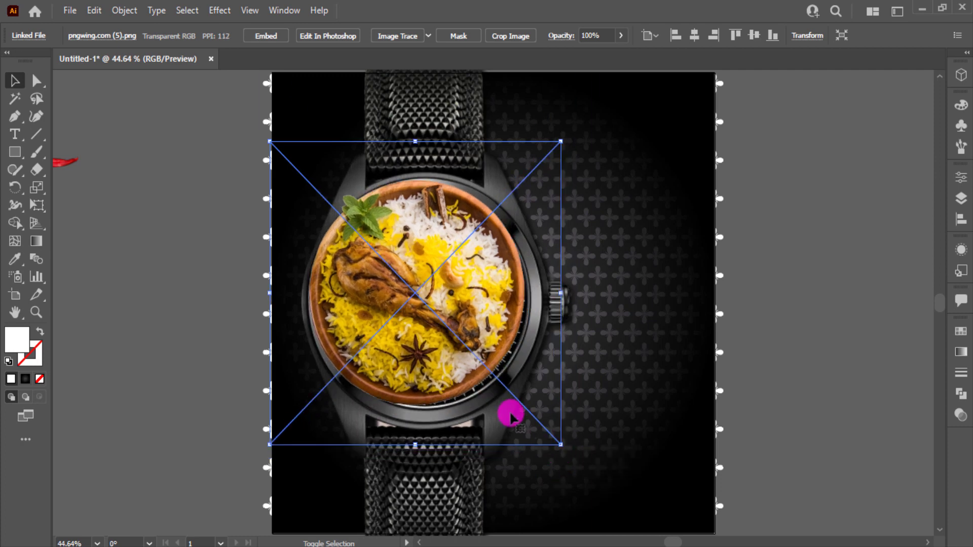
left_click_drag(500, 408, 513, 414)
key("Down")
key("Down")
key("Down")
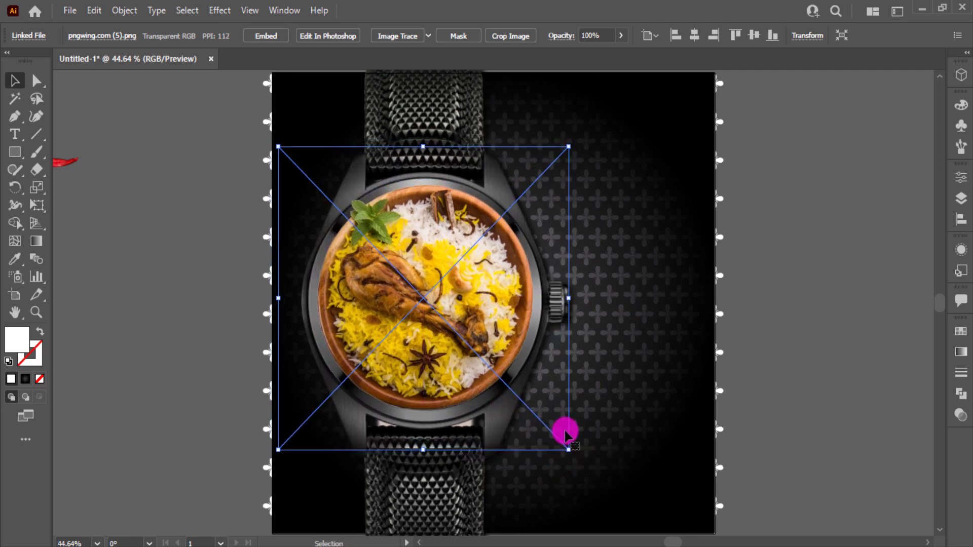
key("Left")
key("Left")
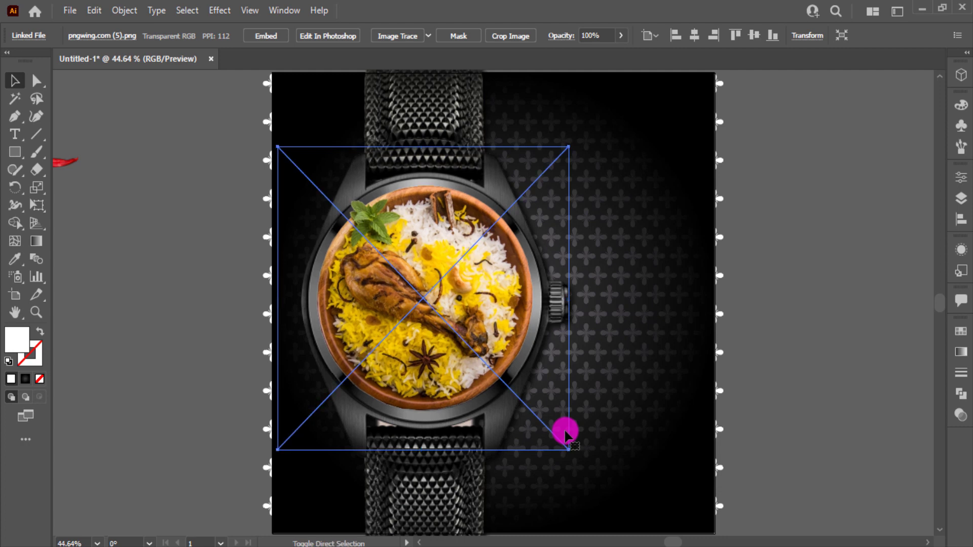
key("ctrl")
key("ctrl+shift+a")
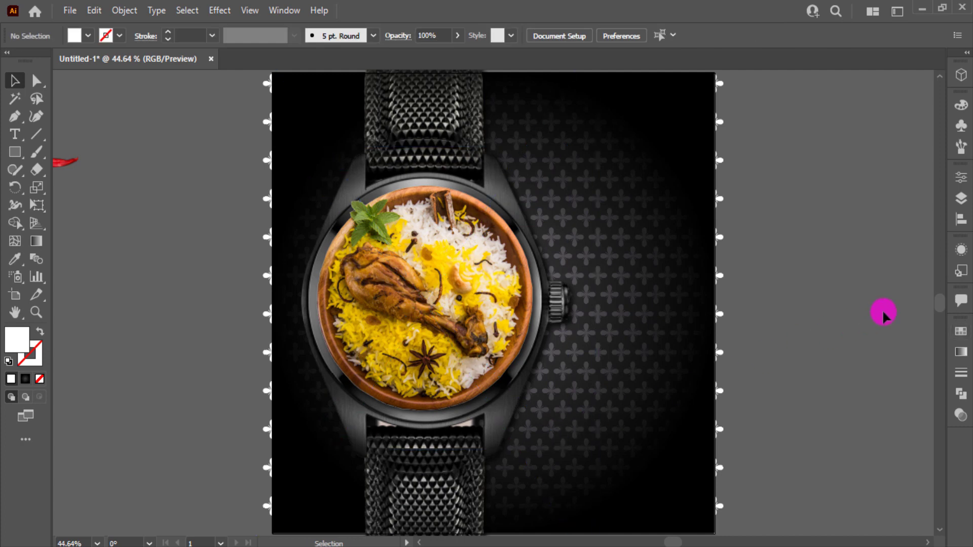
- Create a 1000×1000 white rectangle centred on the artboard
left_click(15, 151)
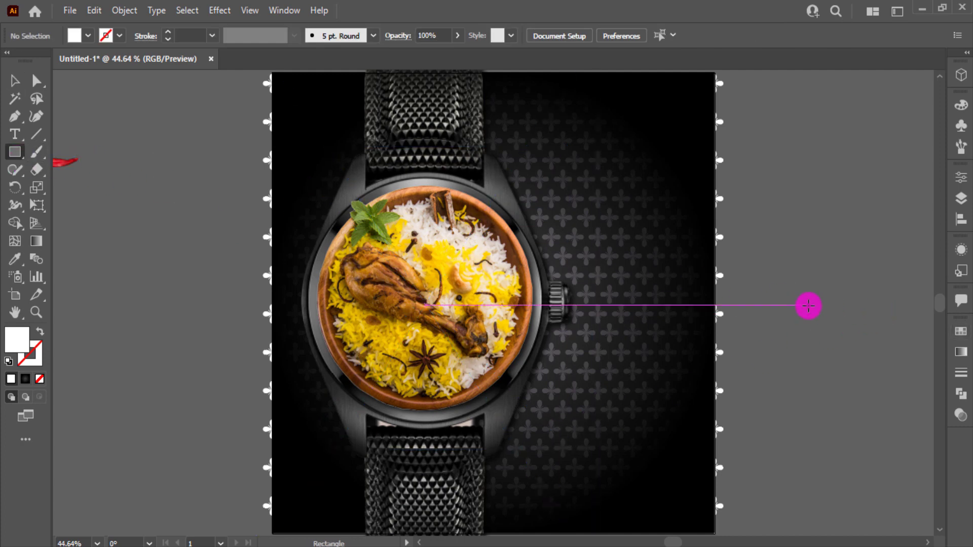
left_click(808, 306)
type("10")
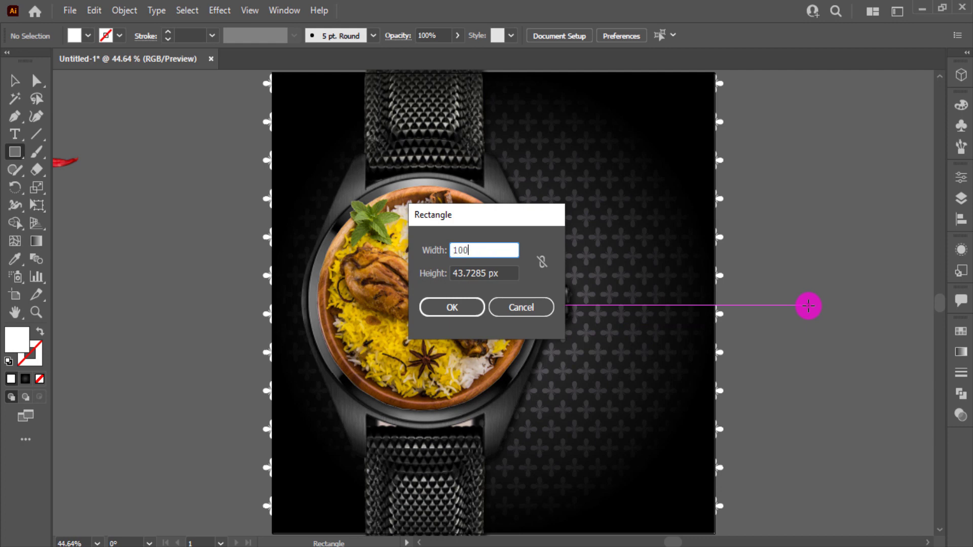
type("0")
key("Tab")
type("1000")
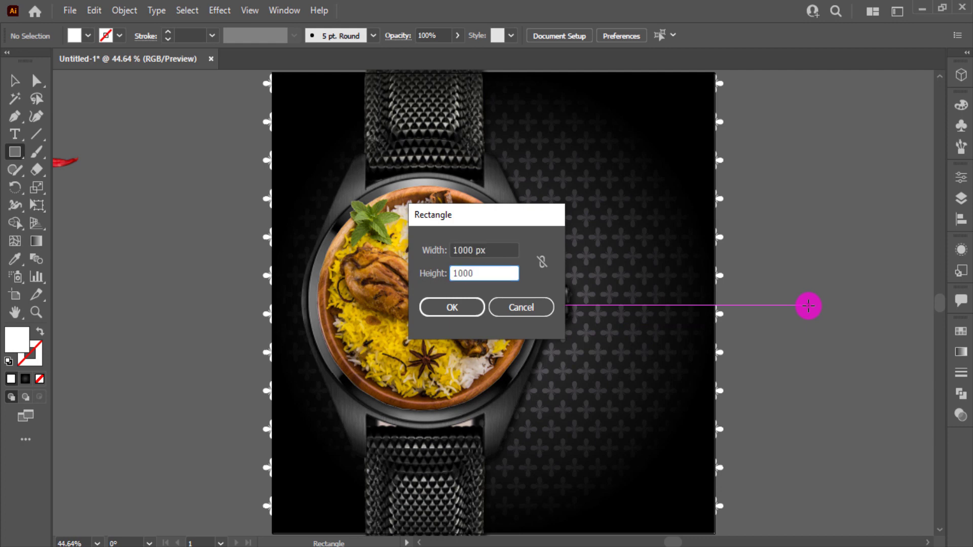
key("Return")
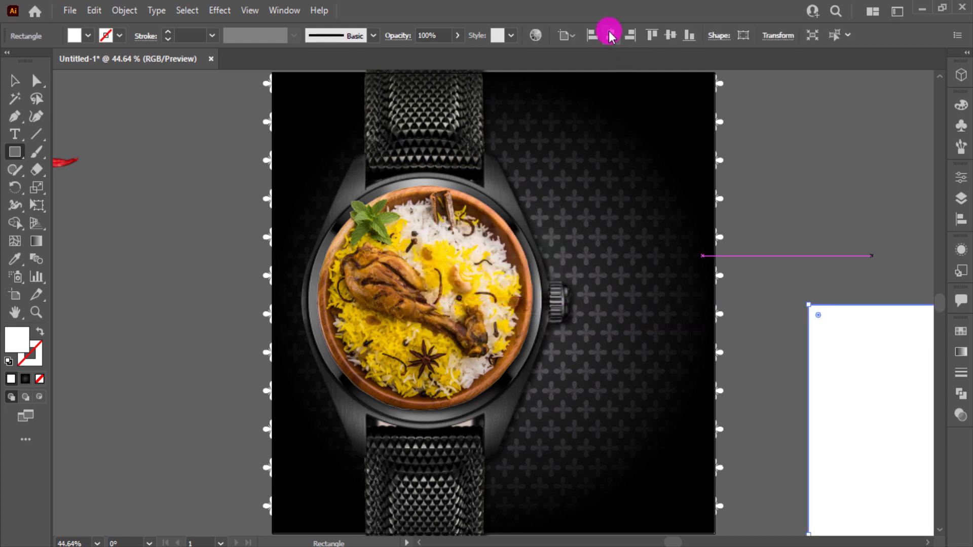
left_click(611, 35)
left_click(670, 35)
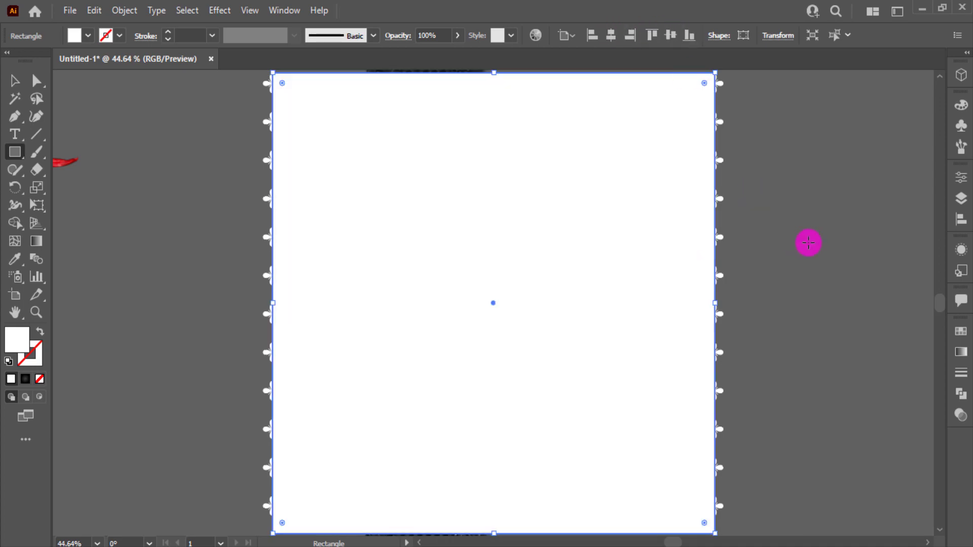
- Select the poster artwork together with the white square positioned over the photo
key("ctrl+a")
scroll(790, 242, "down", 2)
scroll(770, 240, "down", 2)
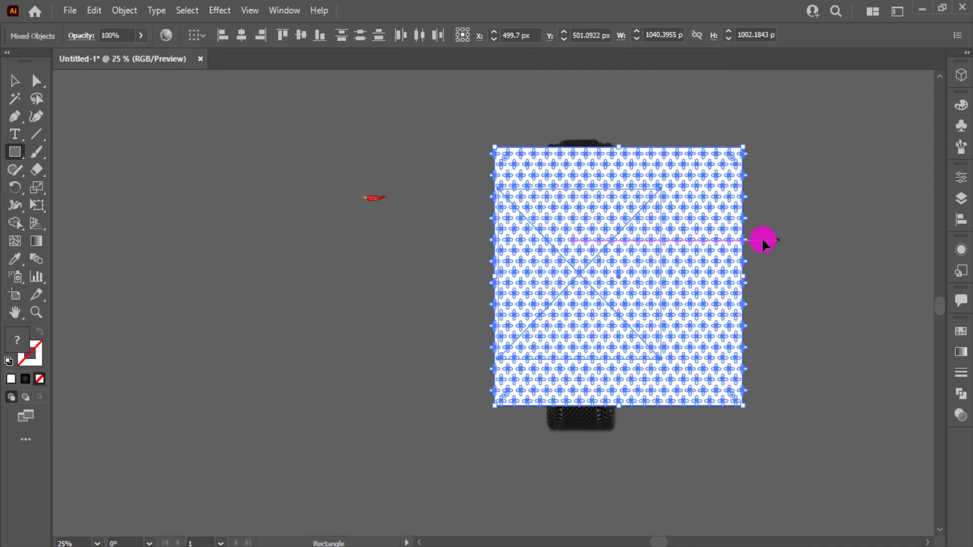
key("v")
key("ctrl+shift+a")
left_click_drag(530, 188, 751, 406)
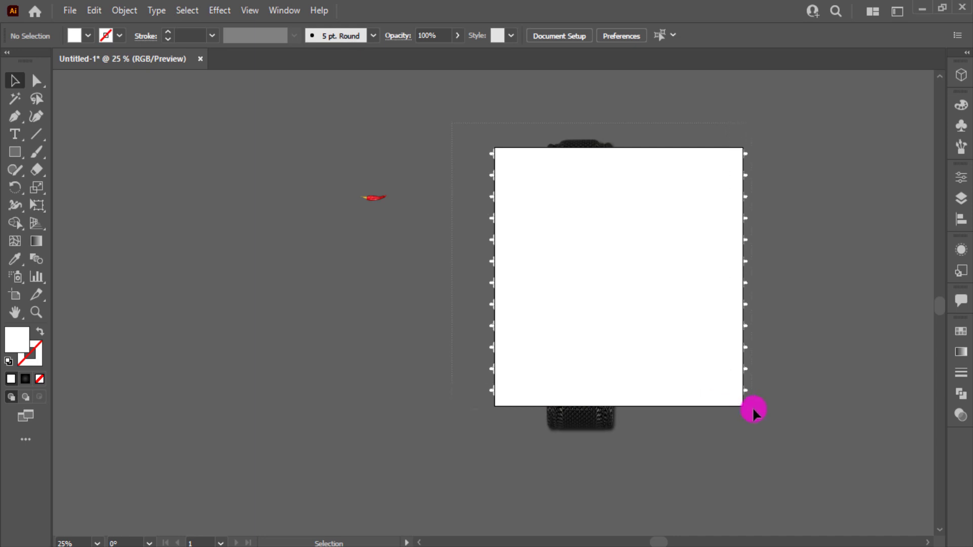
left_click_drag(670, 336, 335, 336)
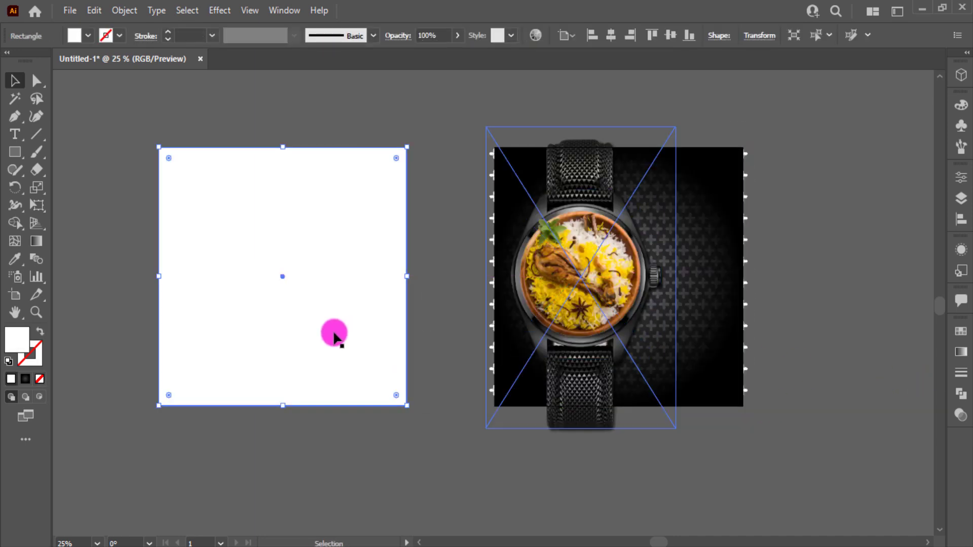
left_click(567, 109)
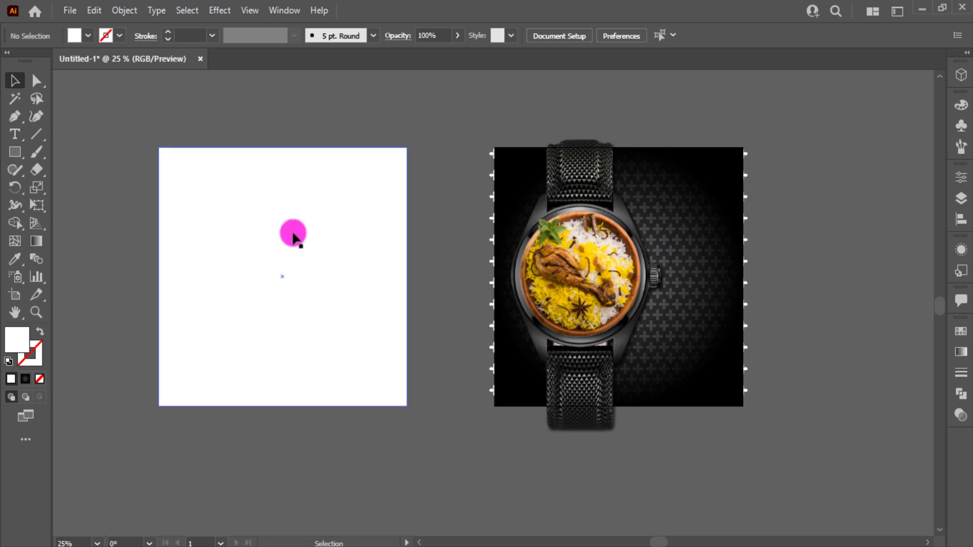
left_click(327, 213)
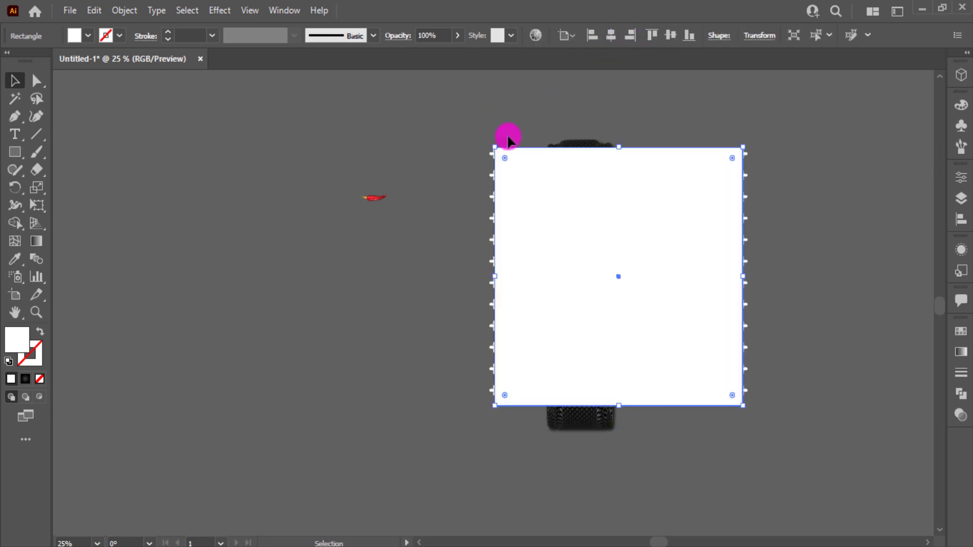
left_click_drag(508, 141, 662, 336)
- Make a clipping mask from the white square to crop the poster to 1000 px
right_click(621, 299)
left_click(697, 430)
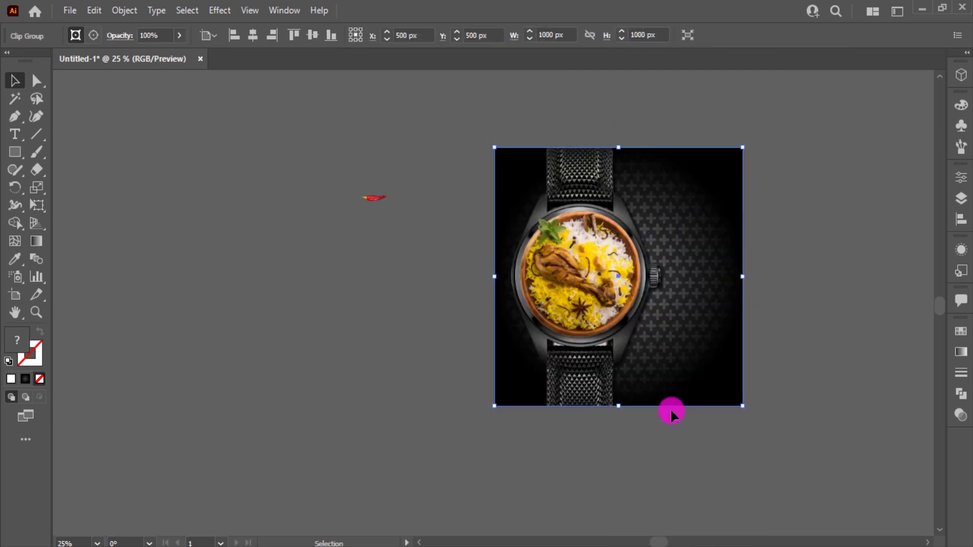
key("ctrl+0")
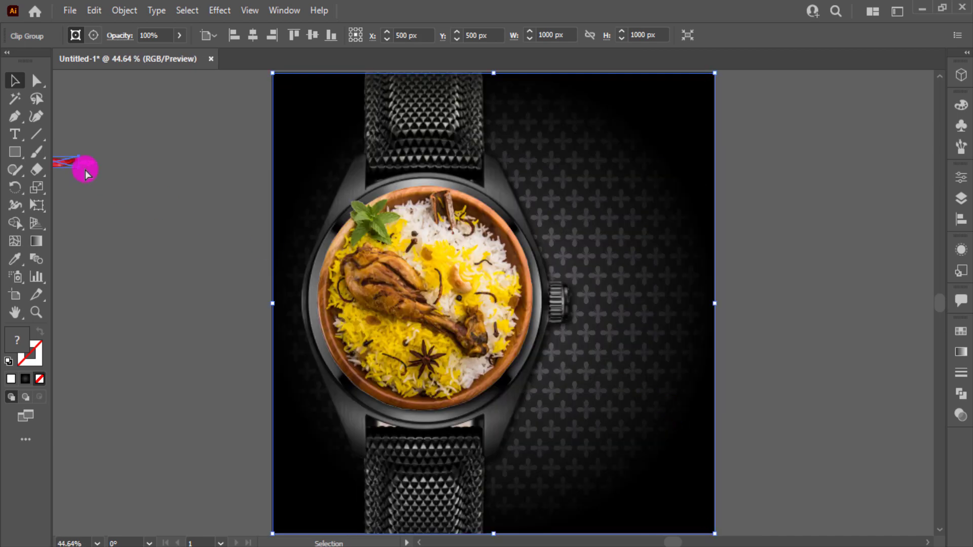
left_click(163, 219)
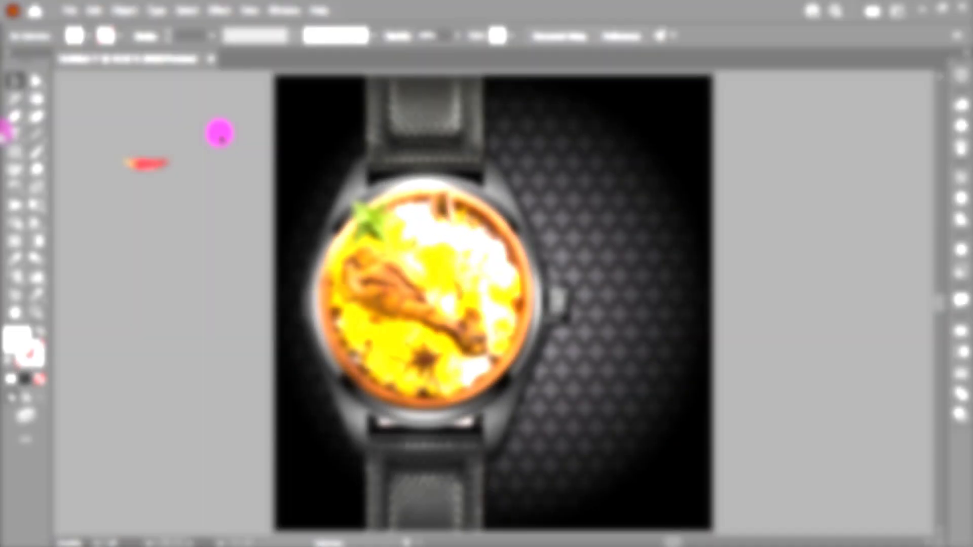
- Add the white Ravie headline "It's Biryani Time" beside the watch on the right
left_click(15, 134)
left_click(758, 178)
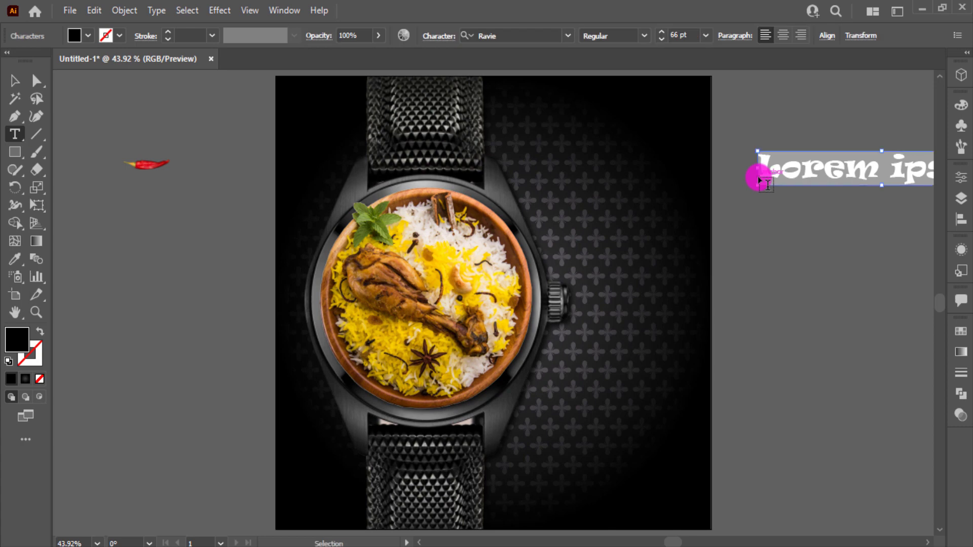
type("It")
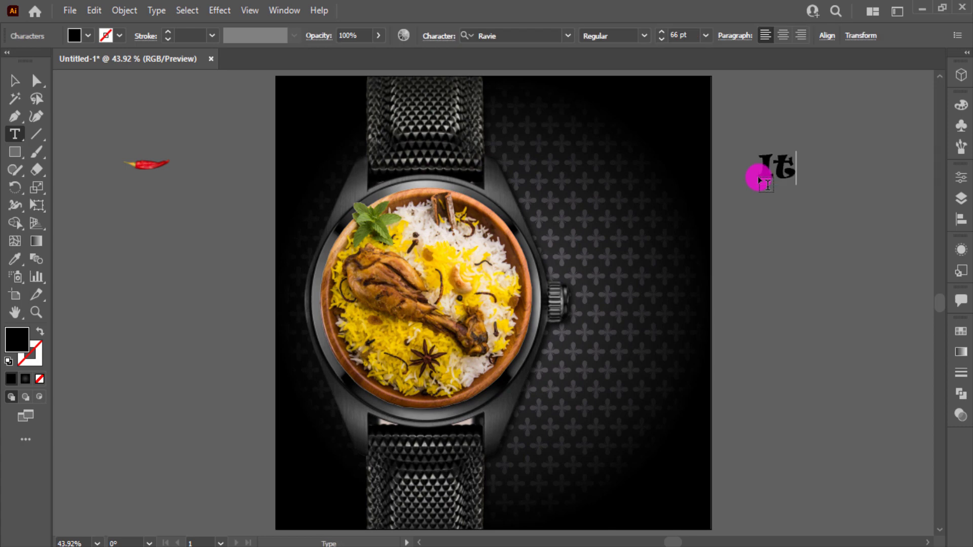
type("'s ")
type("Biryani ")
type("Tim")
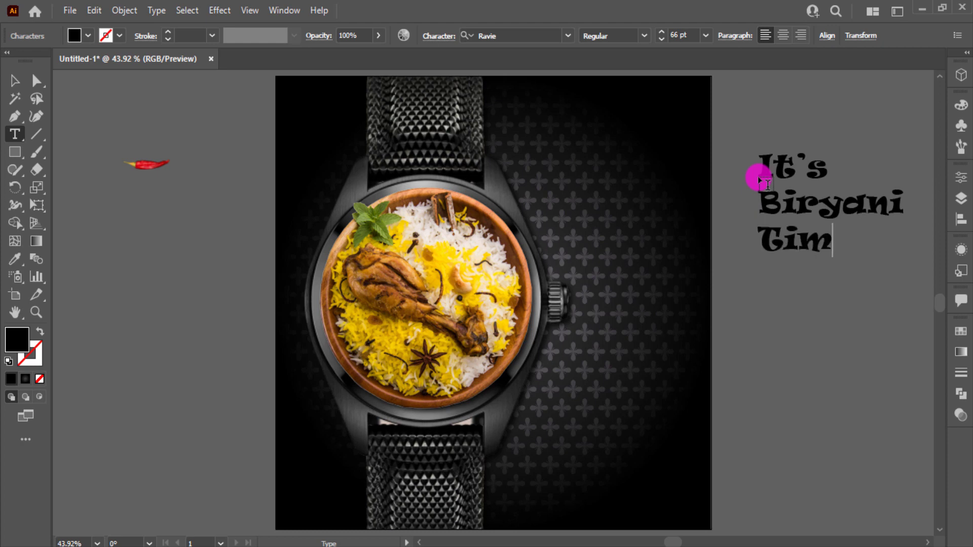
type("e")
left_click(19, 82)
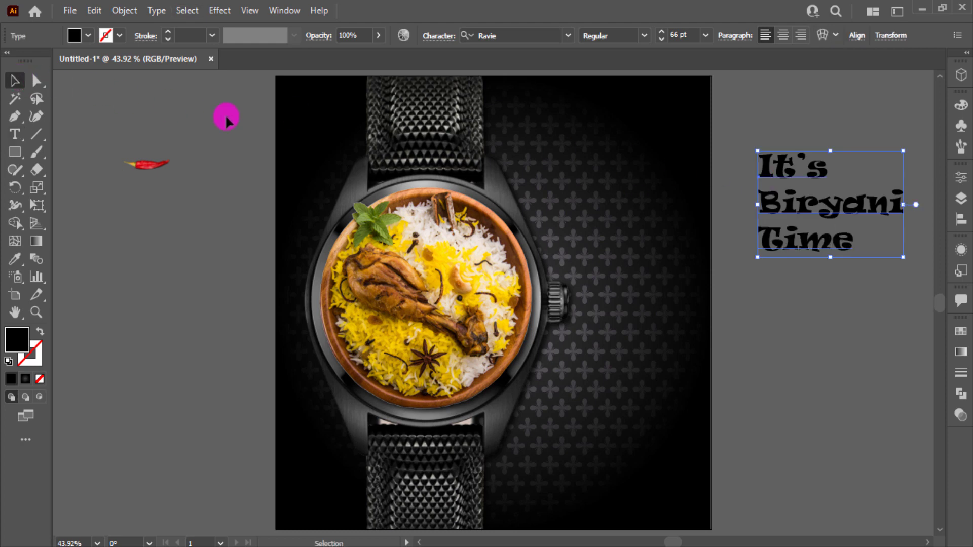
left_click_drag(775, 217, 587, 301)
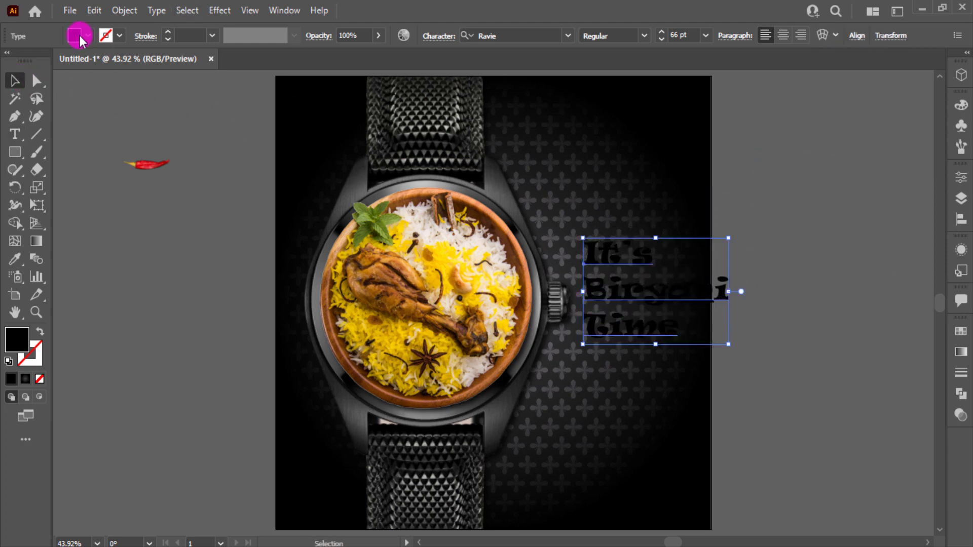
left_click(78, 35)
left_click(30, 54)
right_click(614, 284)
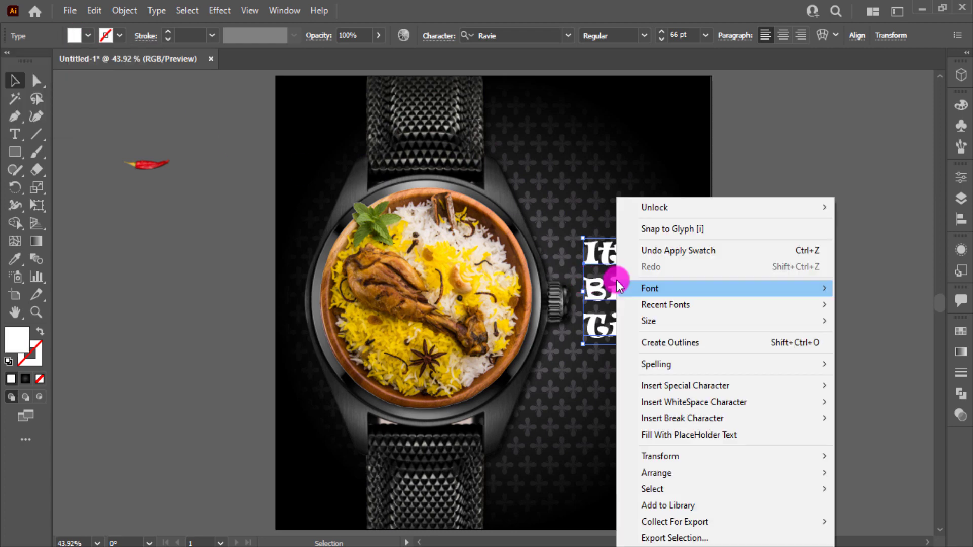
left_click(585, 186)
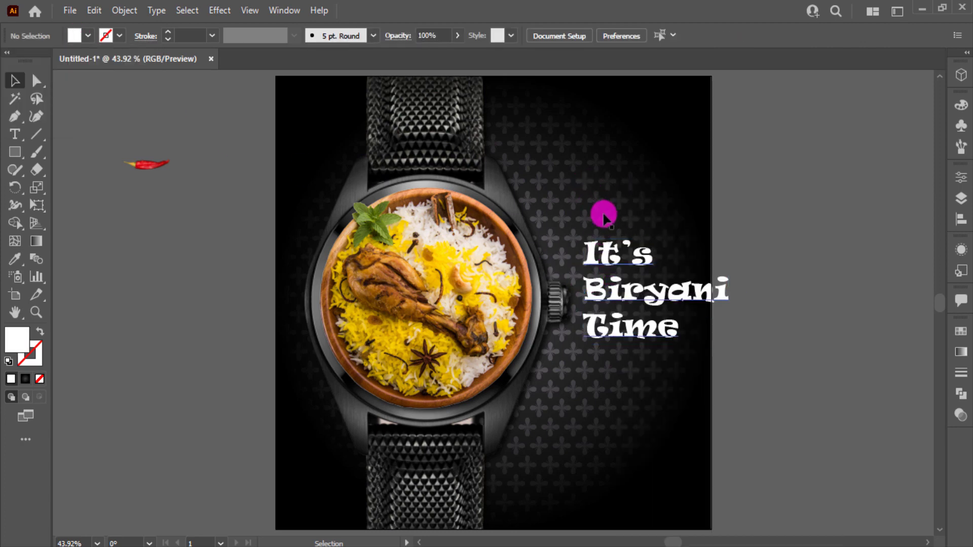
mouse_move(628, 257)
left_mouse_down()
mouse_move(627, 230)
mouse_move(624, 244)
left_mouse_up()
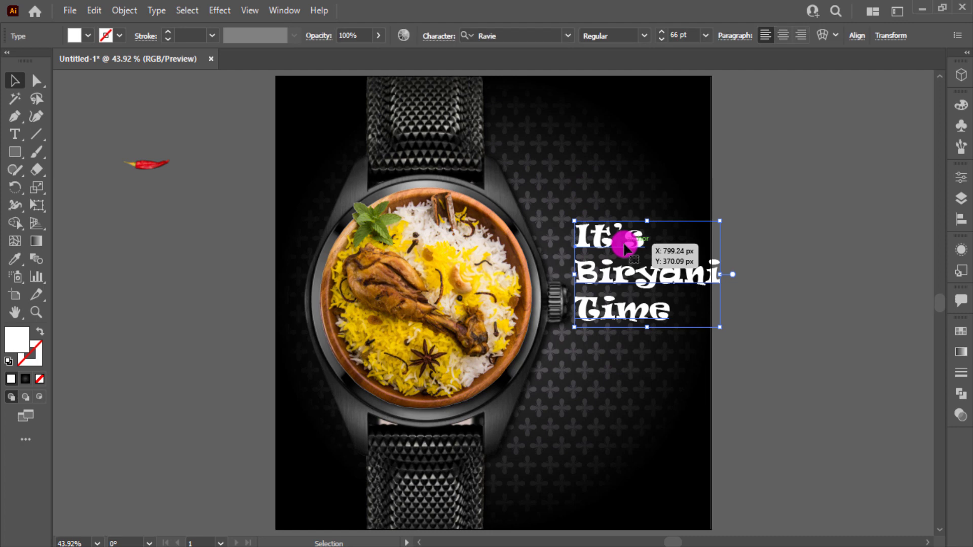
- Convert the 'It's Biryani Time' headline to outlines and ungroup it into separate letters
scroll(621, 248, "up", 1)
right_click(622, 293)
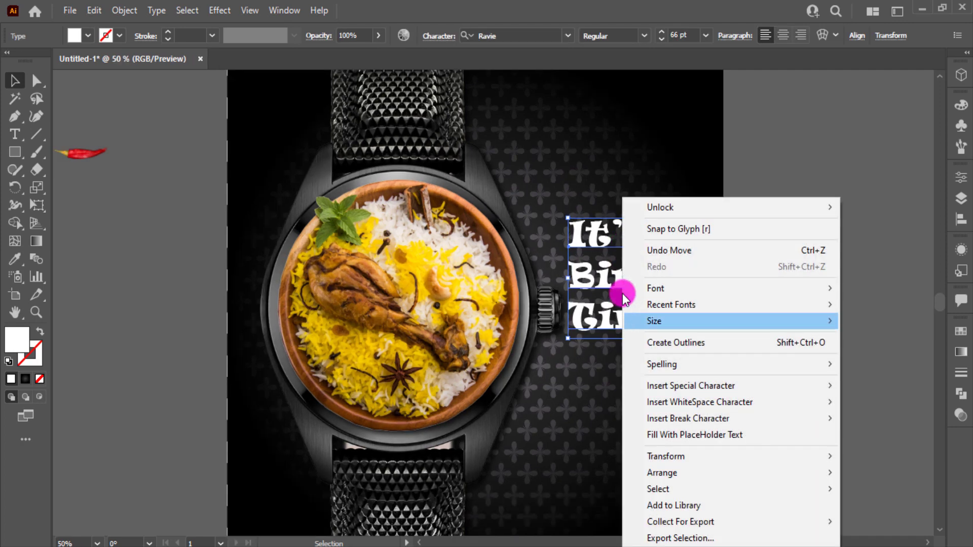
left_click(676, 344)
right_click(631, 330)
left_click(693, 216)
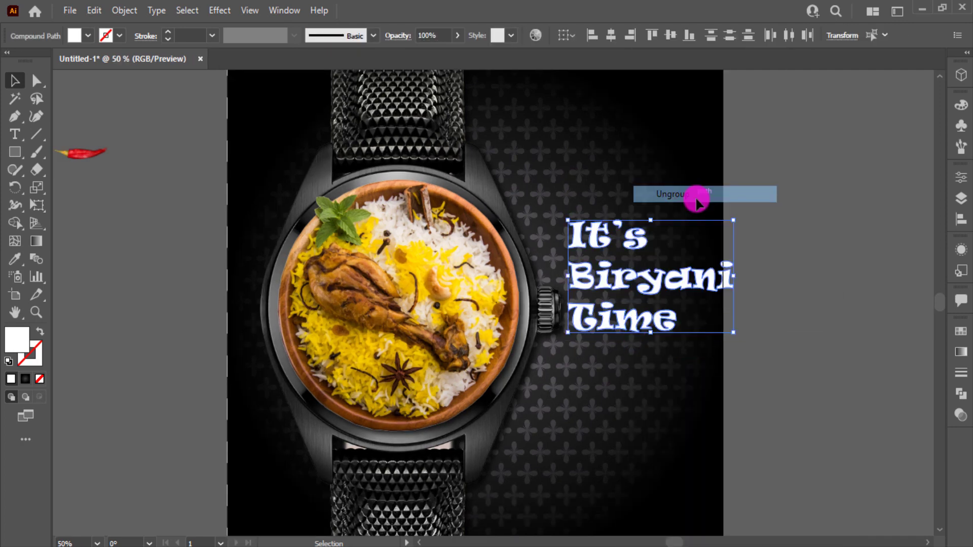
- Group the outlined letters of 'Time' into a single object
left_click_drag(694, 198, 575, 251)
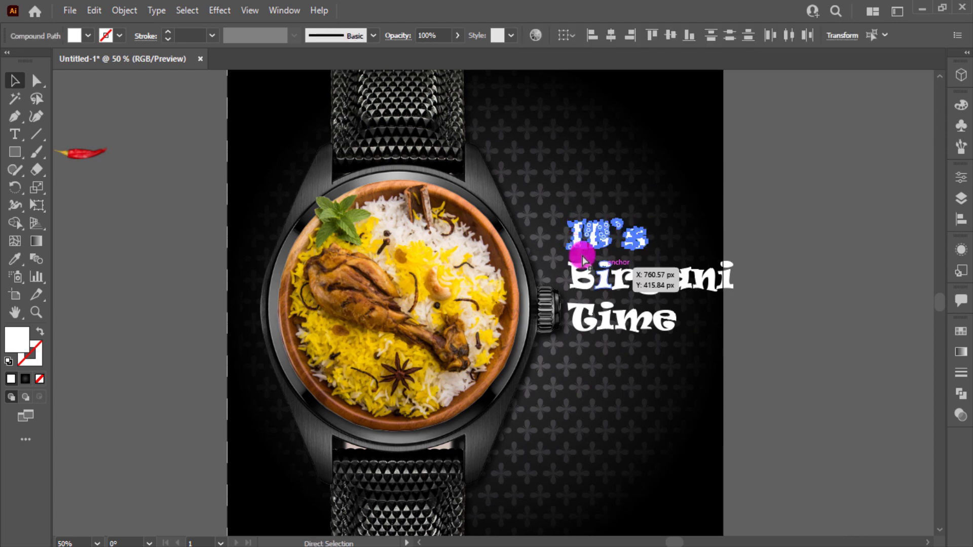
left_click_drag(693, 361, 570, 326)
key("ctrl+g")
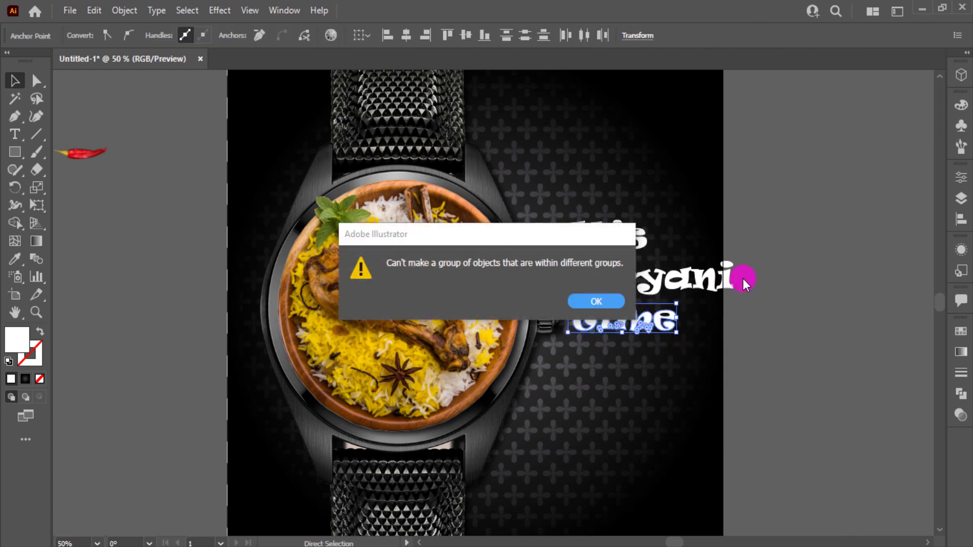
key("Return")
key("ctrl+g")
key("Return")
key("v")
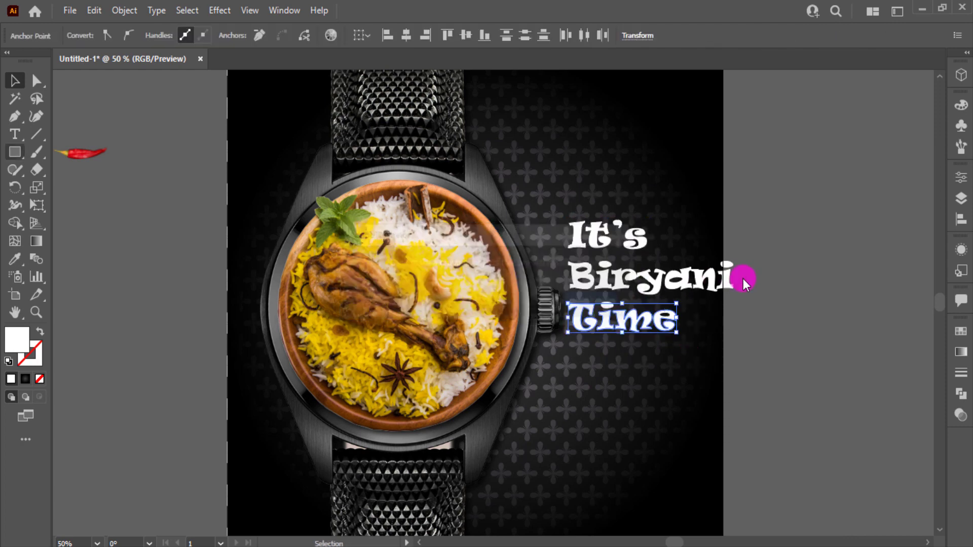
left_click(617, 343)
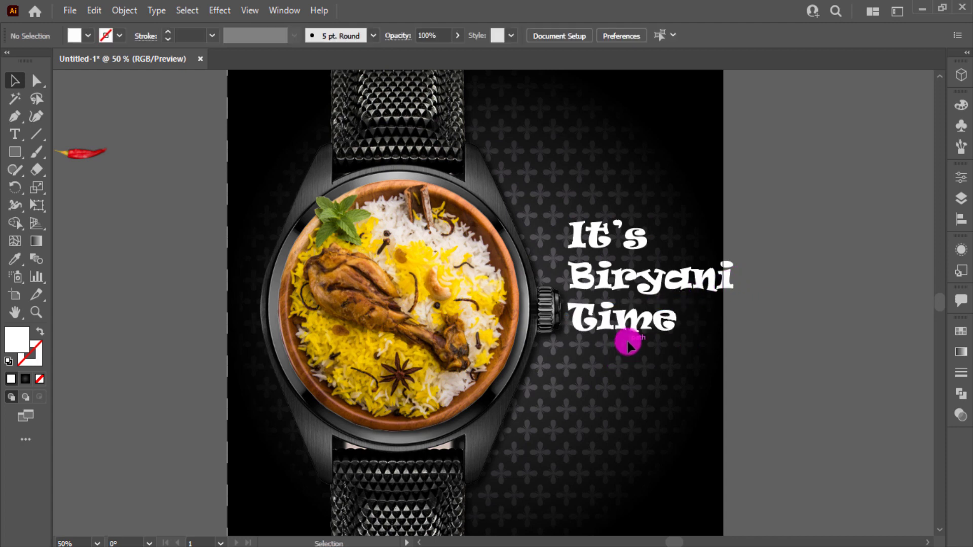
mouse_move(630, 321)
left_mouse_down()
mouse_move(734, 318)
mouse_move(578, 326)
left_mouse_up()
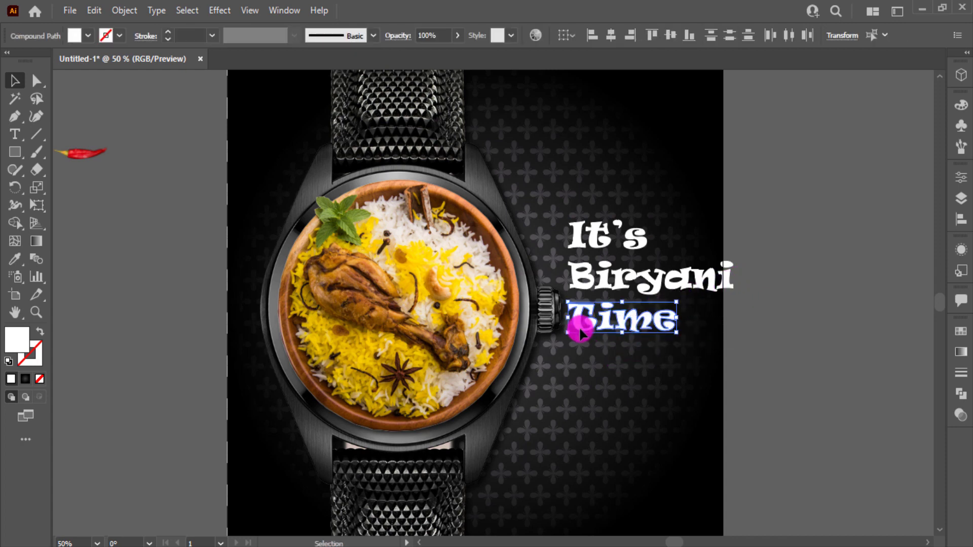
key("ctrl+g")
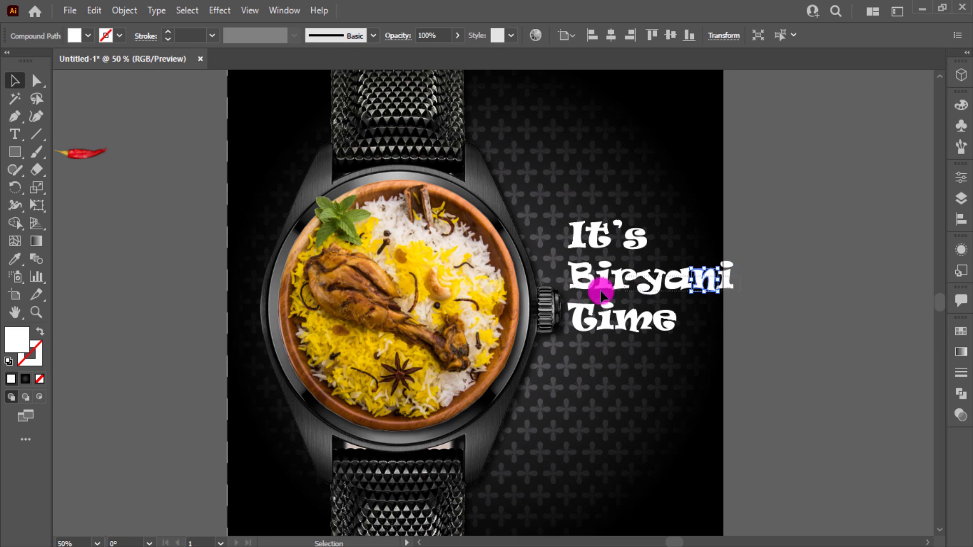
left_click(571, 278)
left_click(749, 217)
- Move 'Time' down about 40 px below 'Biryani'
scroll(749, 217, "up", 2)
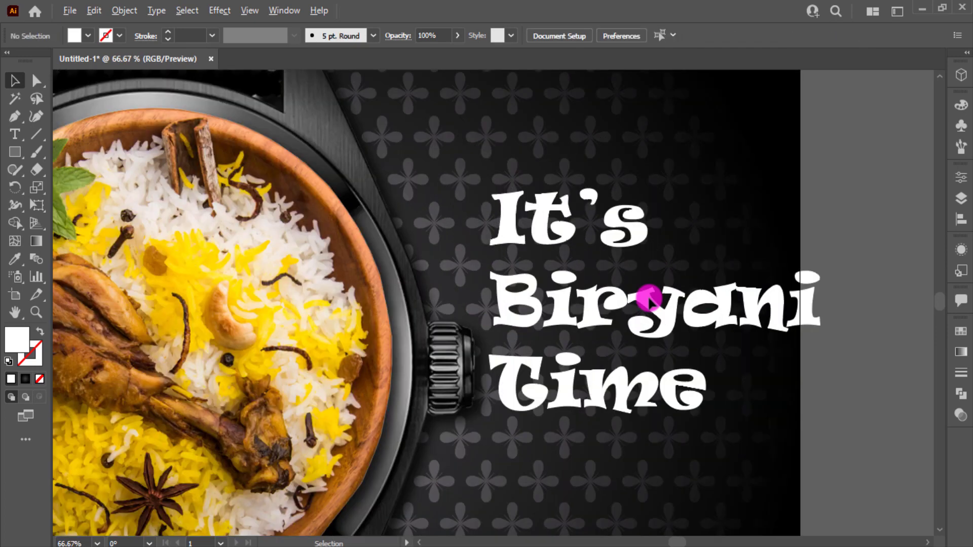
scroll(547, 380, "up", 1)
scroll(546, 377, "down", 2)
left_click_drag(561, 330, 561, 369)
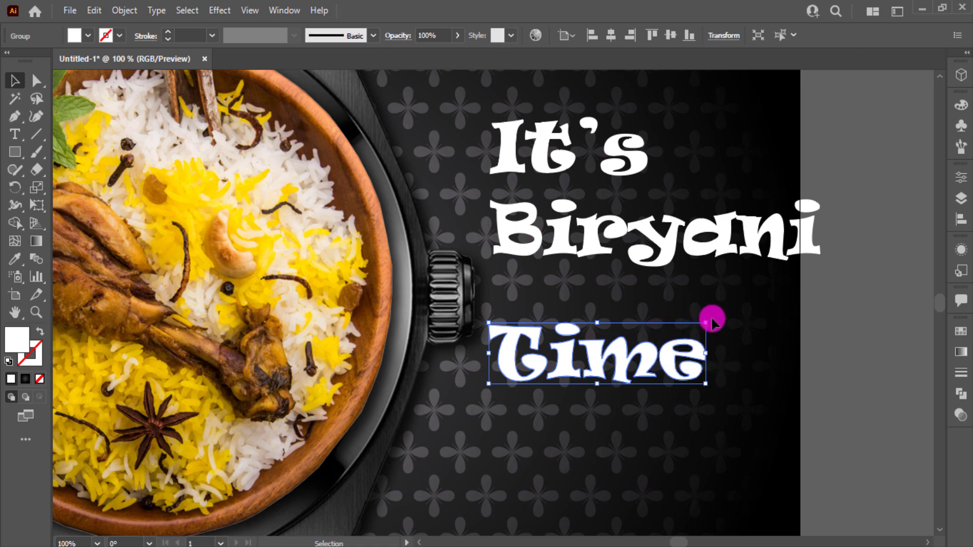
- Apply an Arc warp to 'Time' with 6% bend and 52% horizontal distortion
left_click(220, 10)
mouse_move(236, 202)
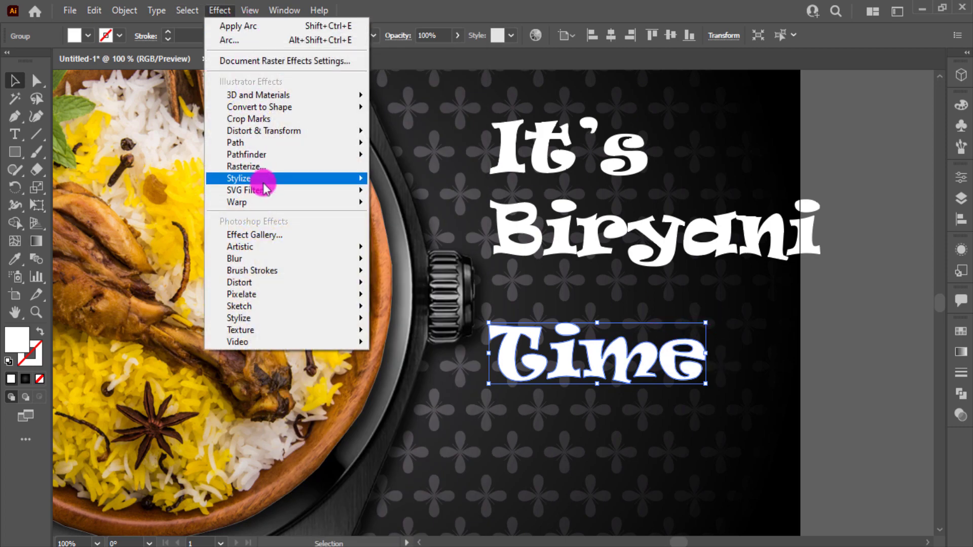
left_click(404, 203)
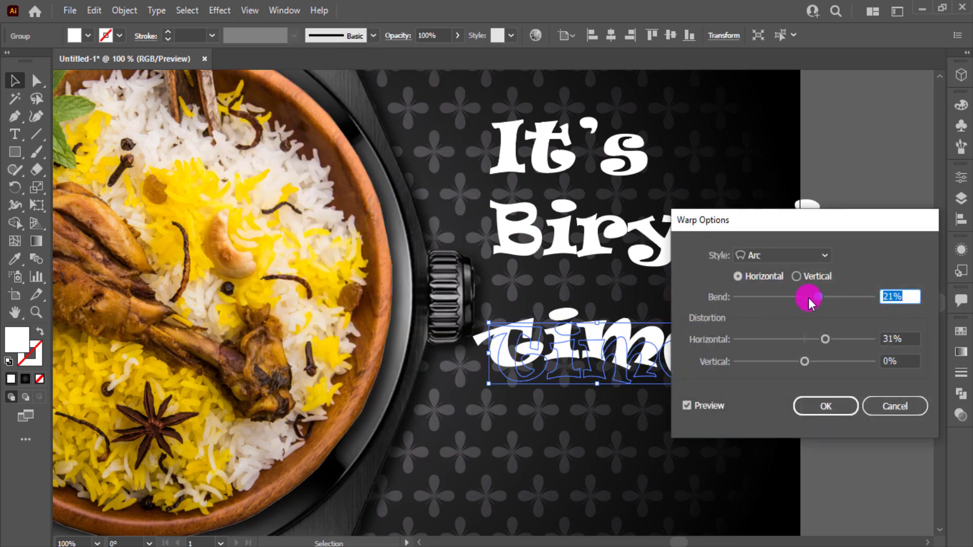
left_click_drag(808, 298, 808, 297)
left_click_drag(825, 338, 839, 339)
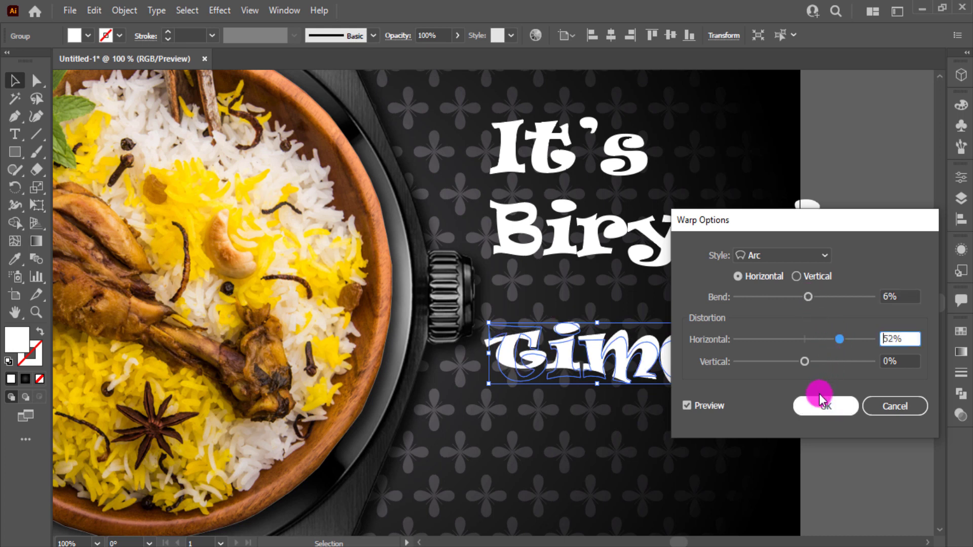
left_click(835, 403)
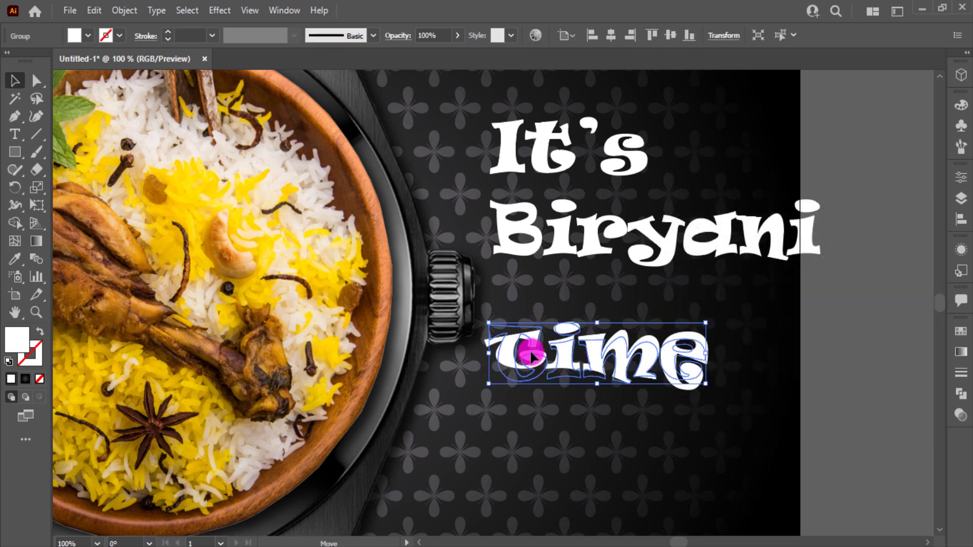
- Nudge the warped 'Time' up slightly and tilt it a little clockwise
left_click_drag(531, 357, 532, 344)
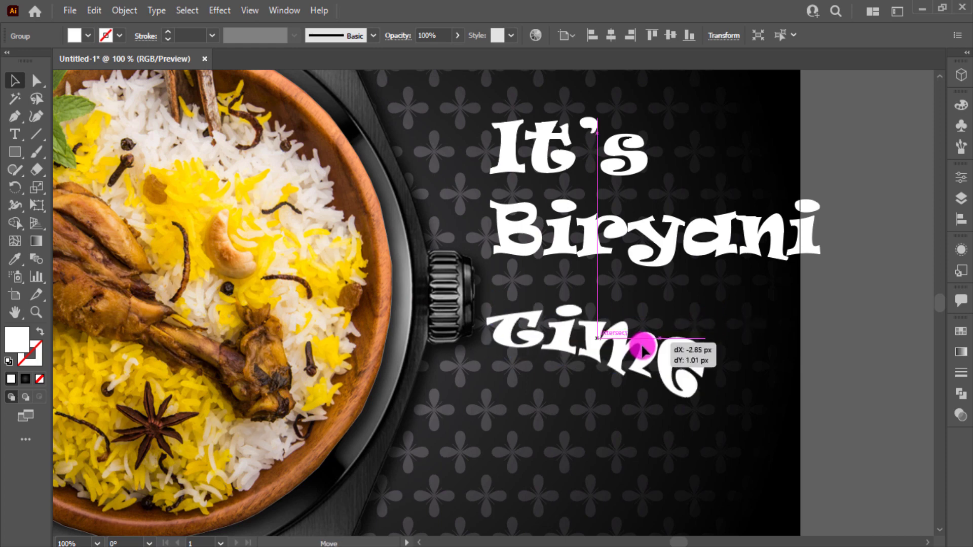
left_click_drag(715, 303, 642, 324)
left_click(641, 263)
- Lower 'Biryani', give it a Bulge warp (5% bend, 47% horizontal), and narrow it from the right
left_click_drag(643, 236, 643, 268)
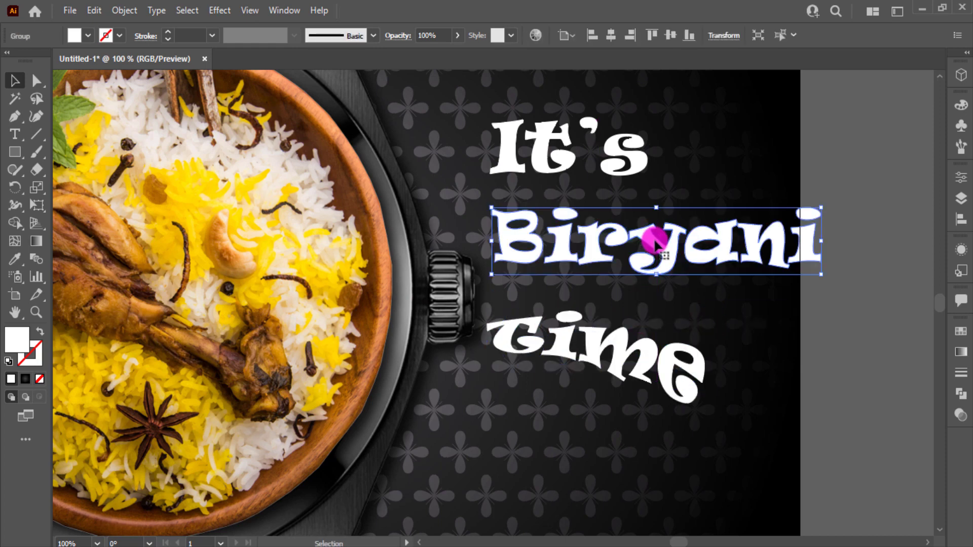
left_click(218, 10)
mouse_move(237, 203)
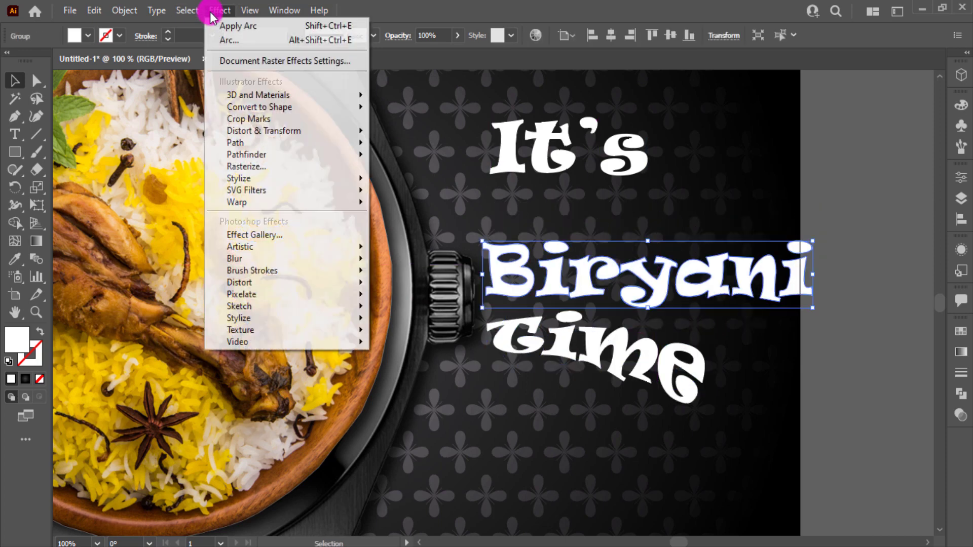
left_click(405, 205)
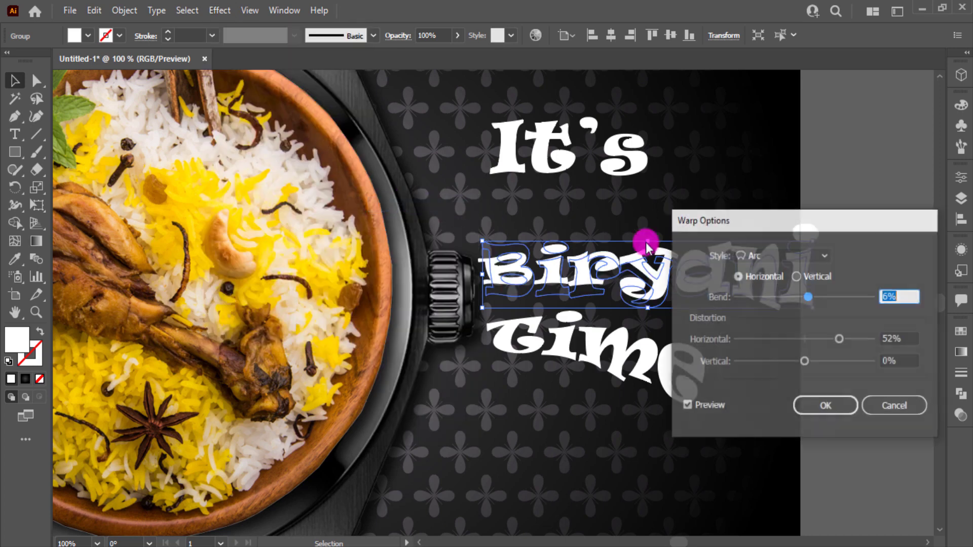
left_click(761, 263)
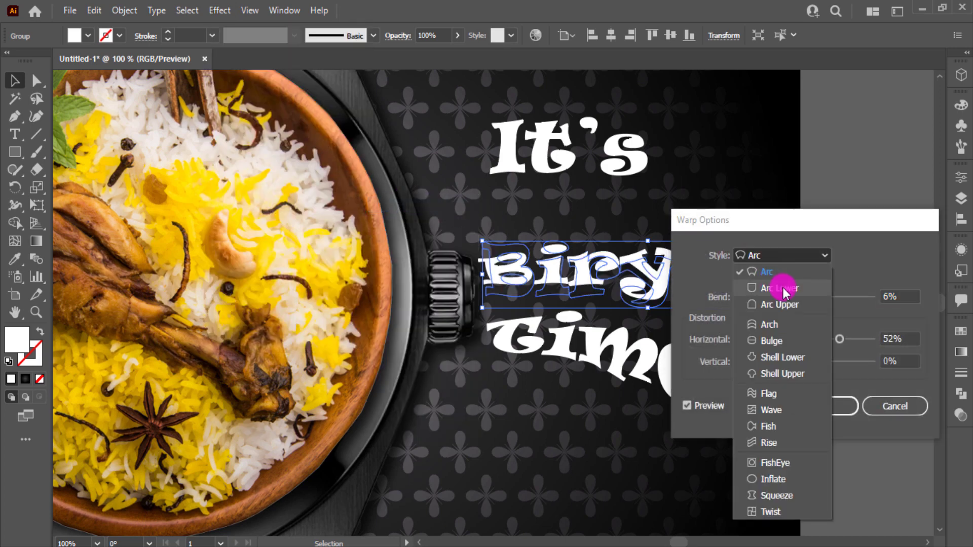
left_click(785, 341)
left_click_drag(792, 224, 852, 79)
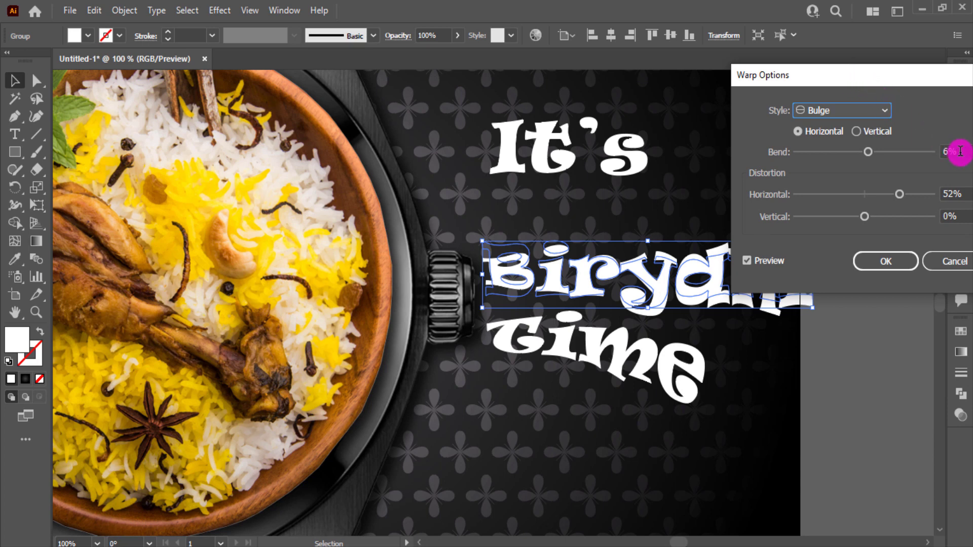
key("Down")
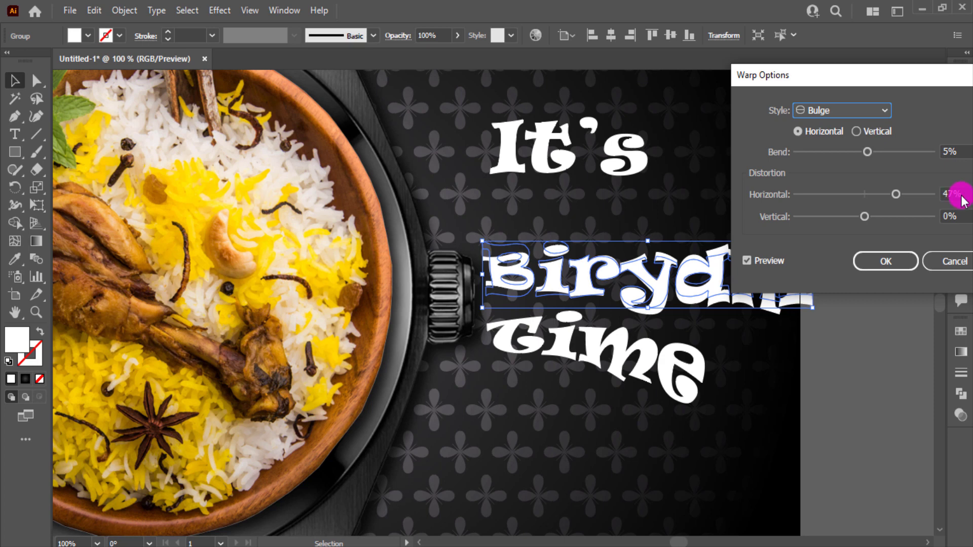
left_click(882, 262)
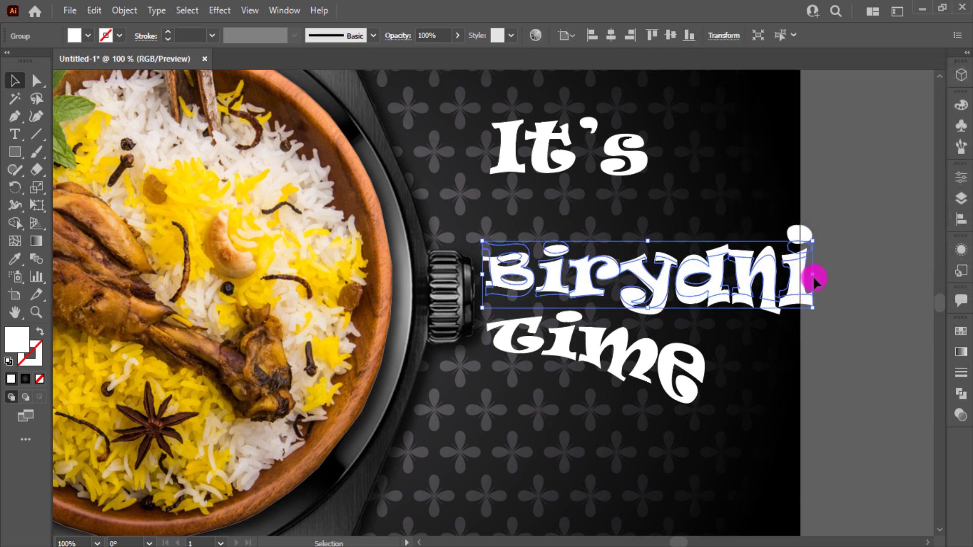
left_click_drag(813, 278, 684, 278)
left_click(550, 178)
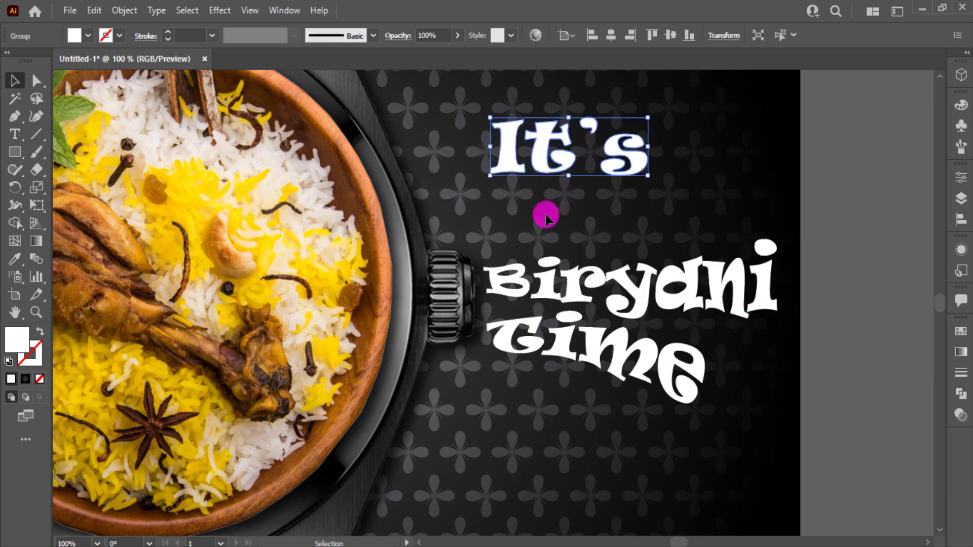
- Move 'It's' down toward 'Biryani' and give it an Arc warp with 2% bend, 58% horizontal
left_click_drag(541, 178, 538, 245)
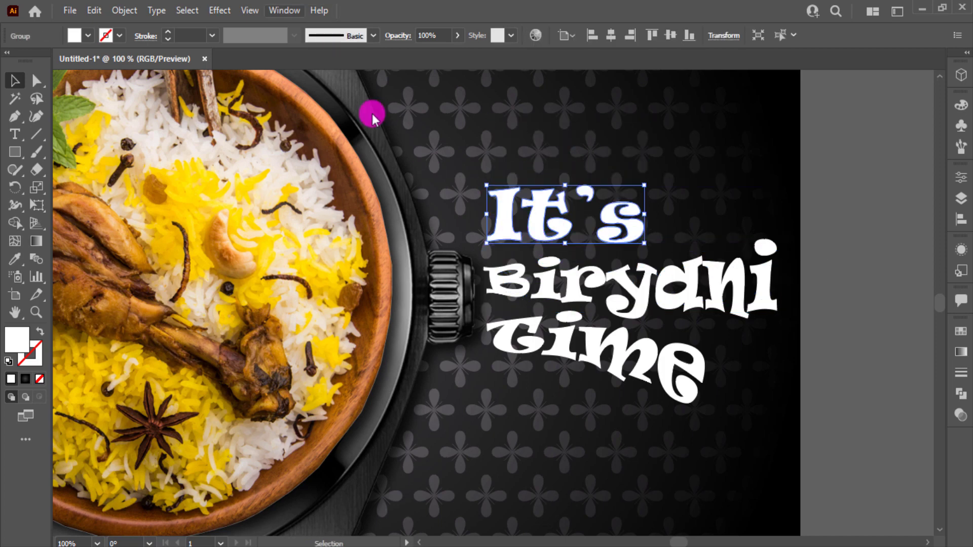
left_click(222, 10)
mouse_move(289, 203)
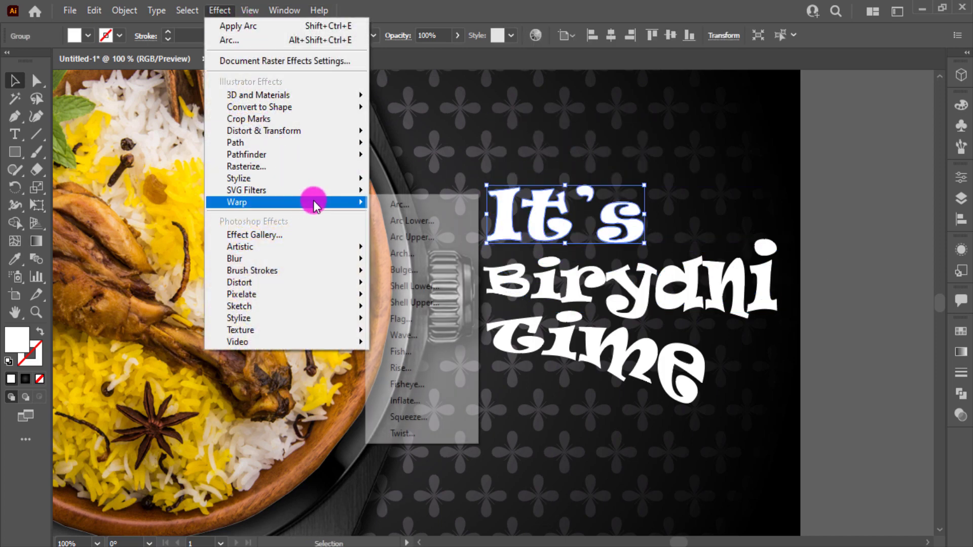
left_click(398, 201)
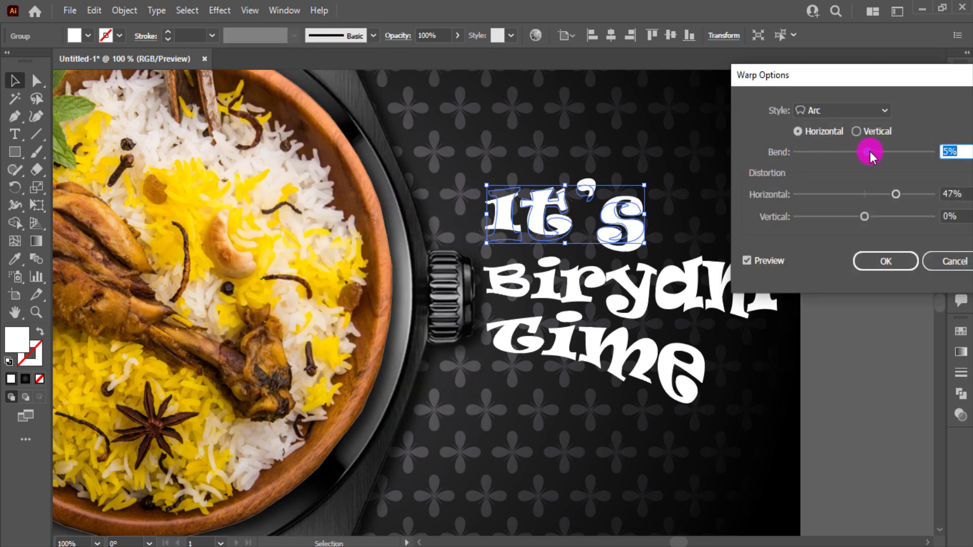
left_click_drag(869, 151, 867, 151)
left_click_drag(895, 194, 903, 194)
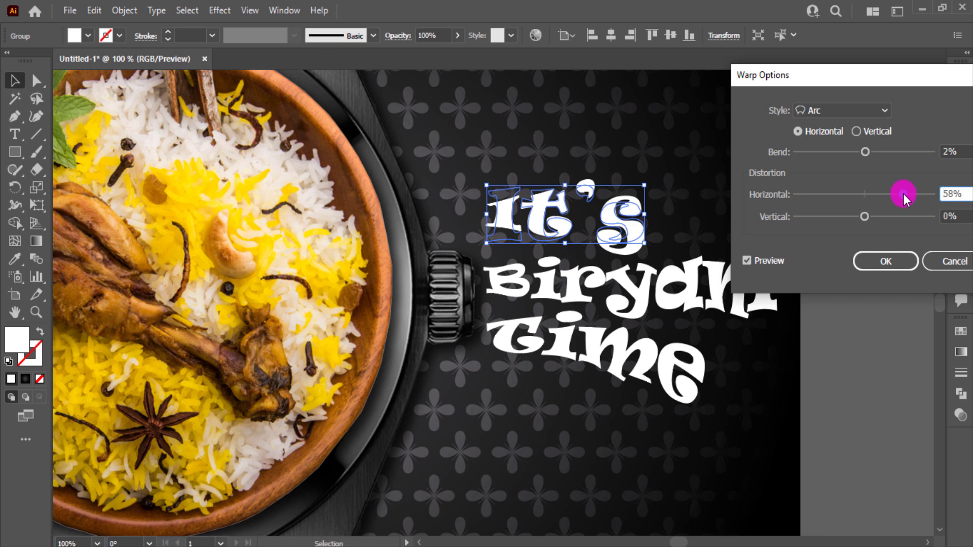
left_click(887, 261)
- Tilt 'It's' up about 12° and reposition 'It's' and 'Time' into a tighter stack
left_click_drag(648, 182, 642, 168)
left_click_drag(614, 197, 615, 200)
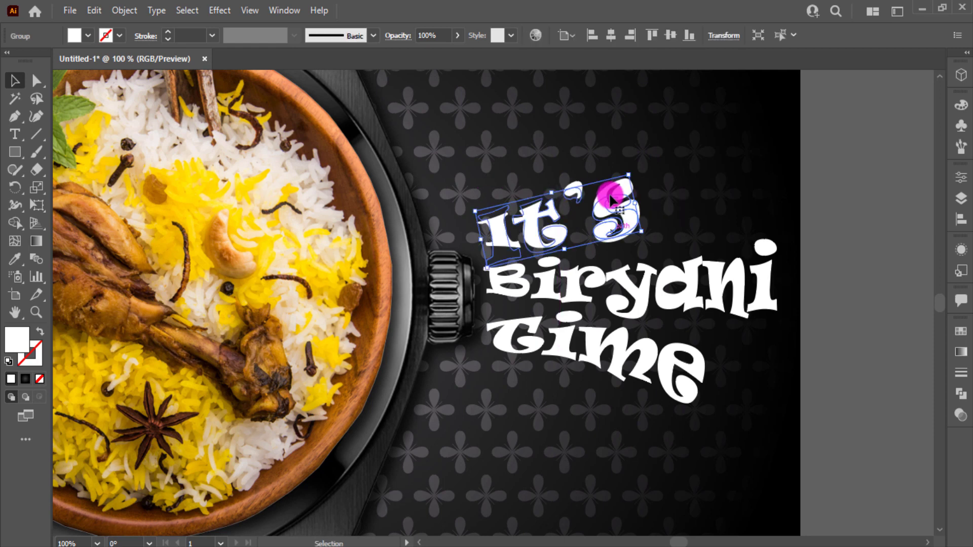
mouse_move(554, 217)
left_mouse_down()
mouse_move(541, 238)
mouse_move(543, 217)
left_mouse_up()
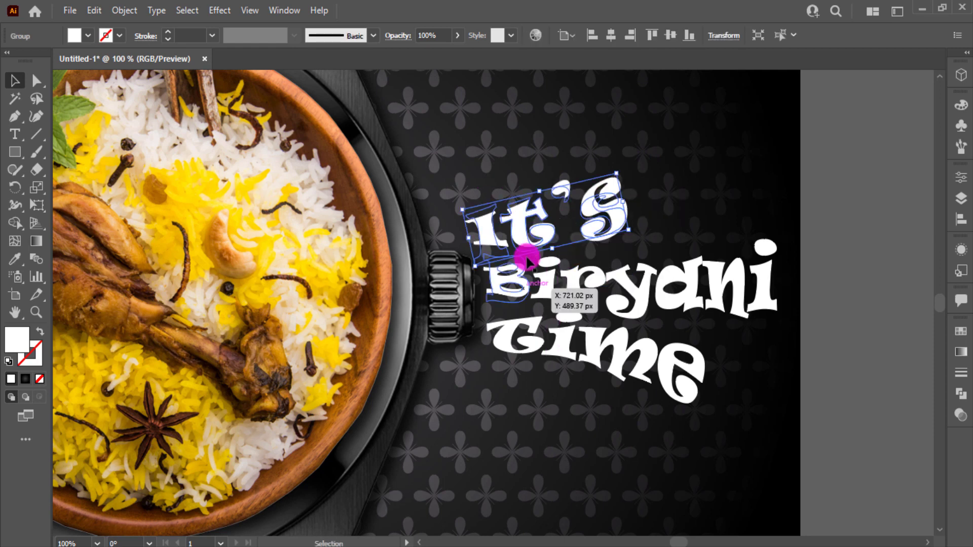
left_click_drag(516, 326, 513, 337)
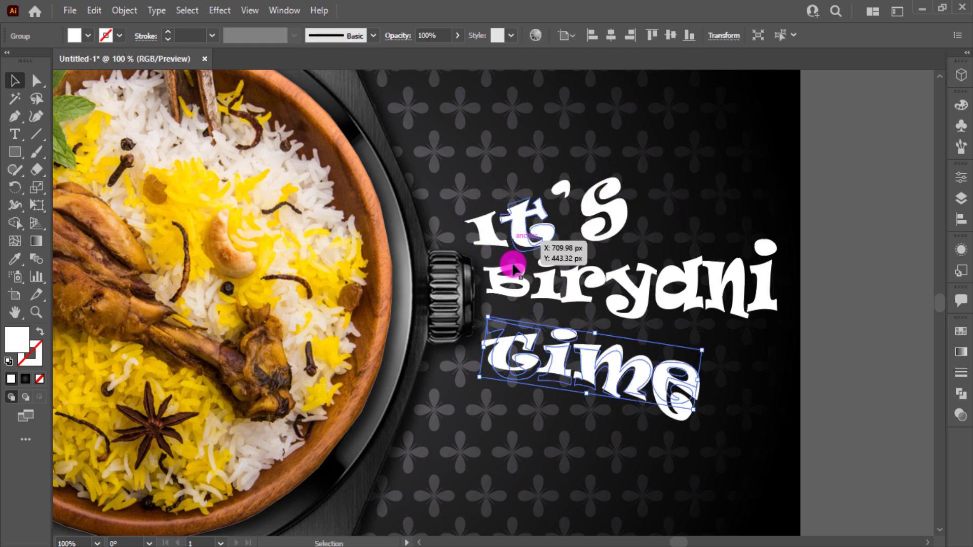
left_click_drag(513, 241, 514, 240)
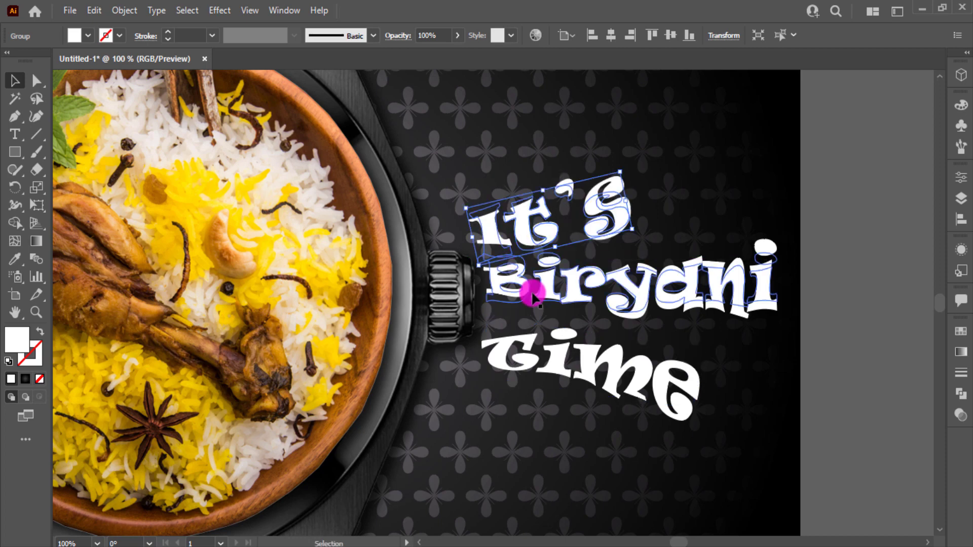
left_click(532, 300)
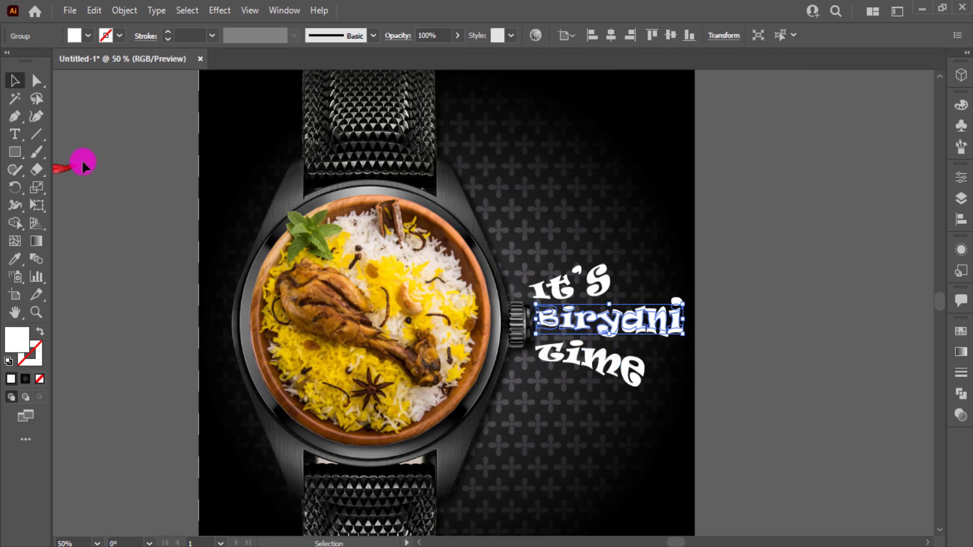
- Bring the red chilli image to the front, place it beside 'Time', and enlarge it slightly
right_click(68, 165)
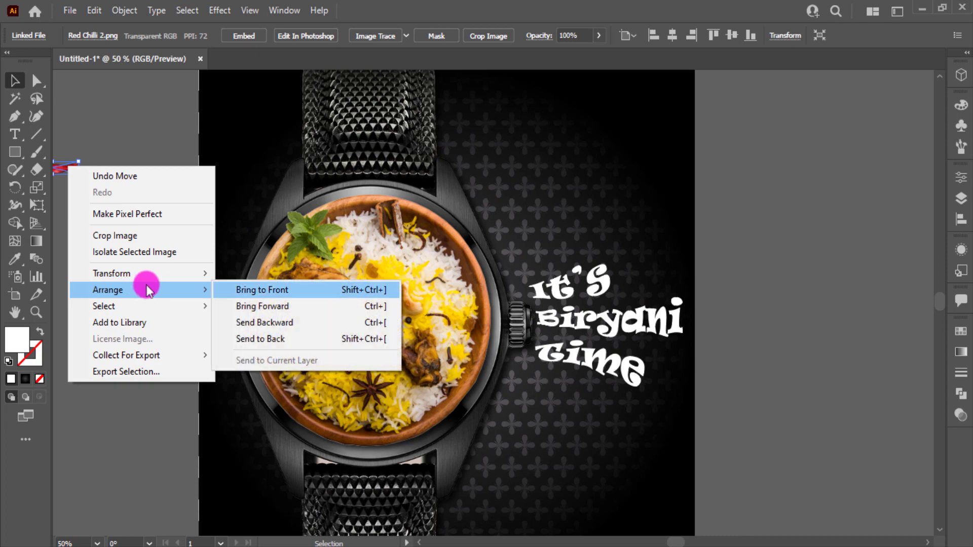
left_click(233, 290)
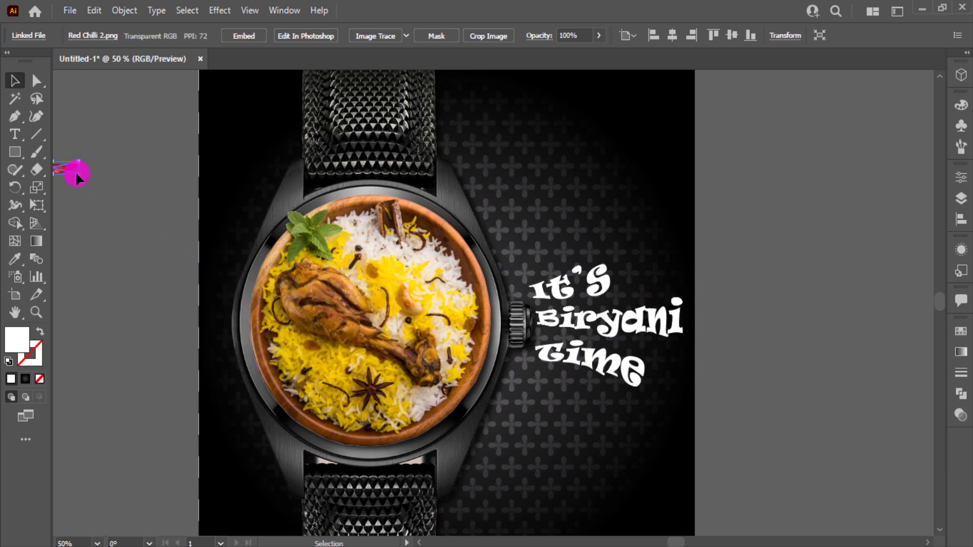
mouse_move(76, 177)
left_mouse_down()
mouse_move(679, 341)
mouse_move(651, 342)
left_mouse_up()
scroll(679, 341, "up", 3)
scroll(685, 336, "up", 2)
left_click_drag(699, 371, 730, 383)
left_click(761, 385)
key("ctrl+0")
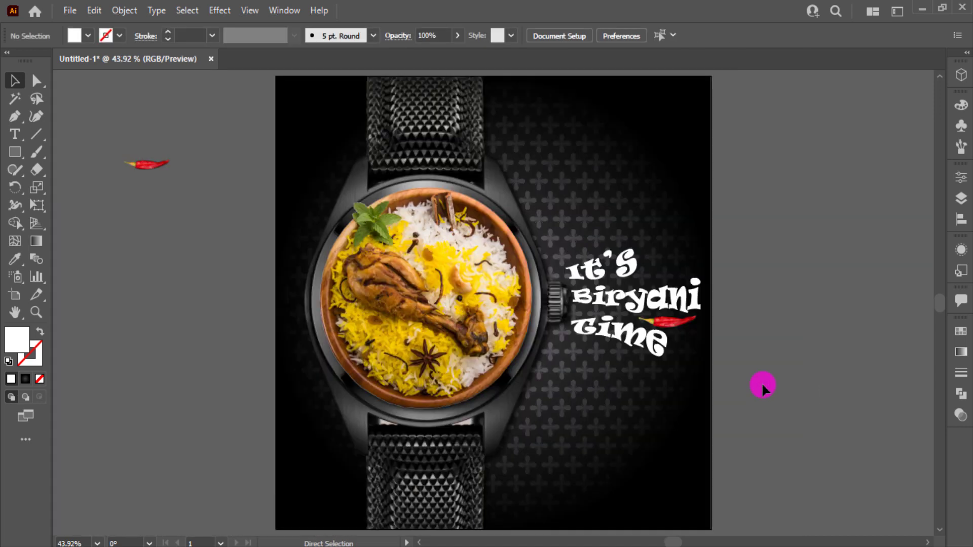
- Apply a default Drop Shadow to the 'It's Biryani Time' headline group
left_click(615, 351)
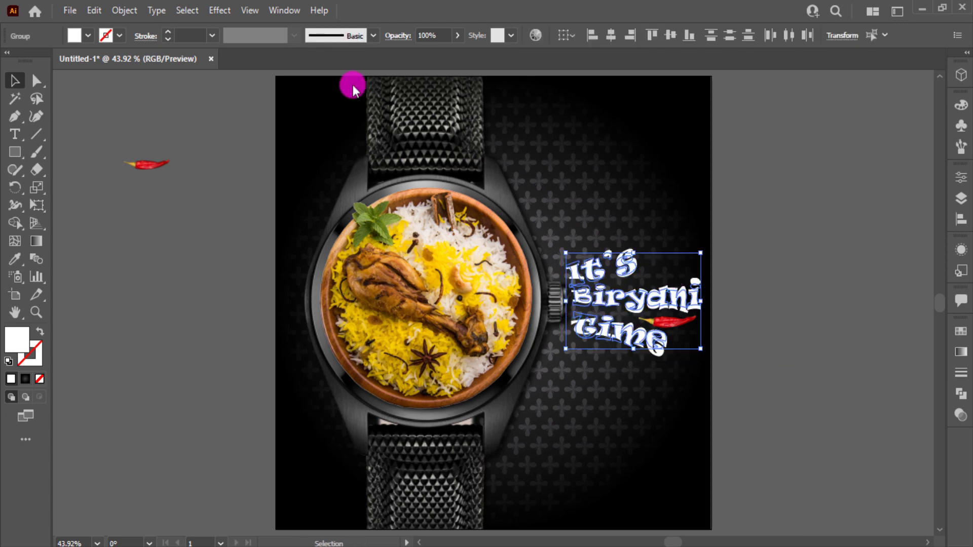
left_click(219, 10)
mouse_move(239, 178)
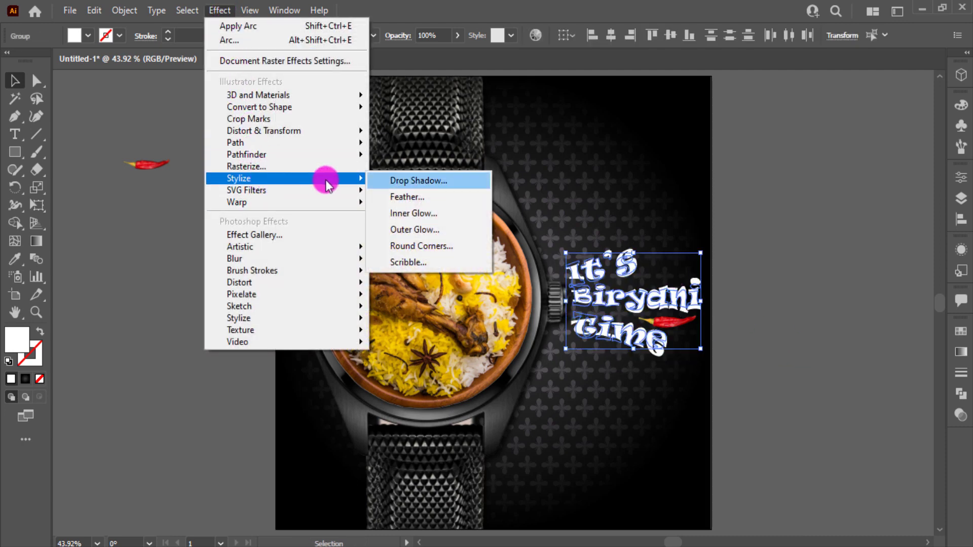
left_click(419, 181)
left_click(835, 357)
left_click(748, 178)
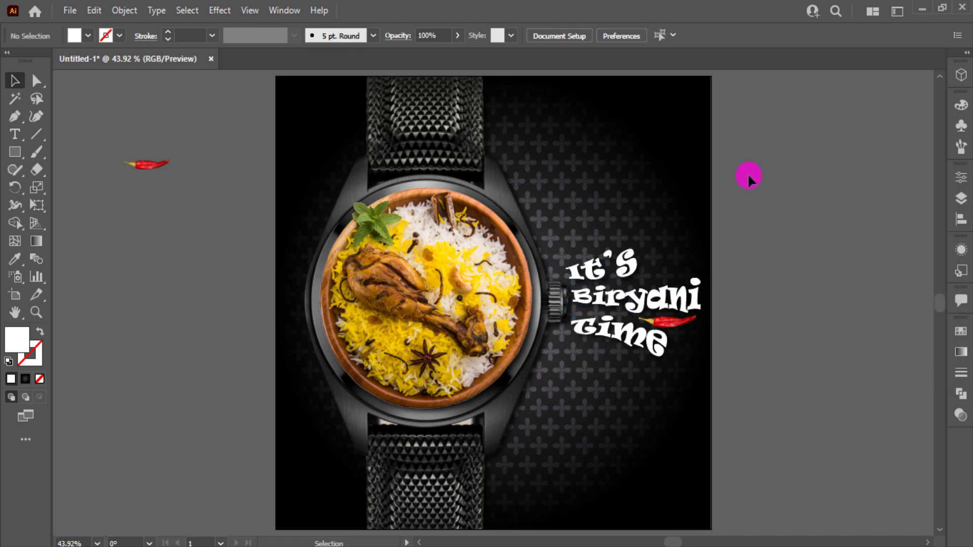
mouse_move(668, 223)
left_mouse_down()
mouse_move(647, 364)
mouse_move(625, 379)
left_mouse_up()
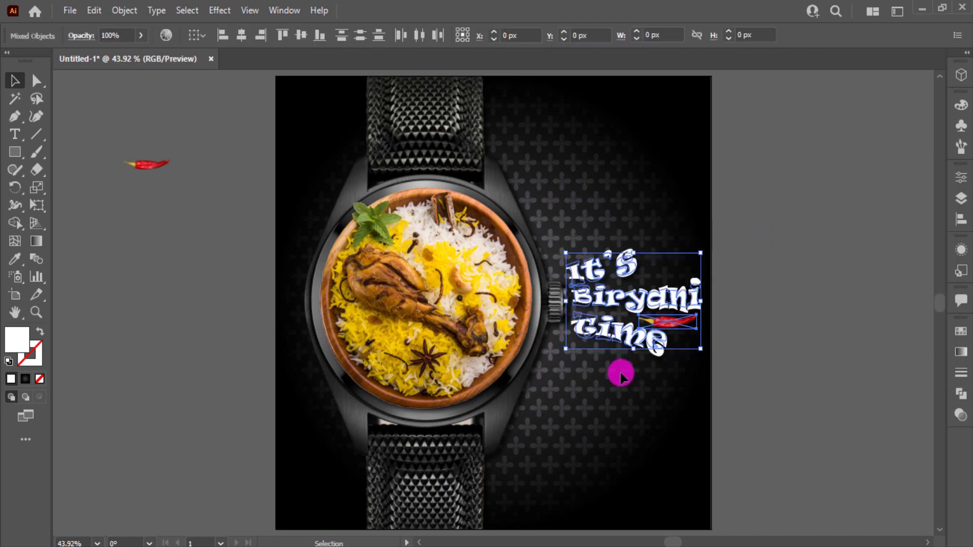
left_click(817, 385)
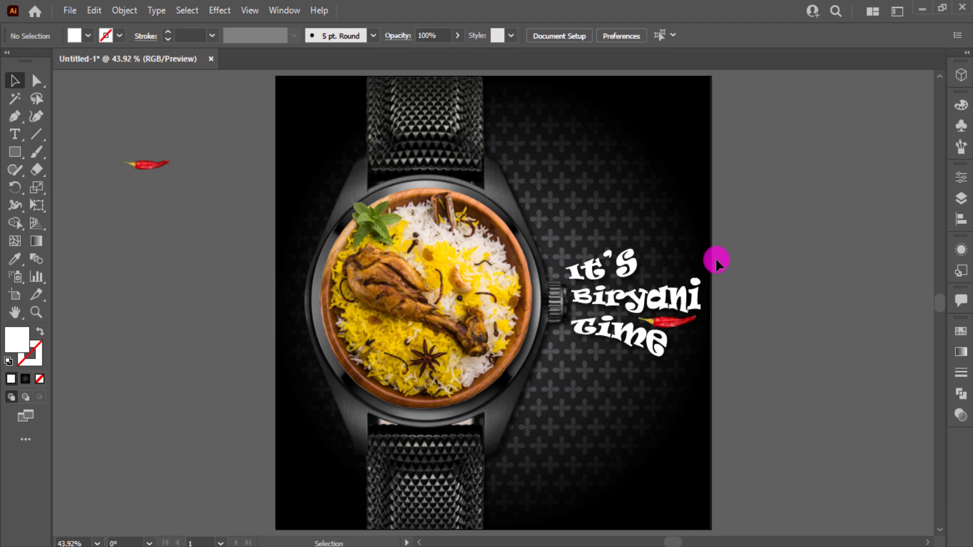
- Type a 'Delicious' text line to the right of the artboard
left_click(16, 135)
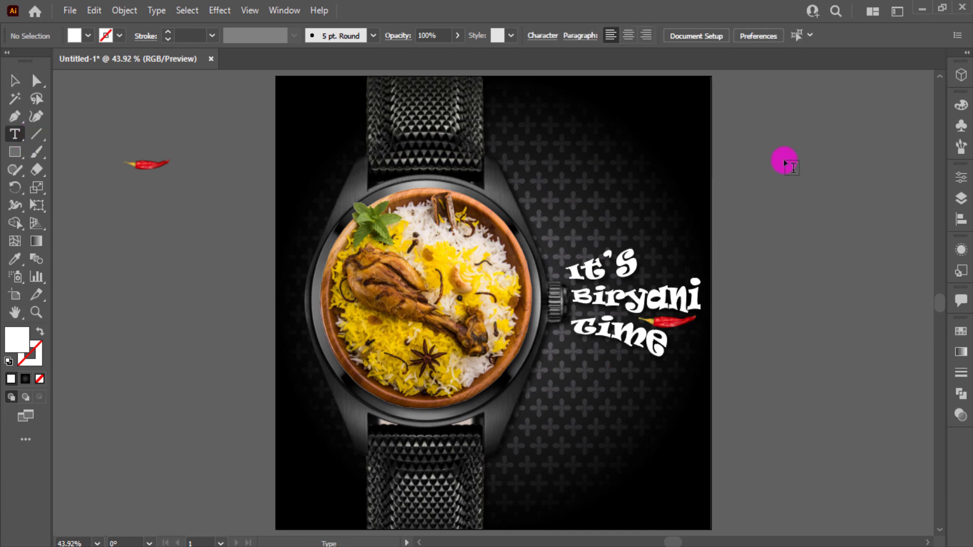
left_click(789, 163)
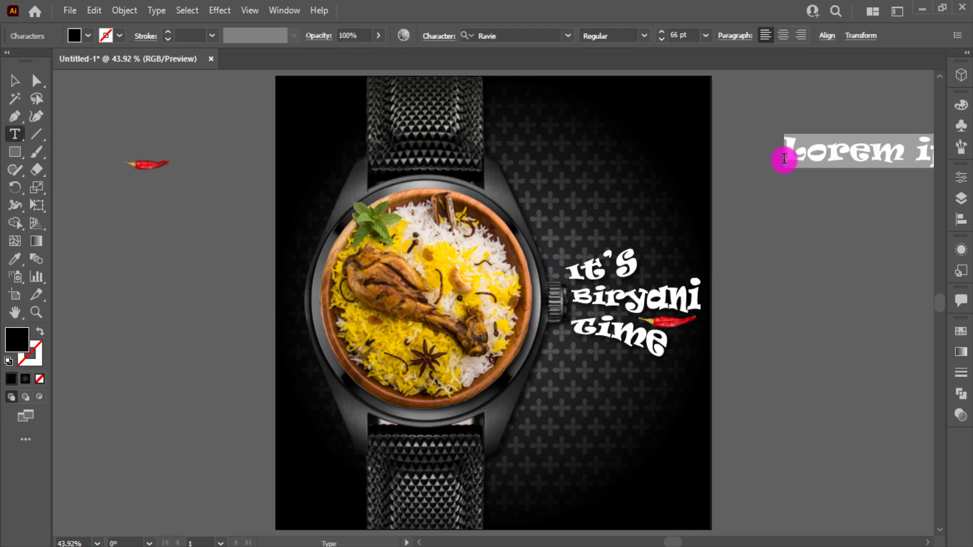
type("Deliciou")
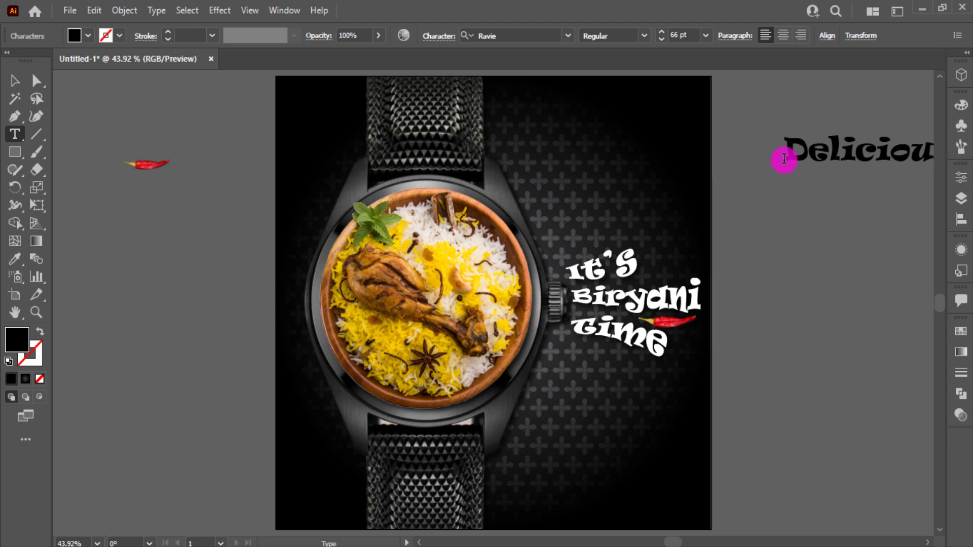
left_click(15, 80)
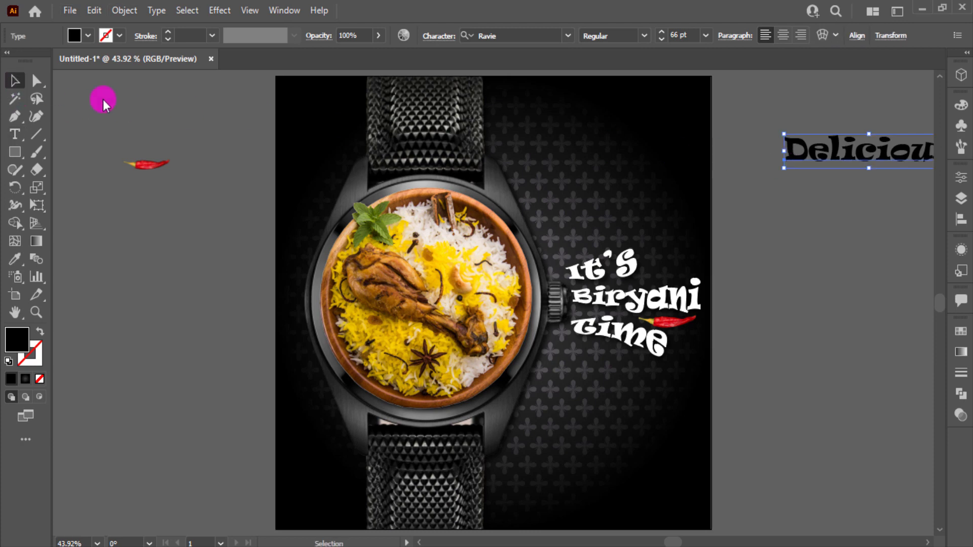
left_click(726, 195)
- Duplicate it into two more lines below, reading 'Chicken' and 'Biryani'
mouse_move(762, 151)
left_mouse_down()
mouse_move(794, 140)
mouse_move(796, 187)
left_mouse_up()
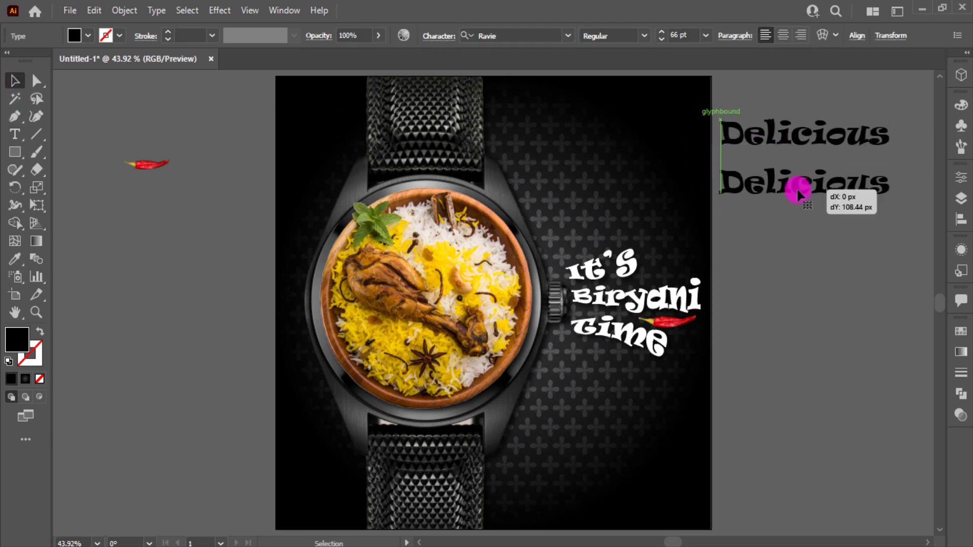
double_click(789, 185)
type("Chicken")
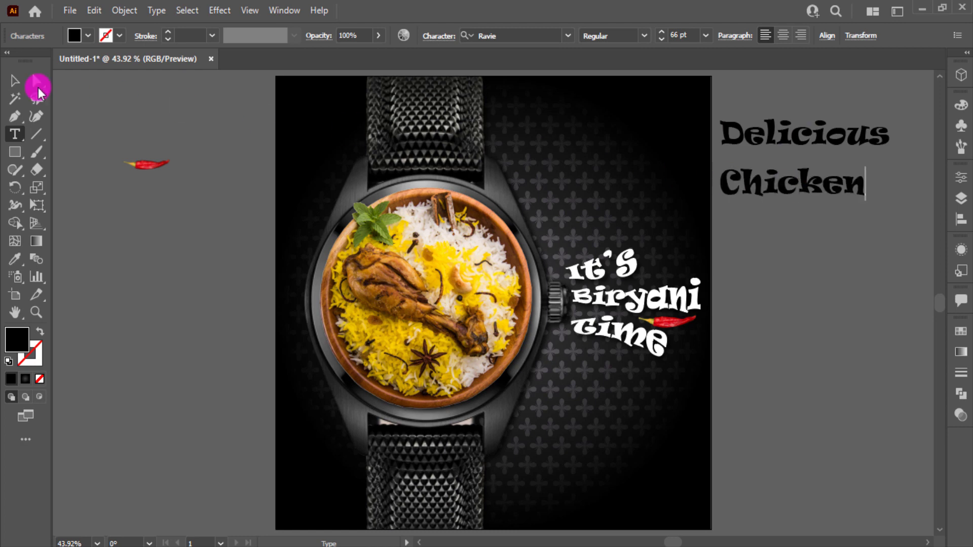
key("Escape")
left_click(796, 222)
left_click_drag(799, 185, 799, 245)
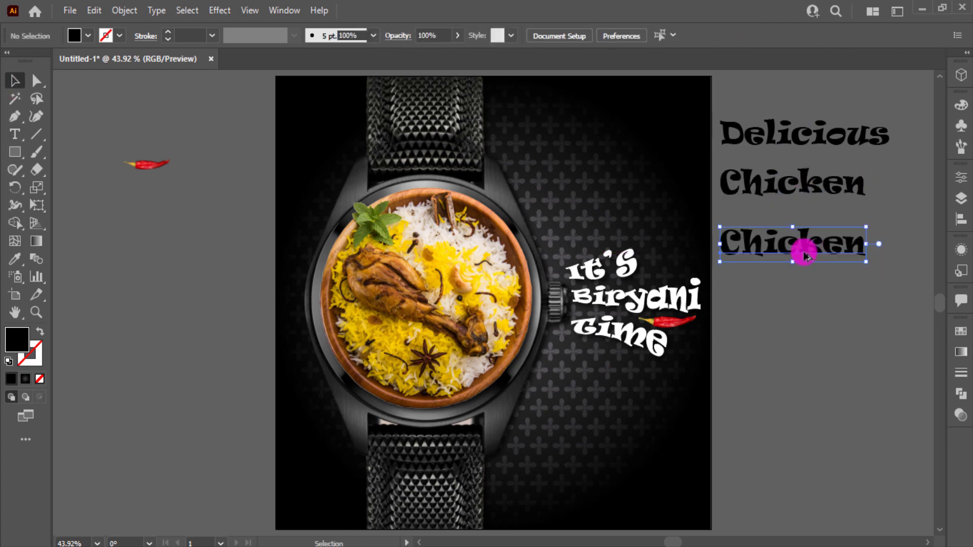
double_click(789, 248)
type("Biryani")
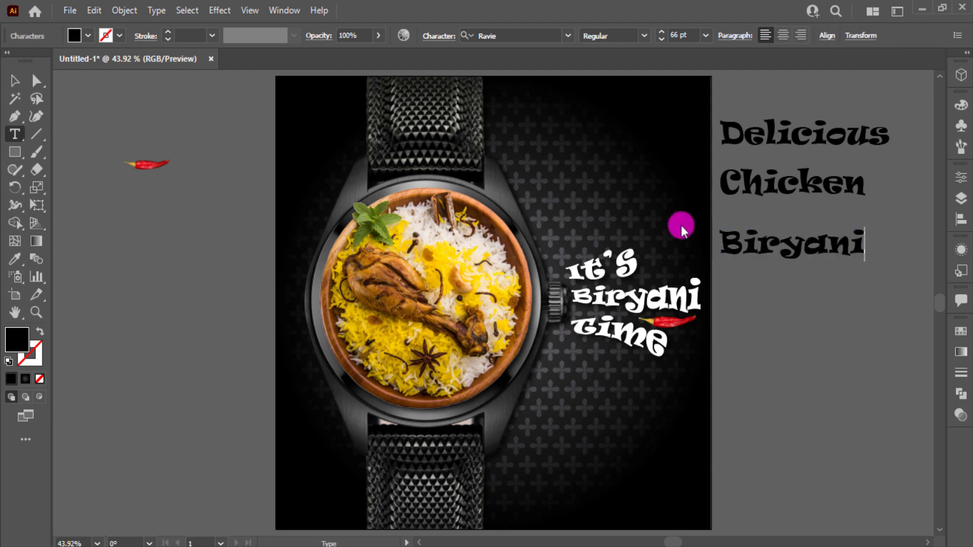
left_click(15, 80)
- Set the fonts: Cheddar Gothic Rough for Delicious, Hey August for Chicken, Badcats for Biryani
key("ctrl+a")
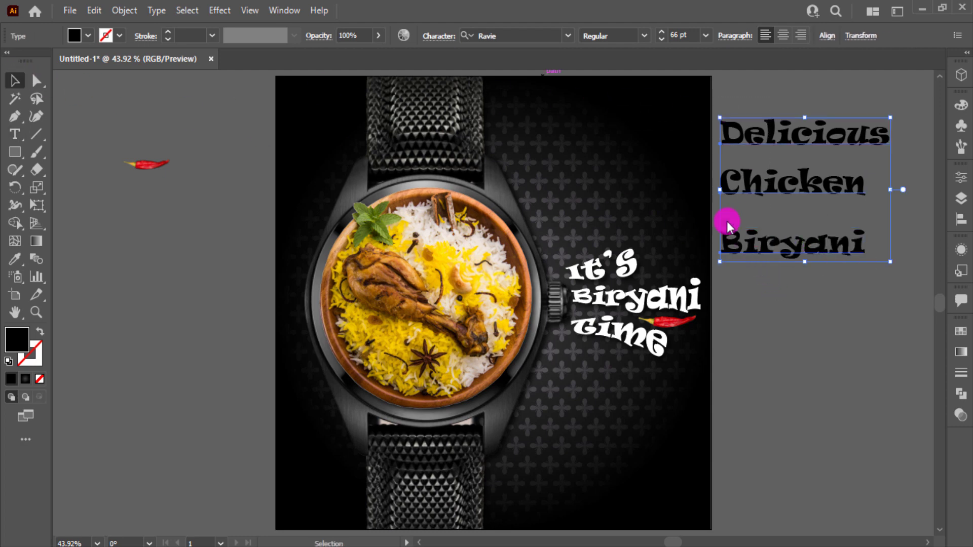
left_click(716, 130)
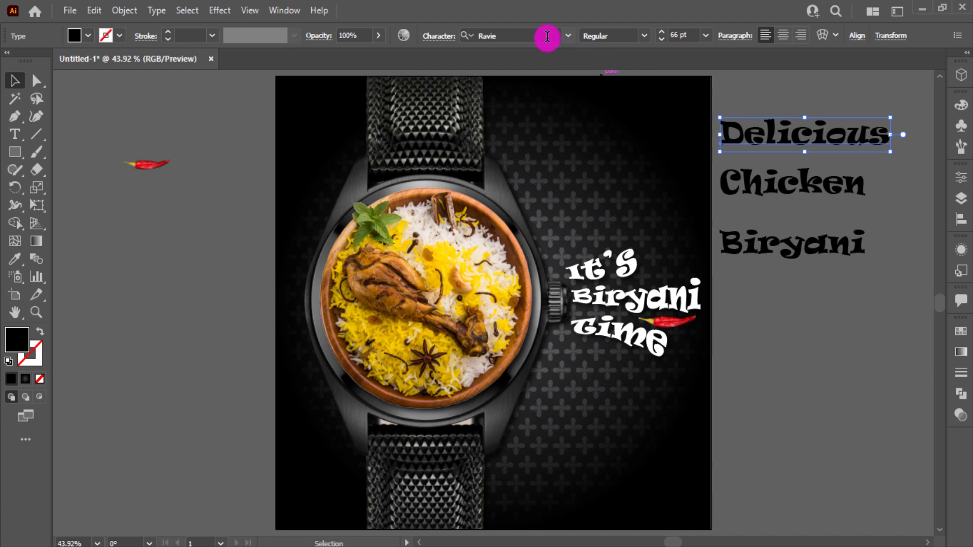
left_click(547, 36)
type("c")
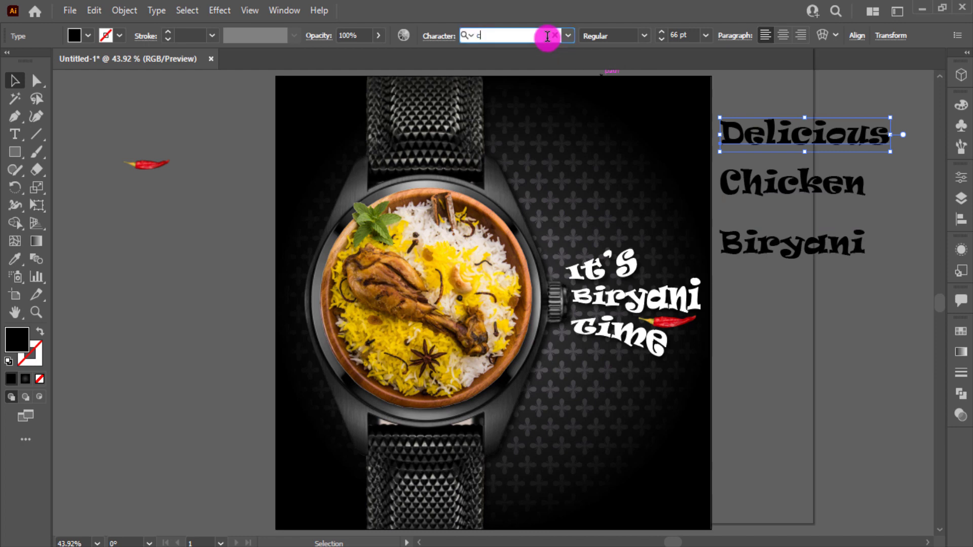
type("hick")
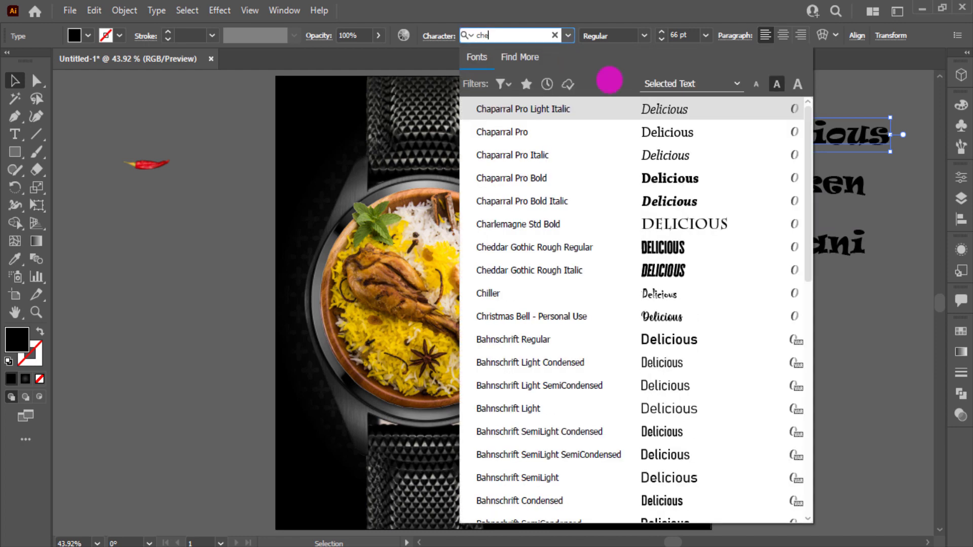
type("e")
key("Return")
left_click(764, 177)
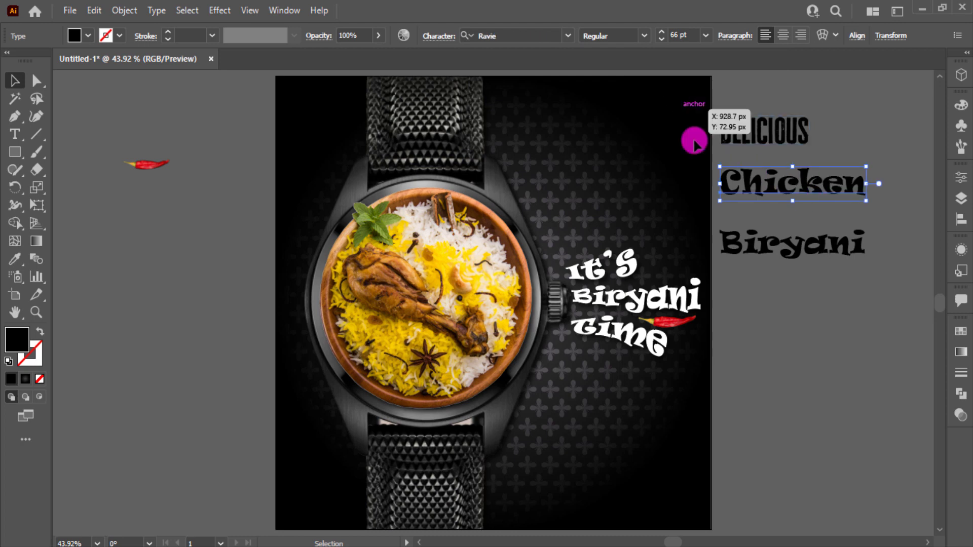
left_click(513, 34)
type("he")
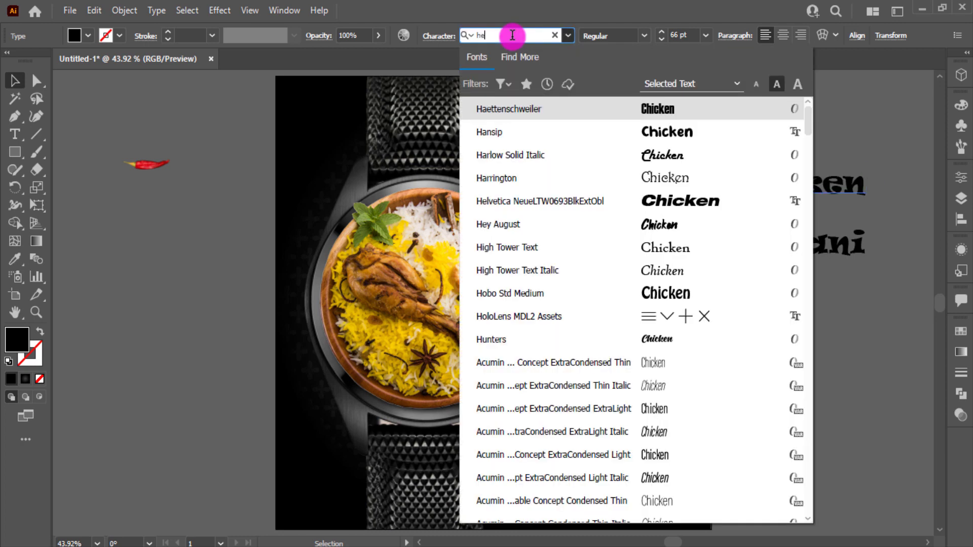
type("y")
key("Return")
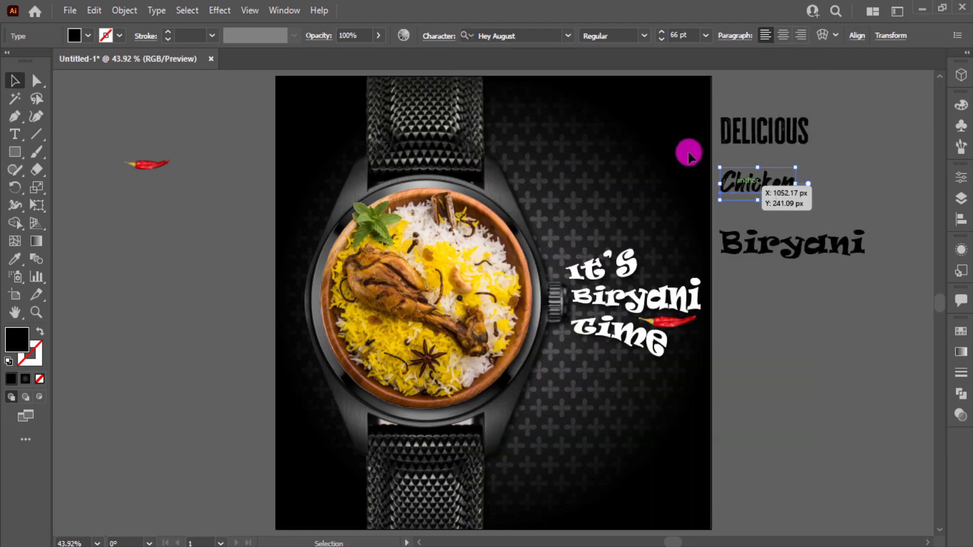
left_click(749, 236)
left_click(523, 37)
type("ba")
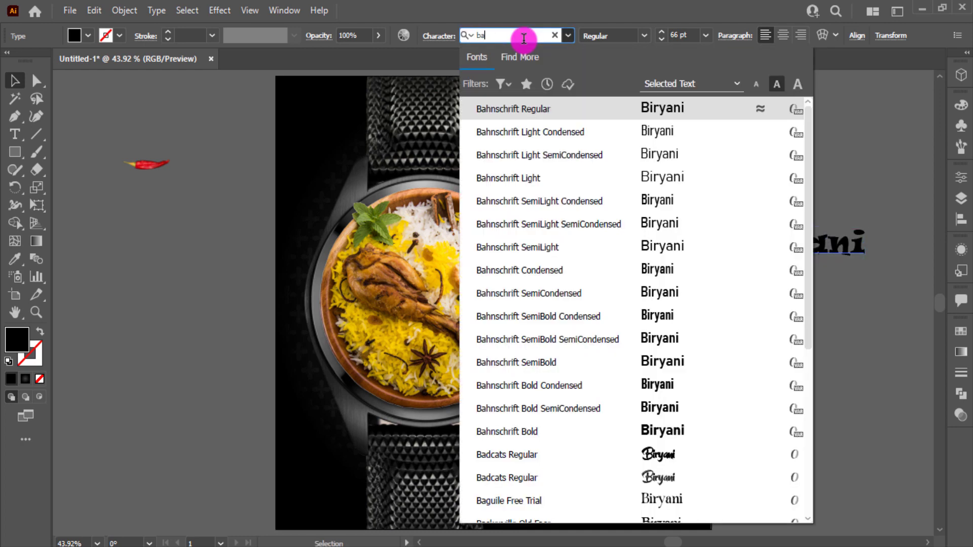
type("e")
key("Return")
- Enlarge 'Chicken' and 'Biryani' and stack all three lines compactly, Chicken largest
left_click(856, 261)
left_click(775, 189)
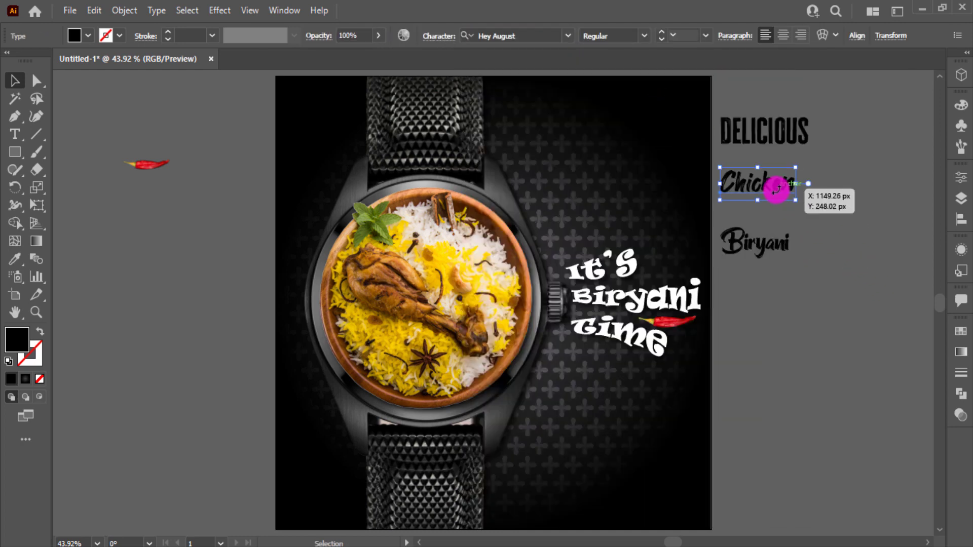
left_click_drag(798, 198, 868, 231)
left_click_drag(791, 140, 833, 168)
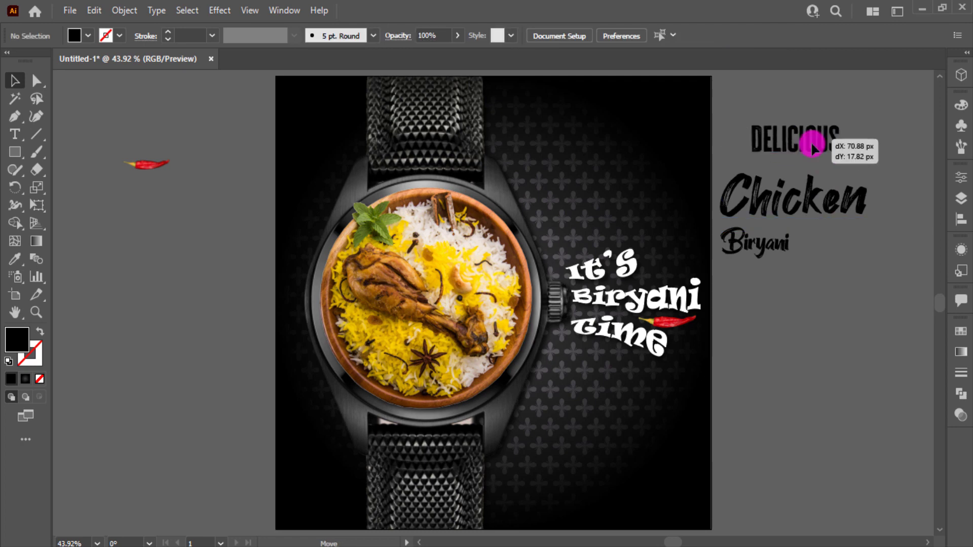
left_click(776, 252)
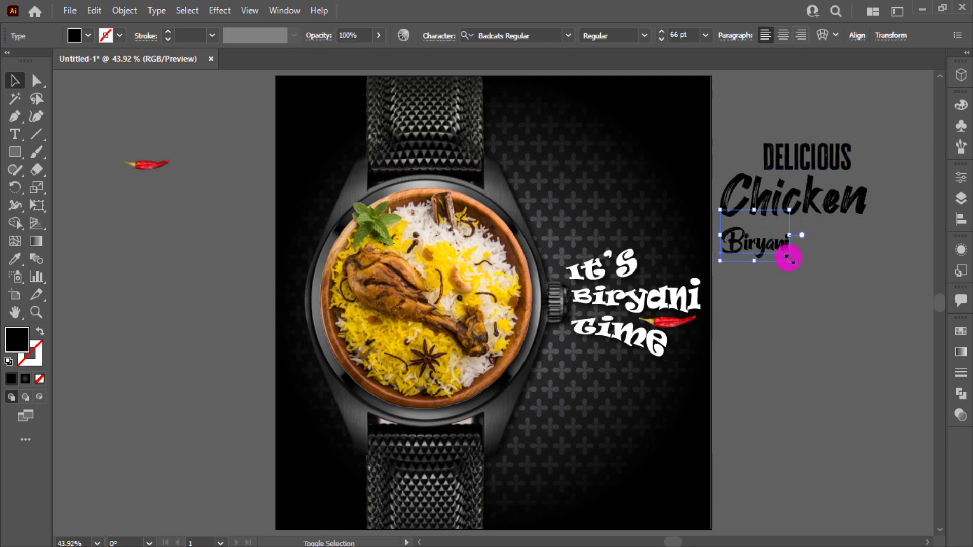
left_click_drag(788, 256, 861, 299)
mouse_move(778, 284)
left_mouse_down()
mouse_move(719, 254)
mouse_move(725, 241)
left_mouse_up()
mouse_move(793, 153)
left_mouse_down()
mouse_move(707, 152)
mouse_move(797, 260)
left_mouse_up()
- Fill the tagline white, then shrink it and place it in the poster's top-right area
left_click(88, 36)
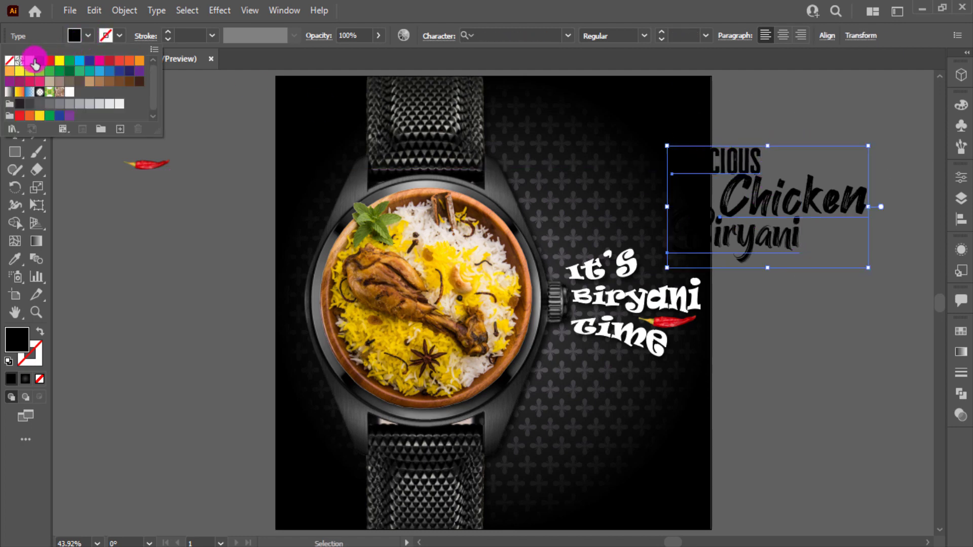
left_click(31, 61)
left_click(787, 234)
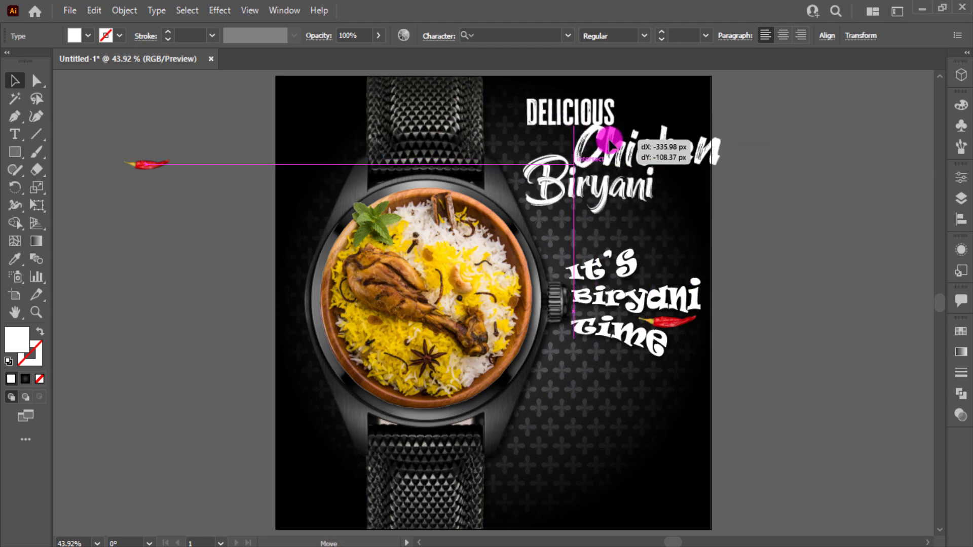
left_click_drag(736, 174, 590, 125)
left_click_drag(721, 218, 665, 194)
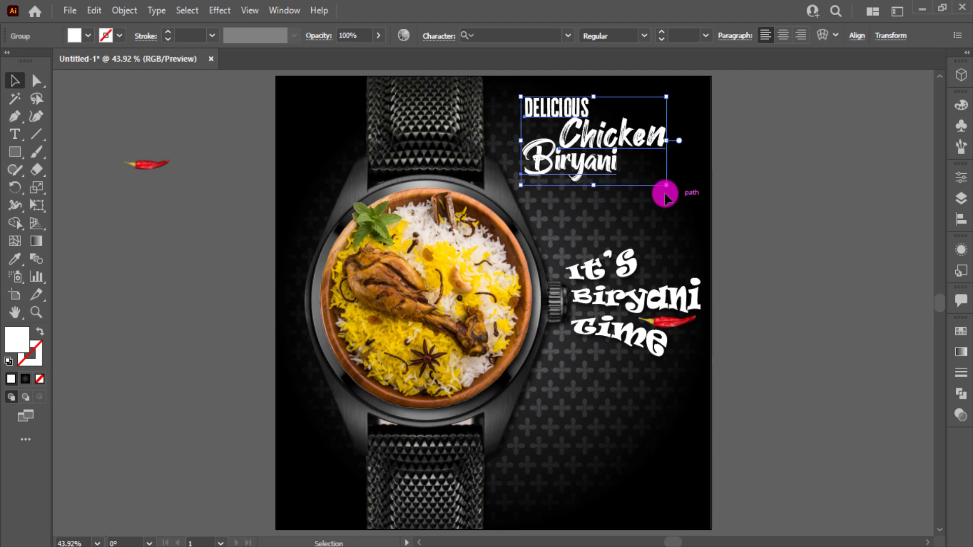
left_click_drag(577, 156, 590, 175)
- Apply an Arc warp with 24% bend to the tagline
left_click(222, 11)
mouse_move(258, 108)
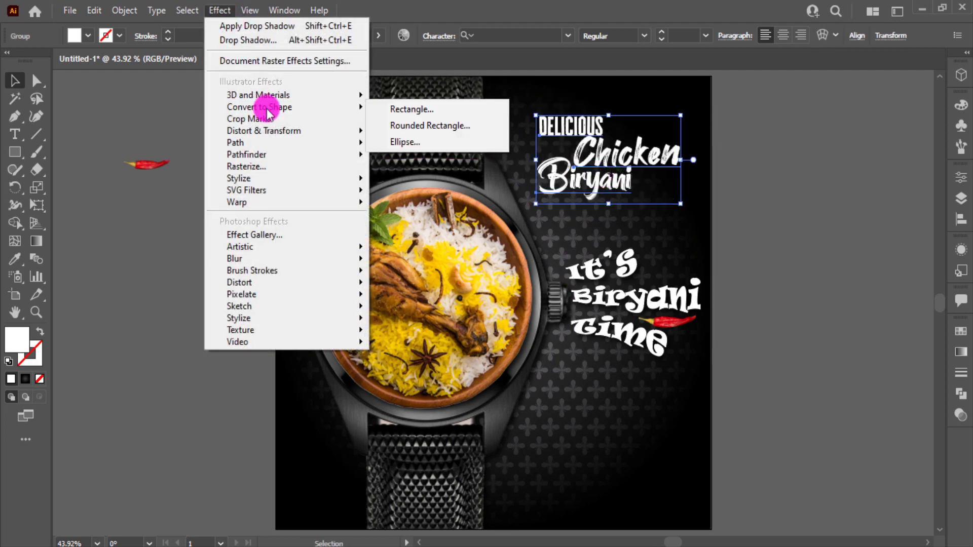
mouse_move(236, 202)
left_click(399, 205)
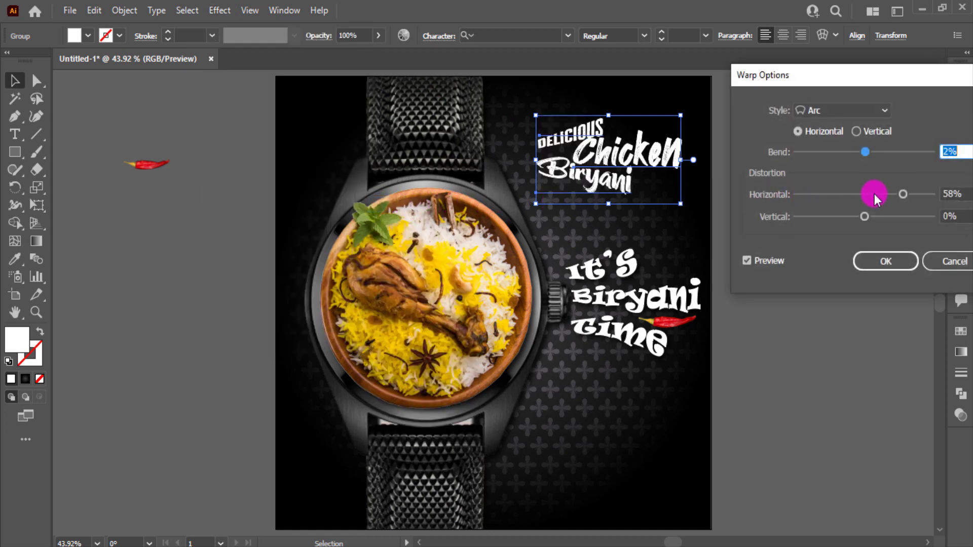
left_click_drag(874, 193, 865, 193)
left_click_drag(867, 153, 880, 151)
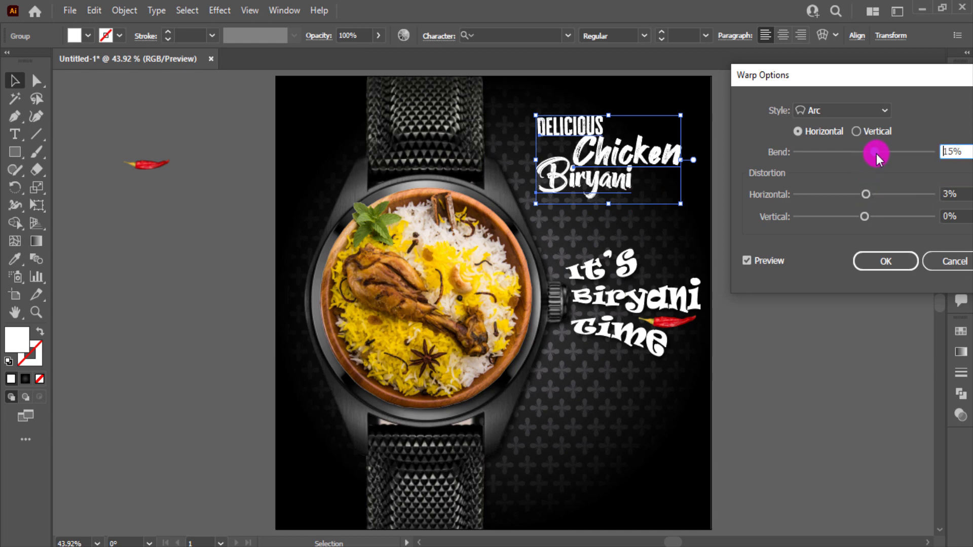
left_click(892, 266)
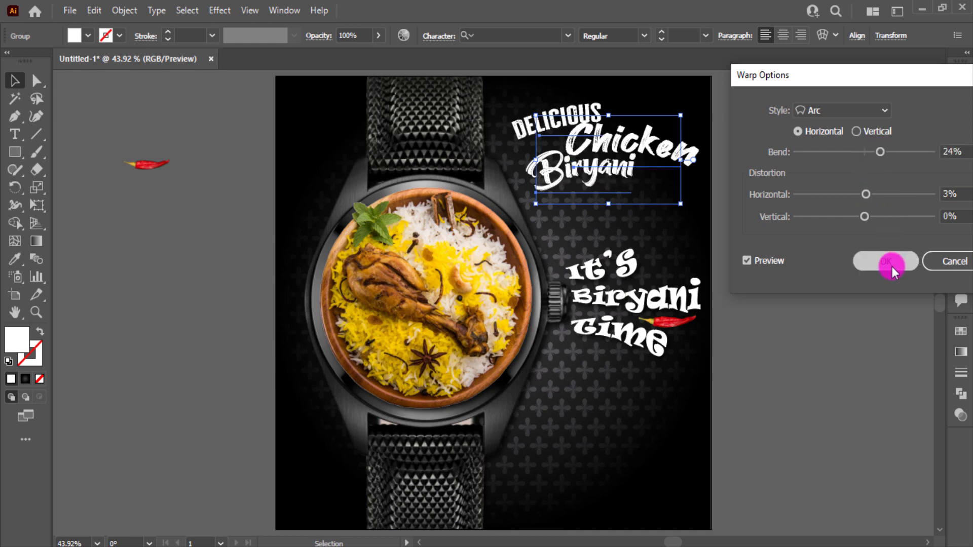
left_click(809, 251)
- Ungroup the arched headline, expand its warp, and ungroup it into separate words
right_click(604, 167)
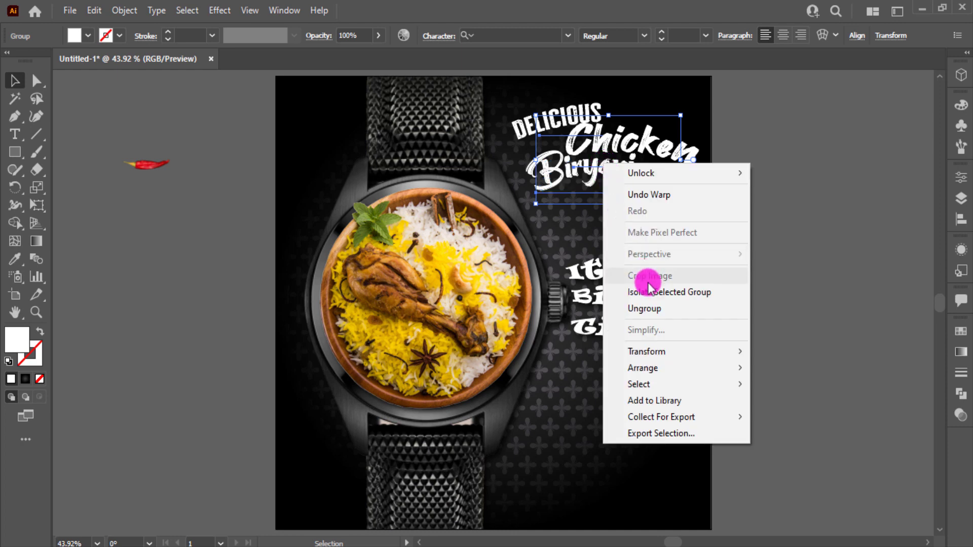
left_click(656, 307)
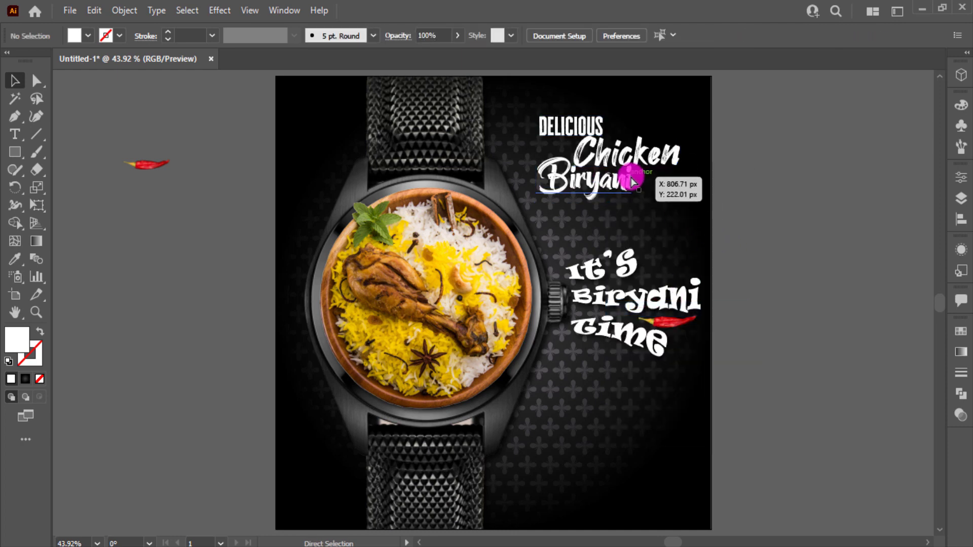
left_click_drag(632, 181, 709, 164)
left_click(133, 15)
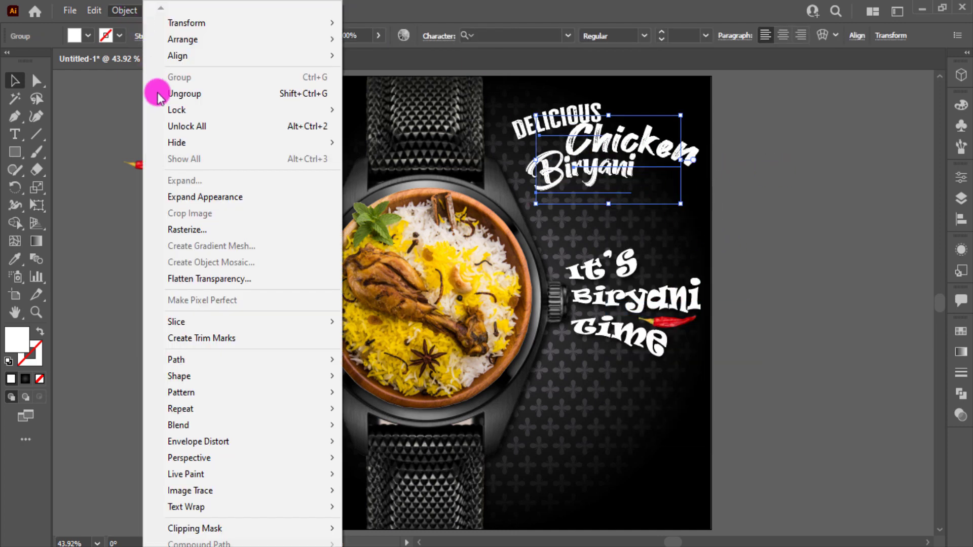
left_click(189, 191)
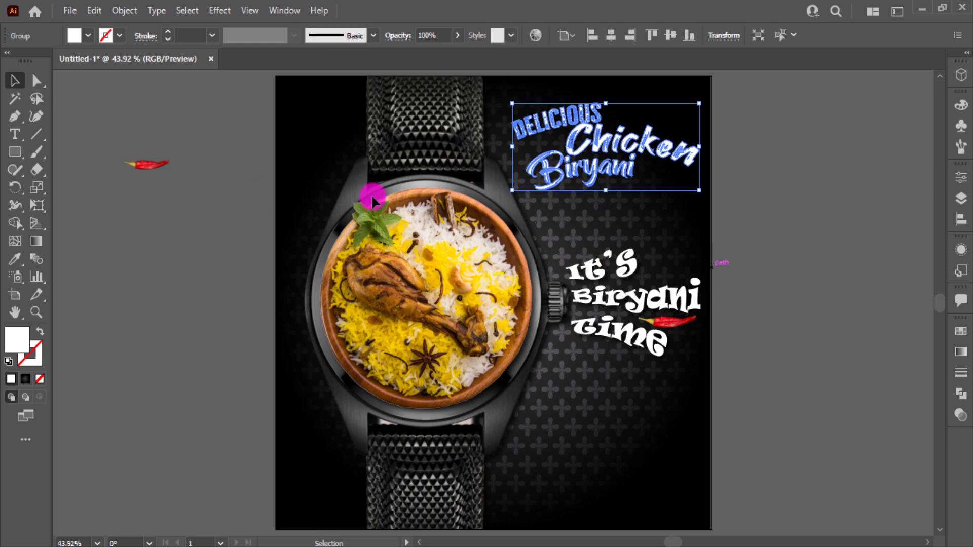
right_click(608, 174)
left_click(653, 318)
- Shift the Biryani word slightly to the left
left_click(579, 187)
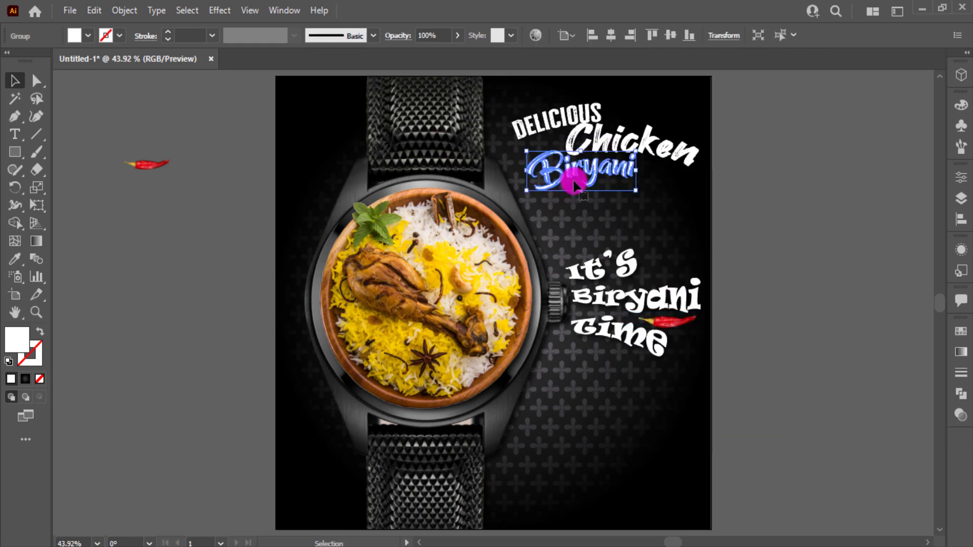
key("ctrl+shift+a")
scroll(587, 180, "up", 5)
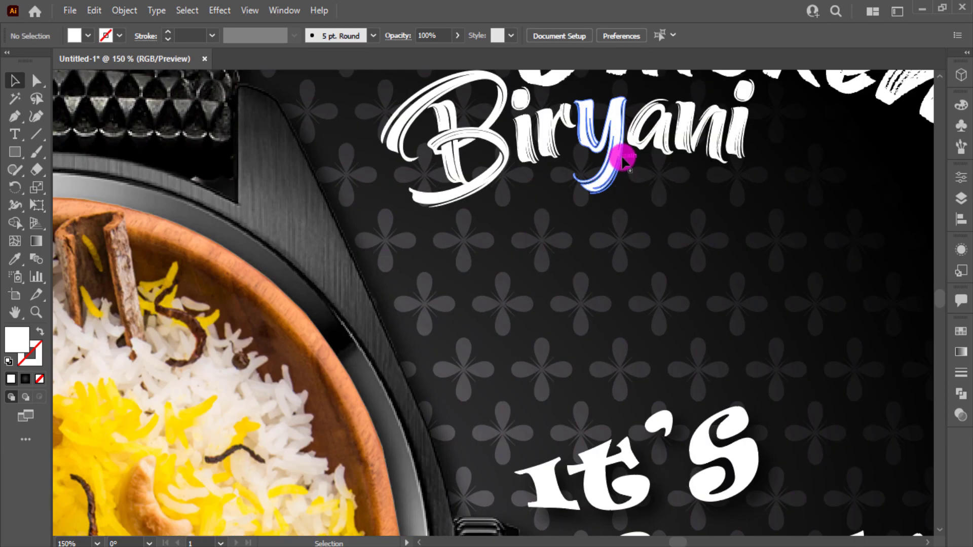
left_click(612, 184)
scroll(616, 198, "up", 2)
right_click(618, 205)
key("Escape")
left_click_drag(707, 215, 676, 205)
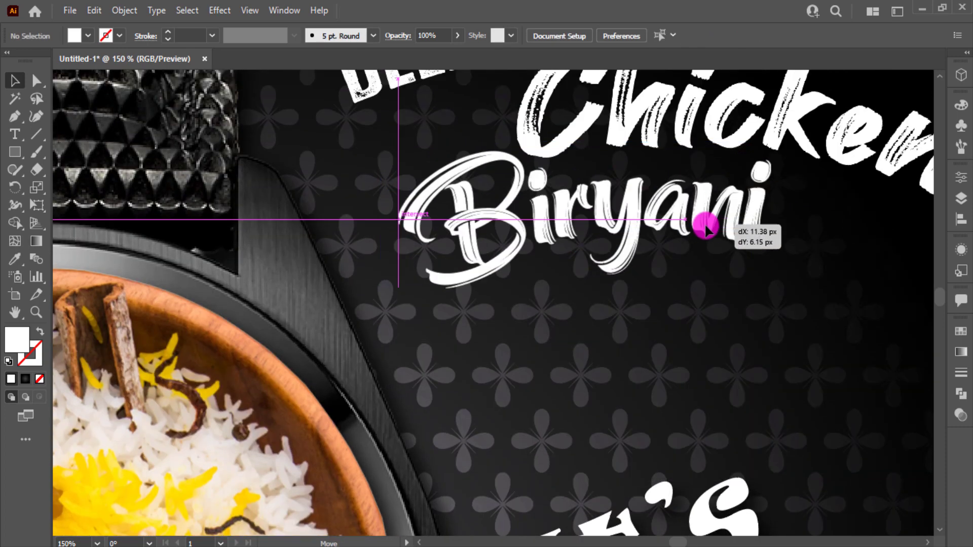
- Move DELICIOUS slightly right and resize it from its right side
scroll(614, 162, "up", 3)
scroll(615, 161, "up", 2)
mouse_move(604, 108)
left_mouse_down()
mouse_move(625, 104)
mouse_move(616, 102)
left_mouse_up()
key("ctrl+minus")
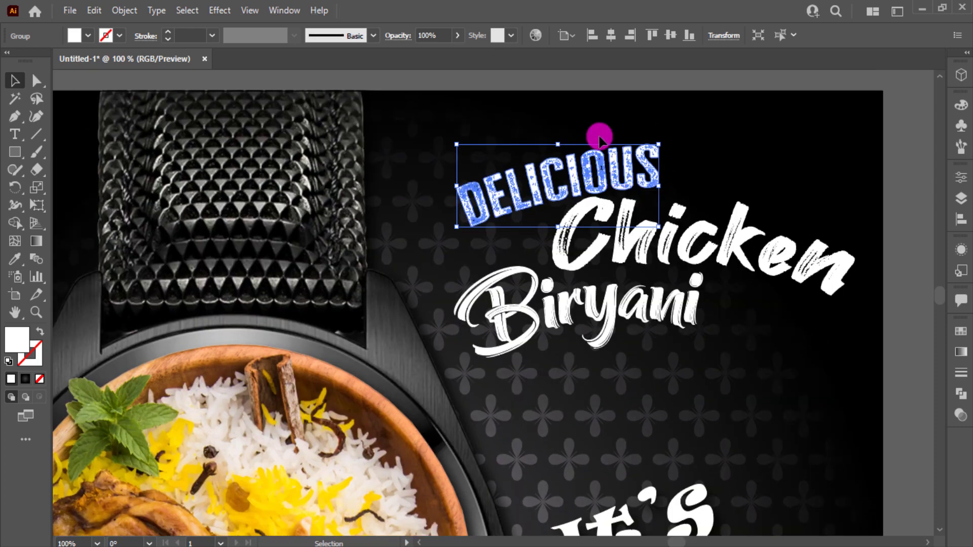
mouse_move(597, 135)
left_mouse_down()
mouse_move(598, 148)
mouse_move(619, 145)
left_mouse_up()
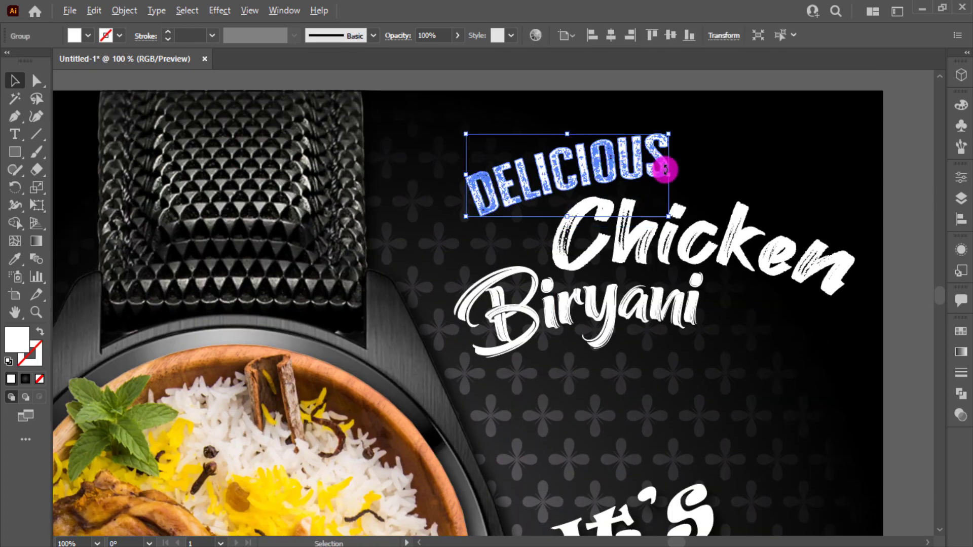
left_click_drag(667, 167, 660, 174)
- Nudge Chicken left, then enlarge the three-word headline and shift it slightly left
left_click(650, 251)
left_click_drag(650, 251, 643, 249)
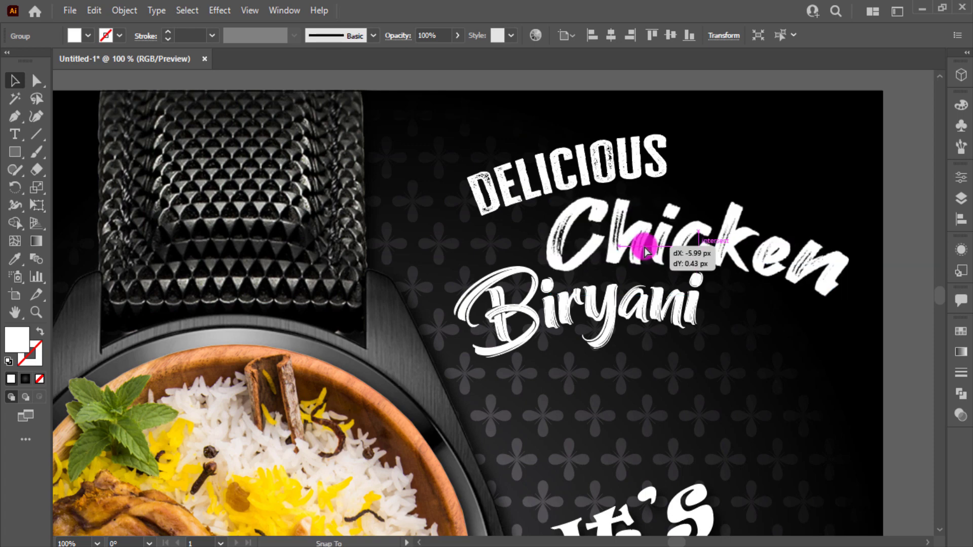
mouse_move(489, 122)
left_mouse_down()
mouse_move(662, 317)
mouse_move(676, 301)
left_mouse_up()
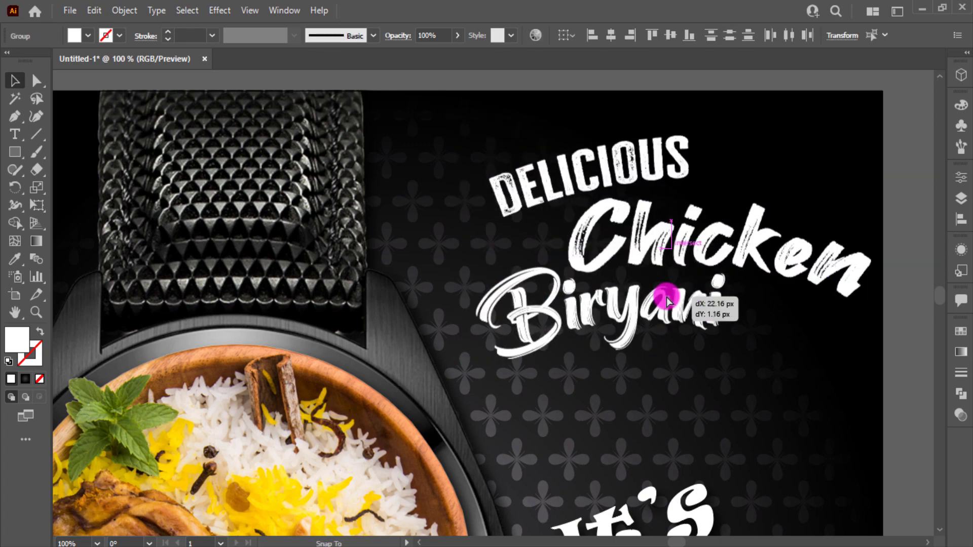
left_click_drag(863, 354, 874, 361)
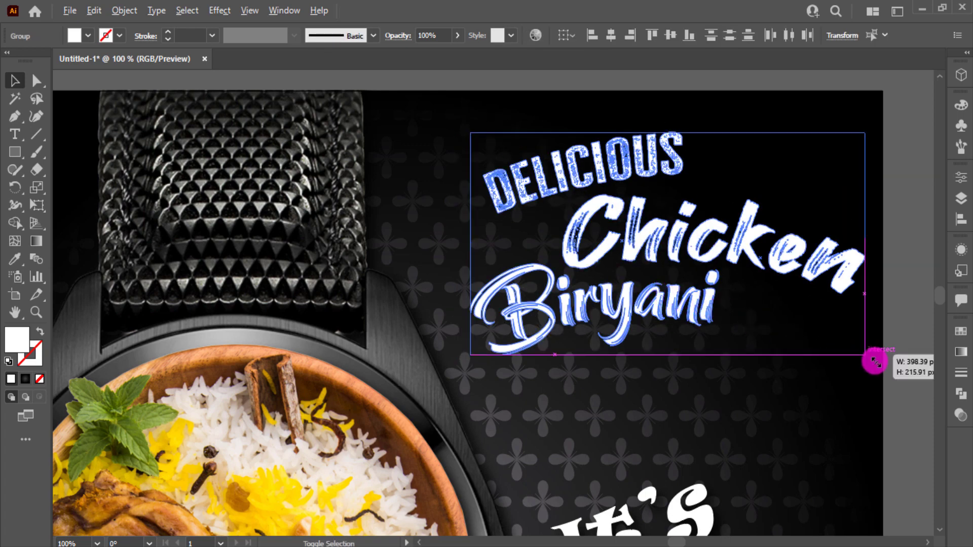
left_click_drag(731, 260, 718, 257)
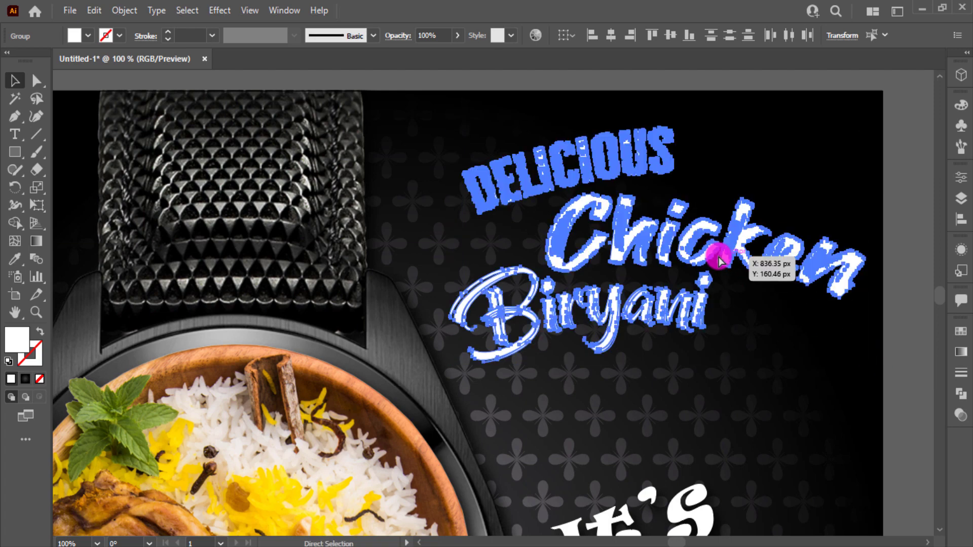
left_click(860, 148)
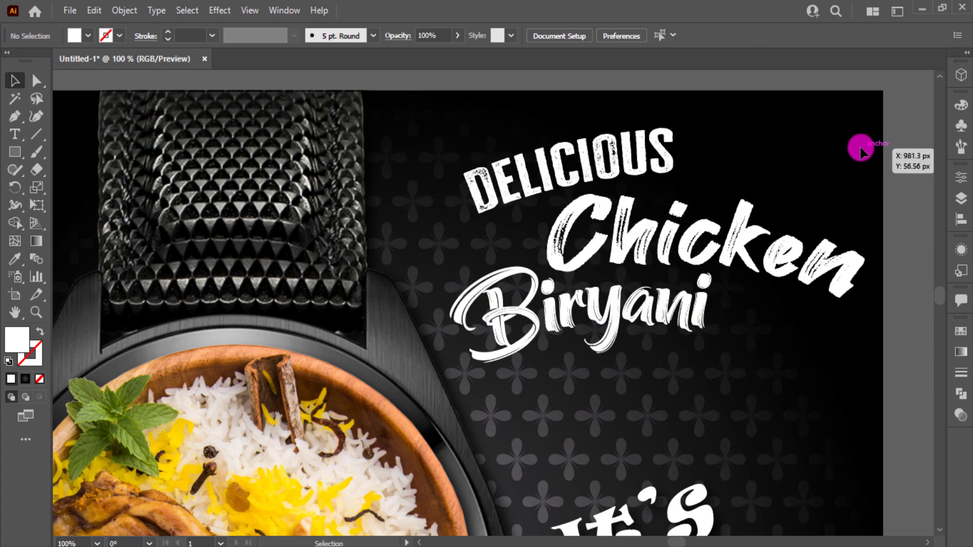
left_click_drag(804, 148, 710, 131)
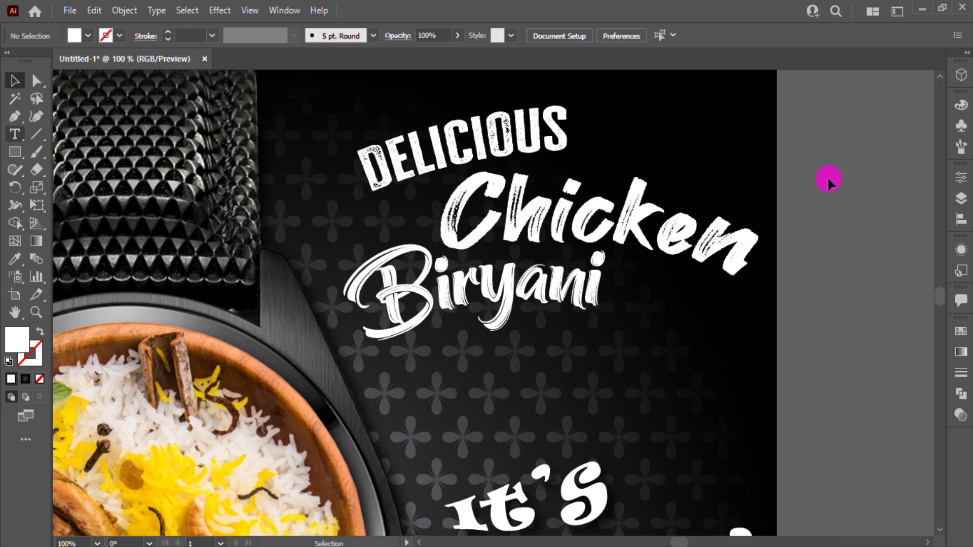
- Add two brushes from the Image Brush grunge library to the document brushes
left_click(962, 151)
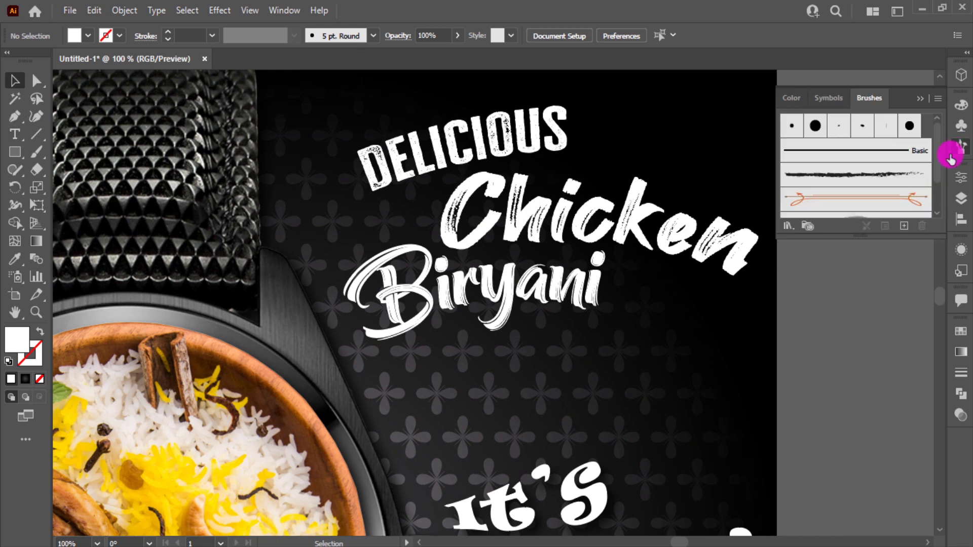
left_click(788, 228)
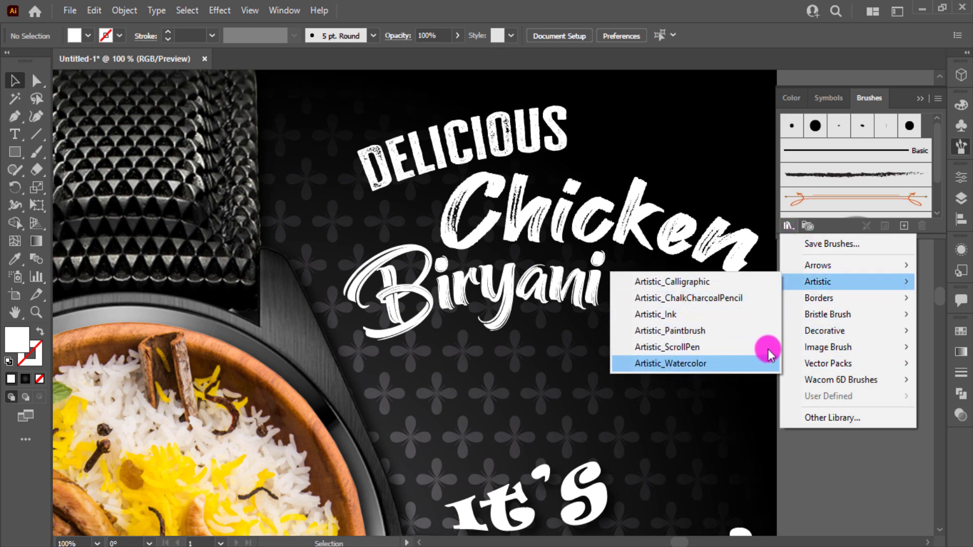
mouse_move(827, 347)
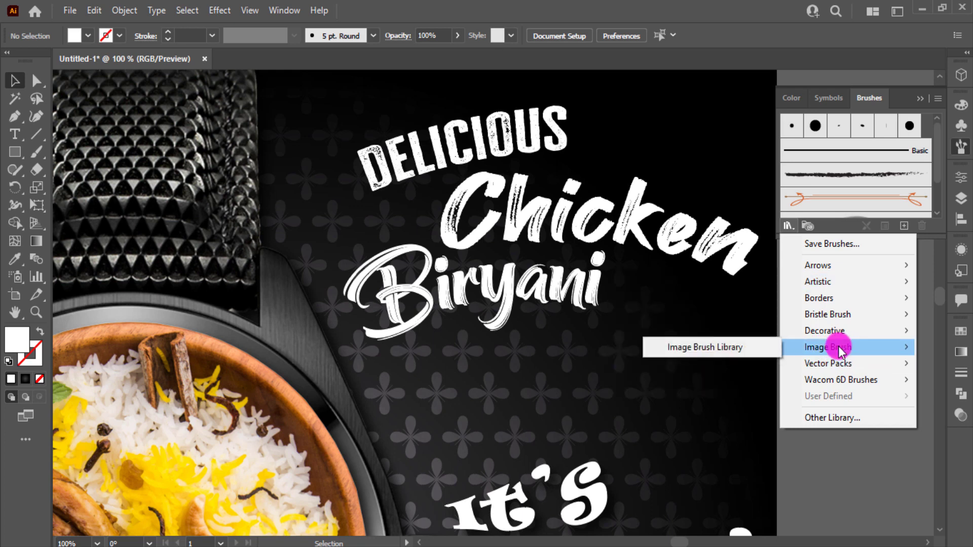
left_click(752, 349)
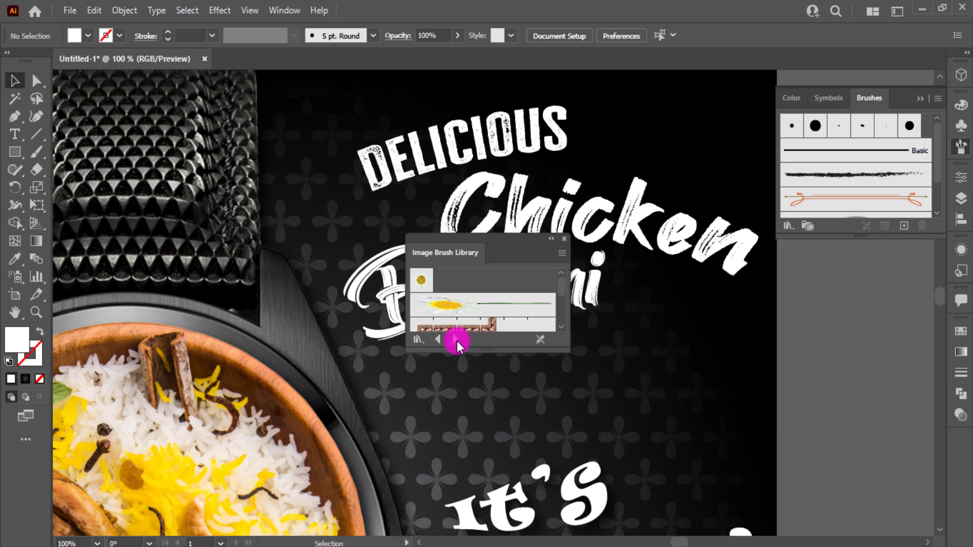
left_click(455, 339)
left_click_drag(488, 347, 488, 426)
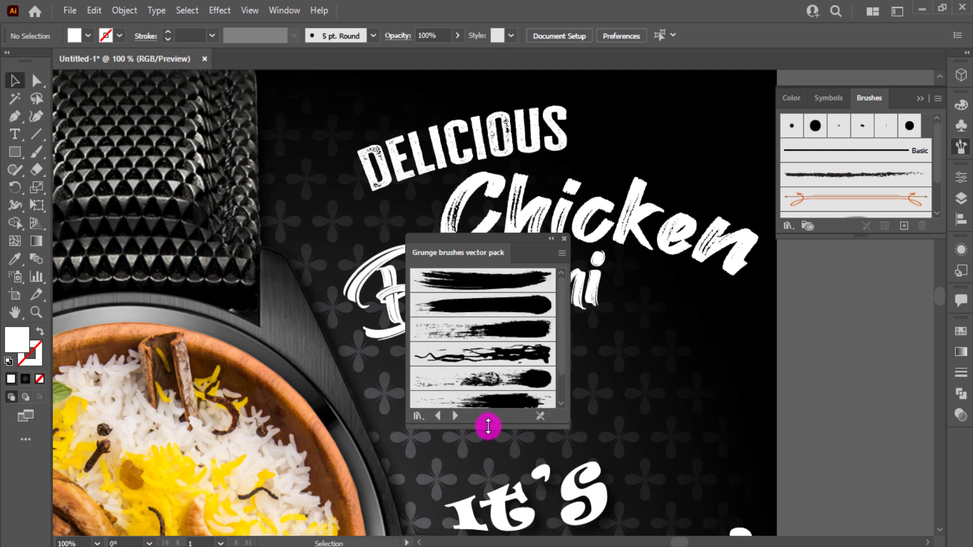
left_click(509, 280)
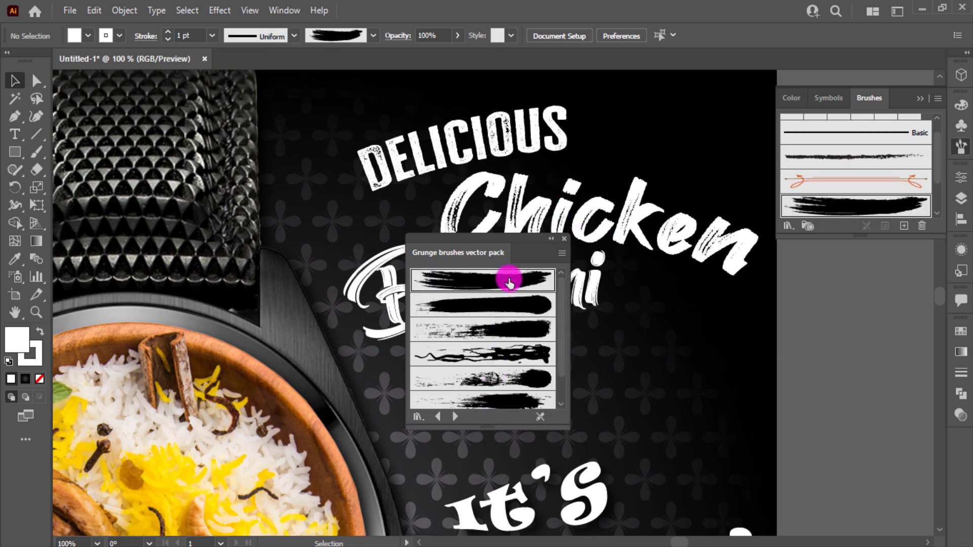
scroll(508, 278, "down", 1)
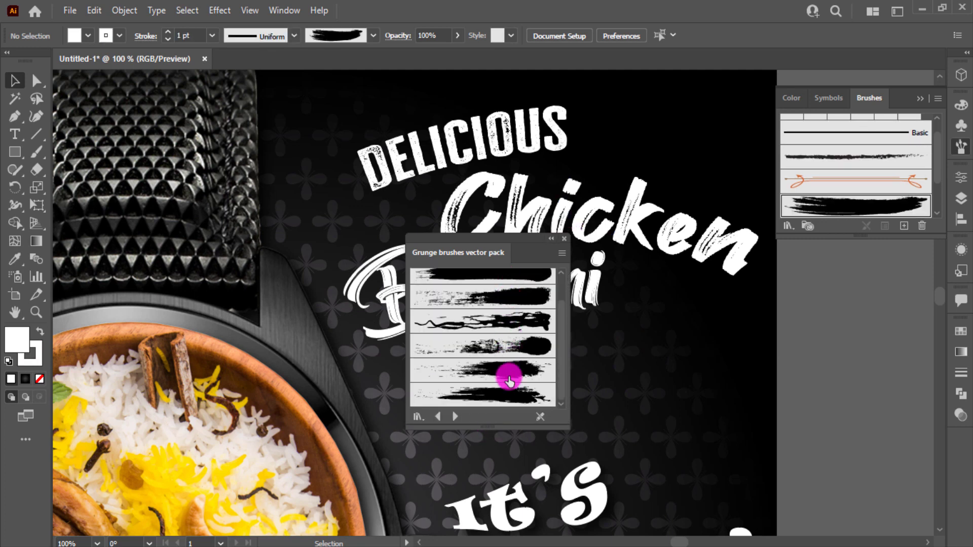
left_click(509, 397)
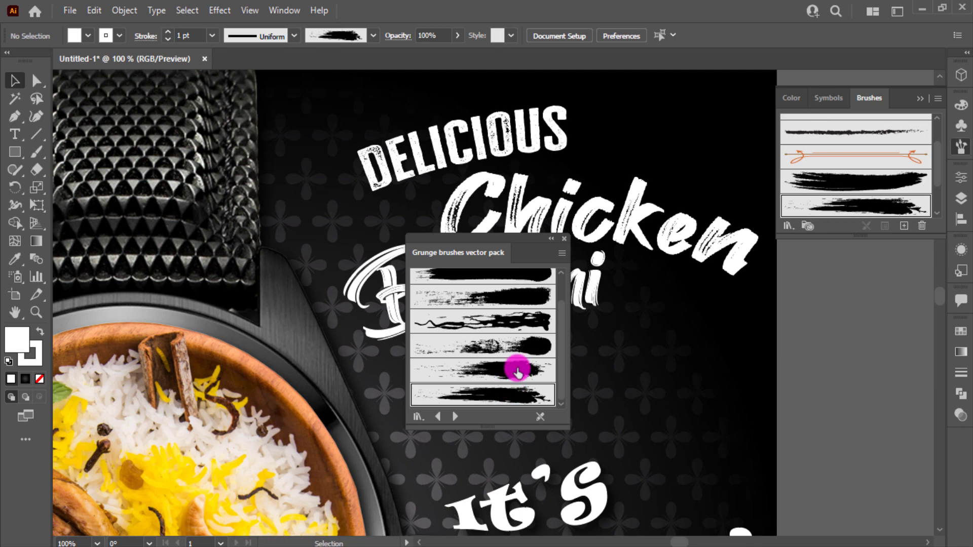
left_click(562, 246)
- Draw a line beside the poster, apply the third grunge brush, and expand its appearance
left_click(35, 135)
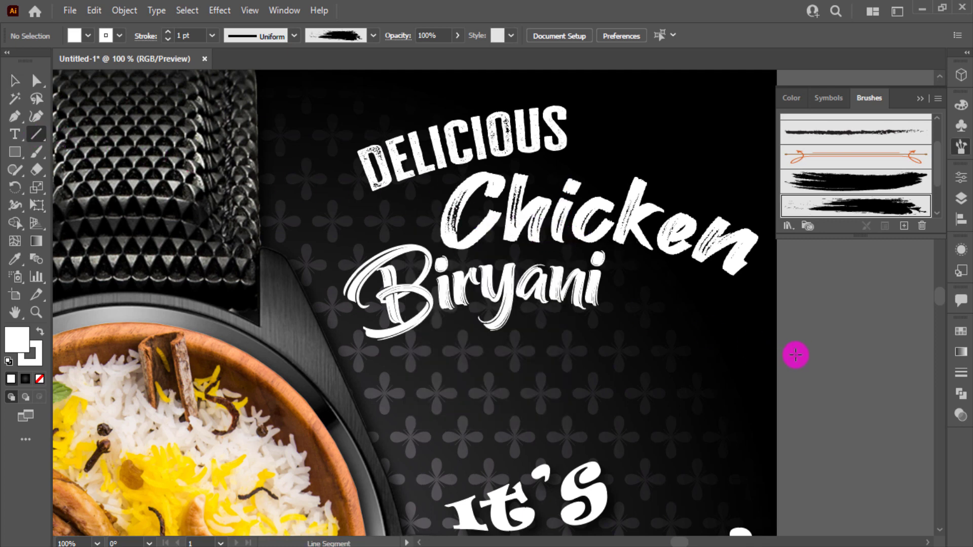
left_click_drag(789, 355, 822, 354)
left_click(864, 180)
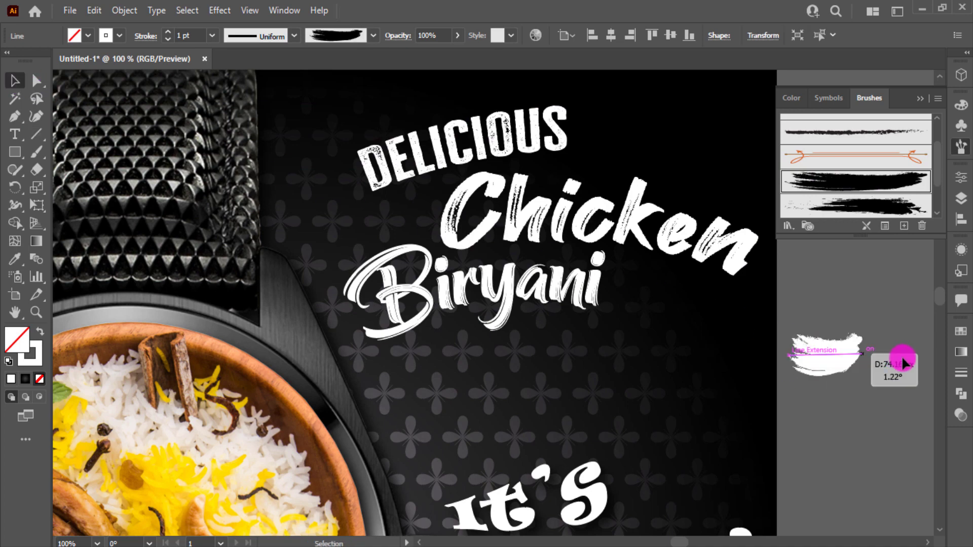
left_click_drag(822, 356, 923, 358)
left_click(124, 10)
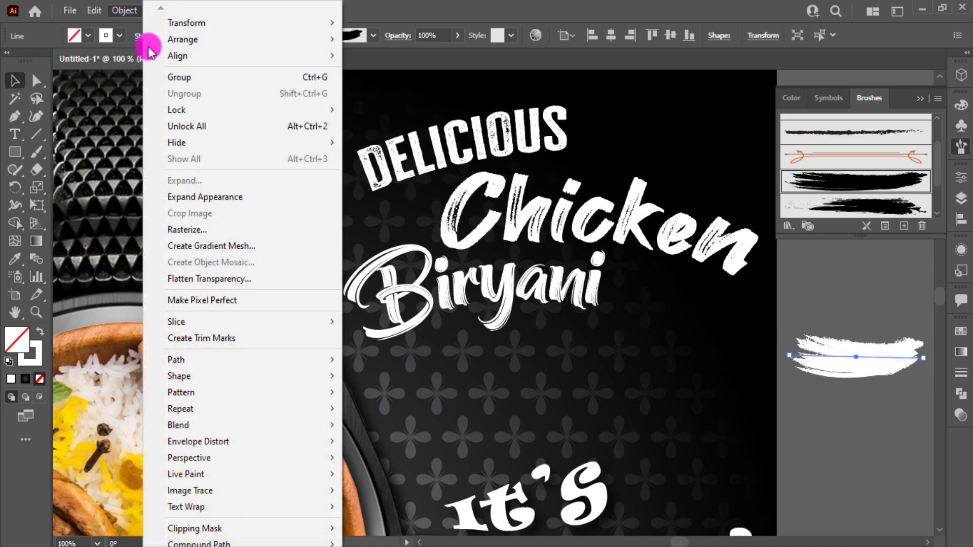
left_click(200, 191)
- Rotate the expanded stroke half a turn and give it a yellow outline
left_click_drag(679, 427, 462, 391)
left_click_drag(639, 338, 744, 328)
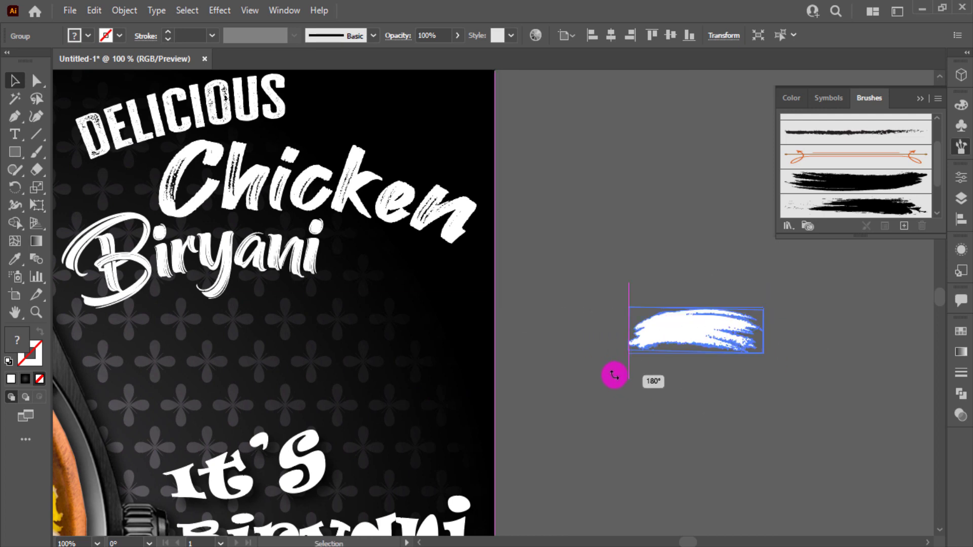
left_click(88, 35)
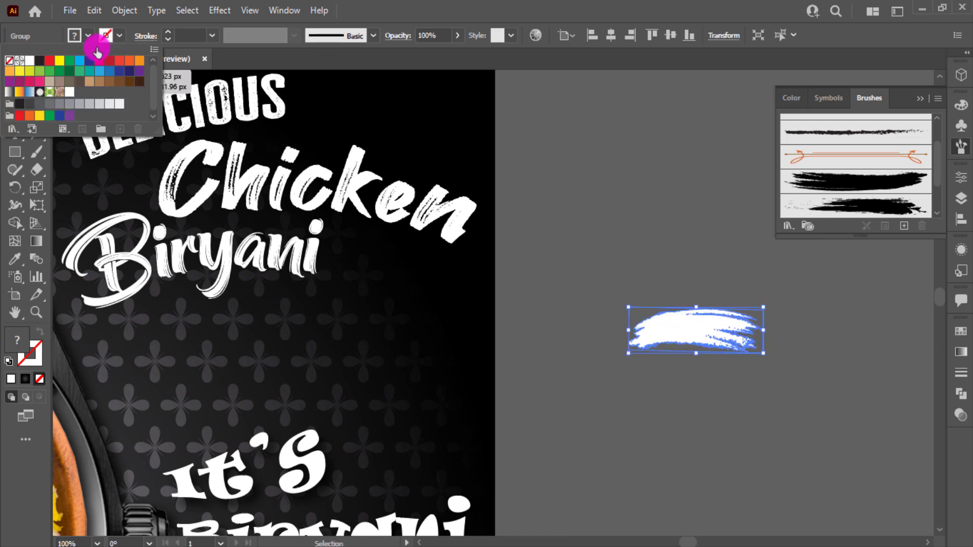
left_click(59, 66)
left_click(59, 61)
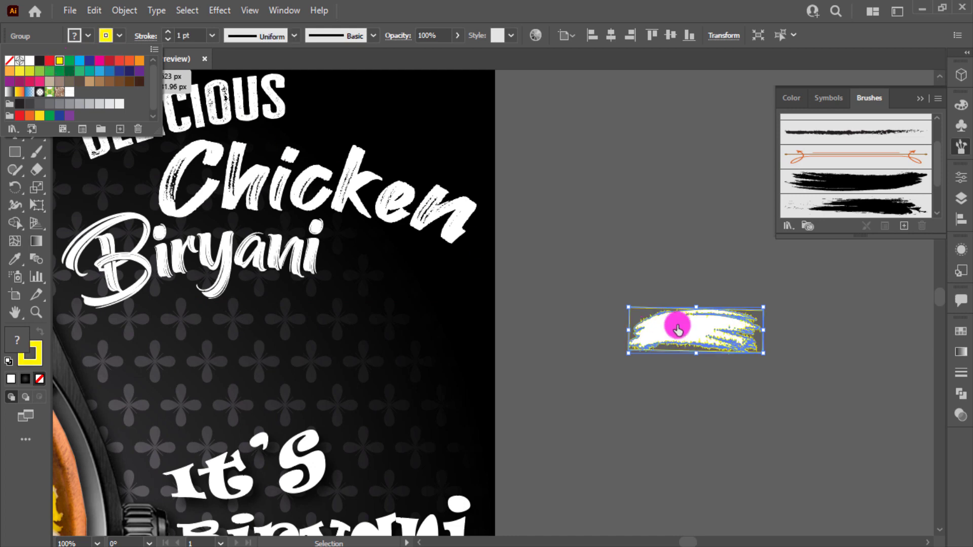
left_click(655, 299)
- Fill the brush-stroke shape white and ungroup it
left_click(653, 327)
left_click(83, 36)
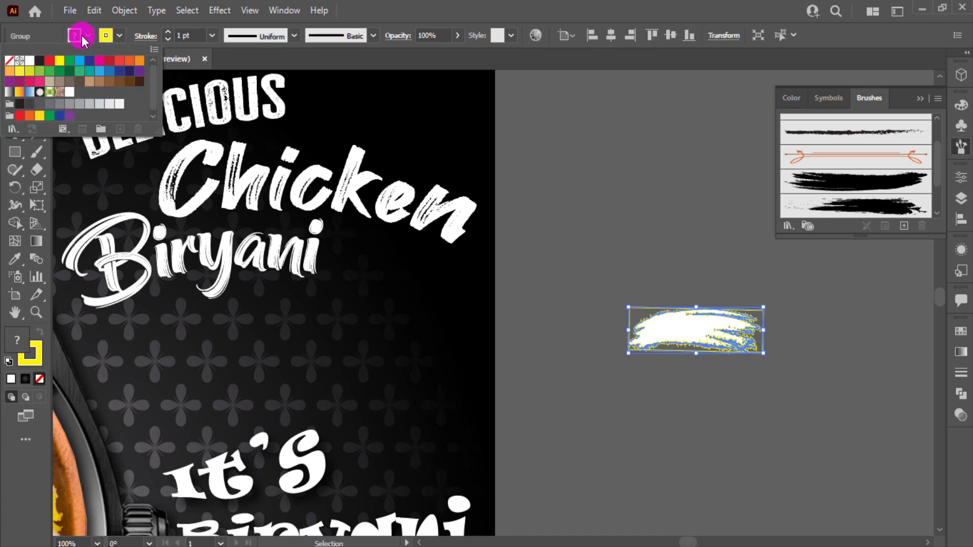
left_click(29, 65)
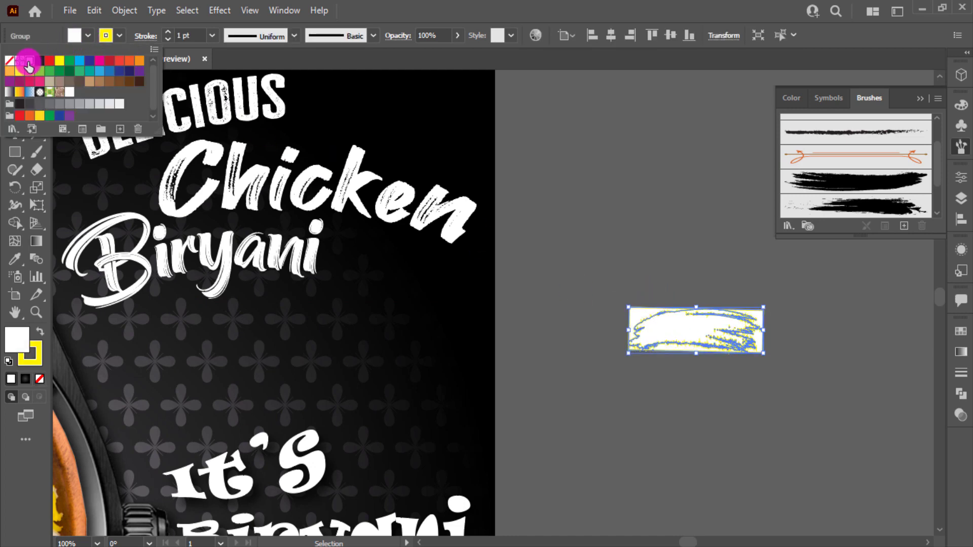
left_click(687, 352)
right_click(681, 336)
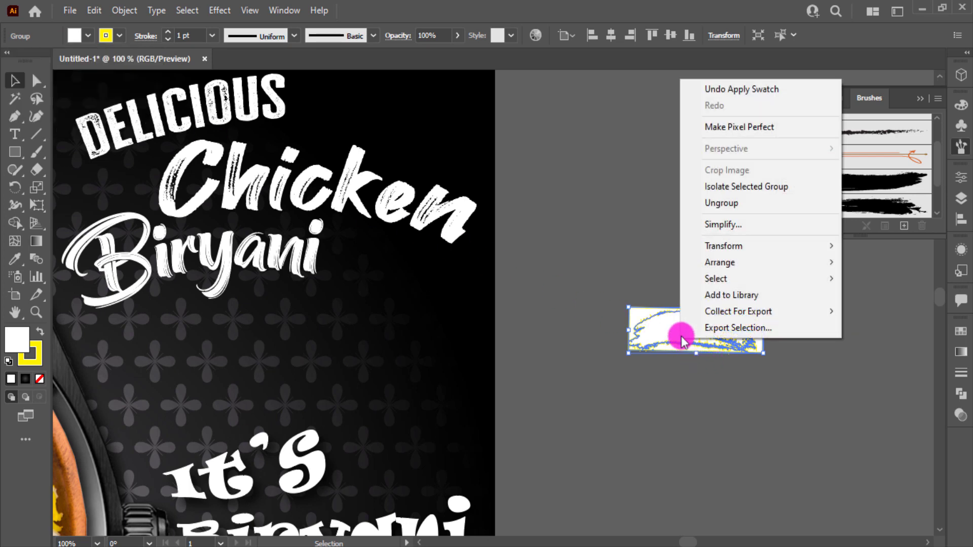
left_click(685, 203)
- Separate one brush-stroke piece and make it orange with no outline
left_click(658, 281)
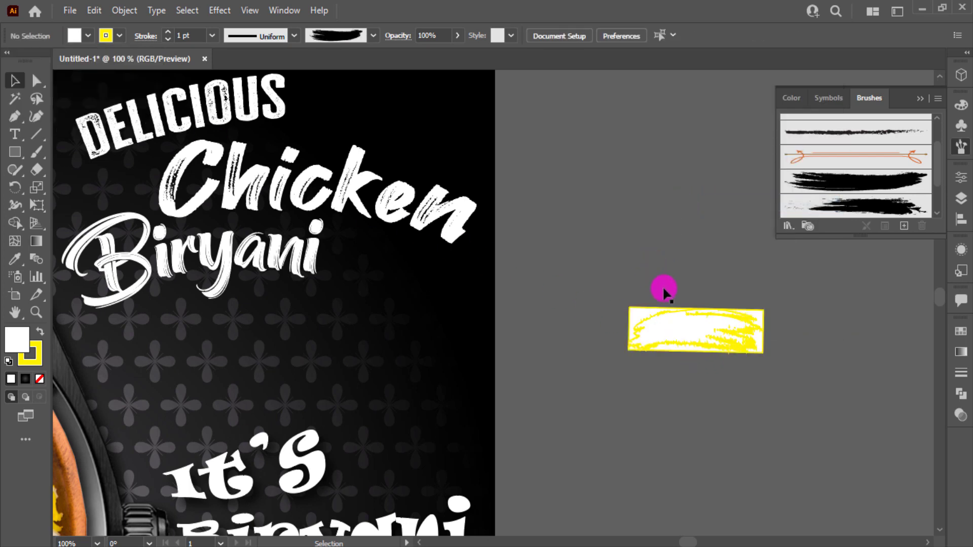
left_click_drag(677, 327, 675, 409)
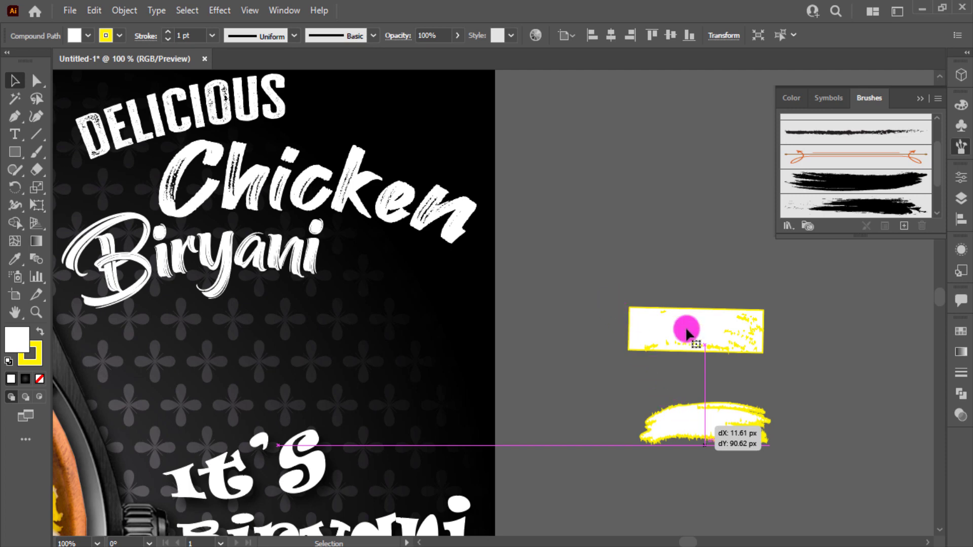
left_click(804, 350)
left_click(691, 422)
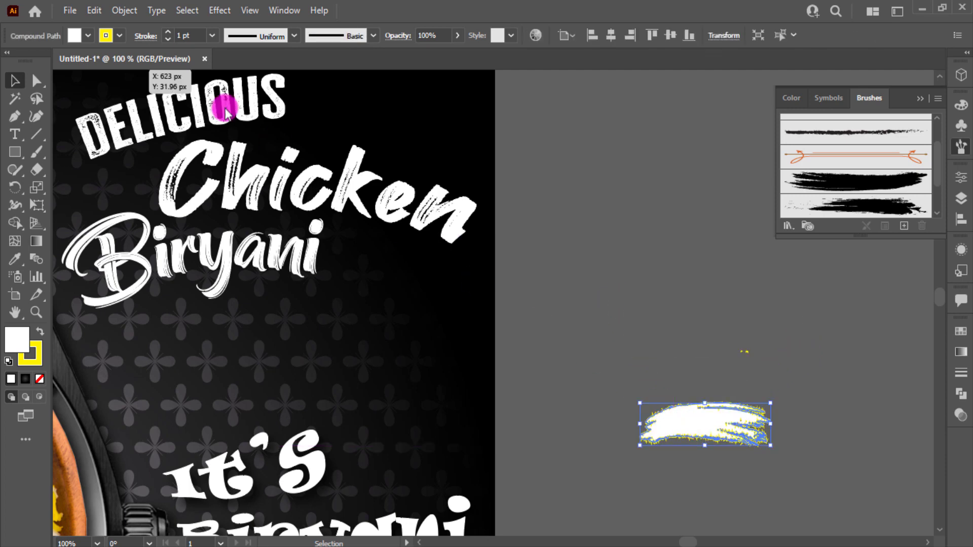
left_click(120, 35)
left_click(8, 61)
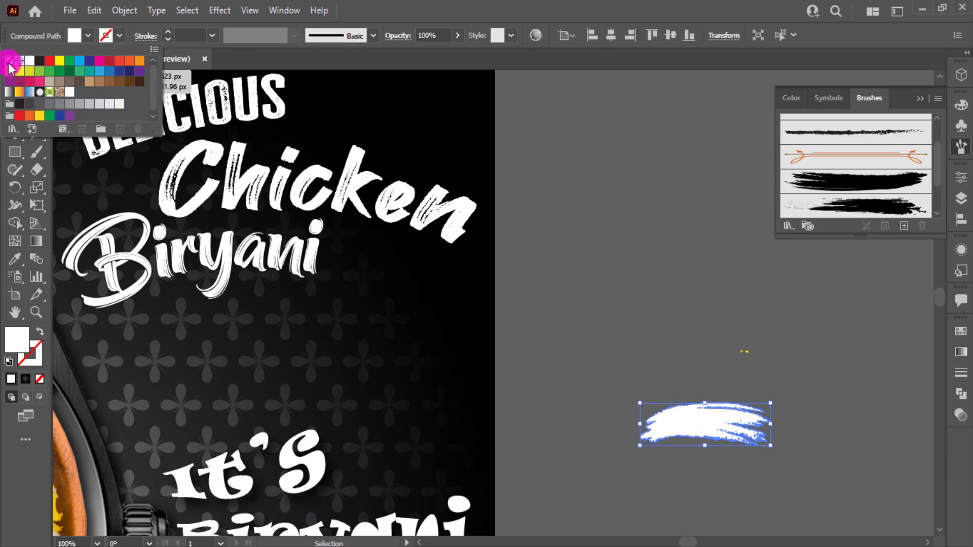
left_click(87, 38)
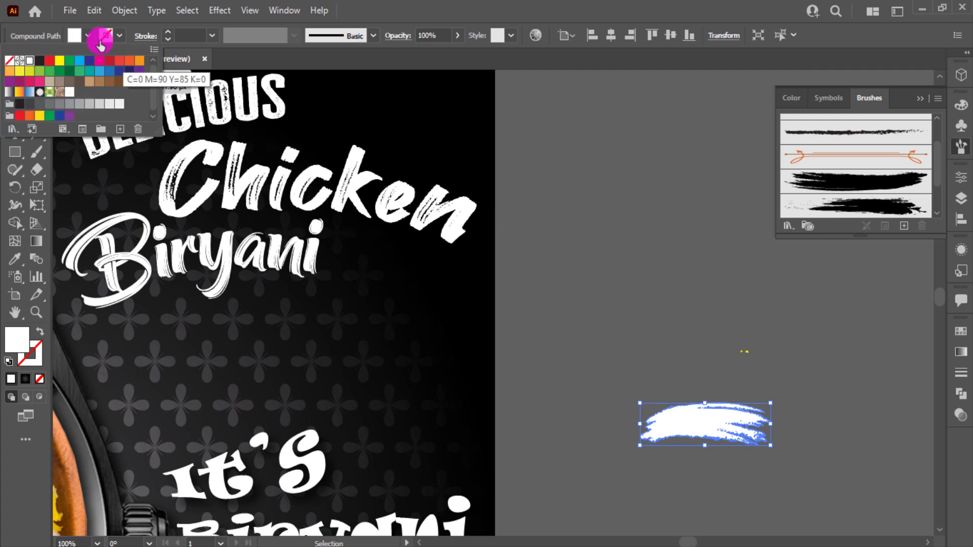
left_click(139, 60)
- Move the orange stroke onto DELICIOUS, scale it, and send it behind the text
scroll(663, 458, "down", 1)
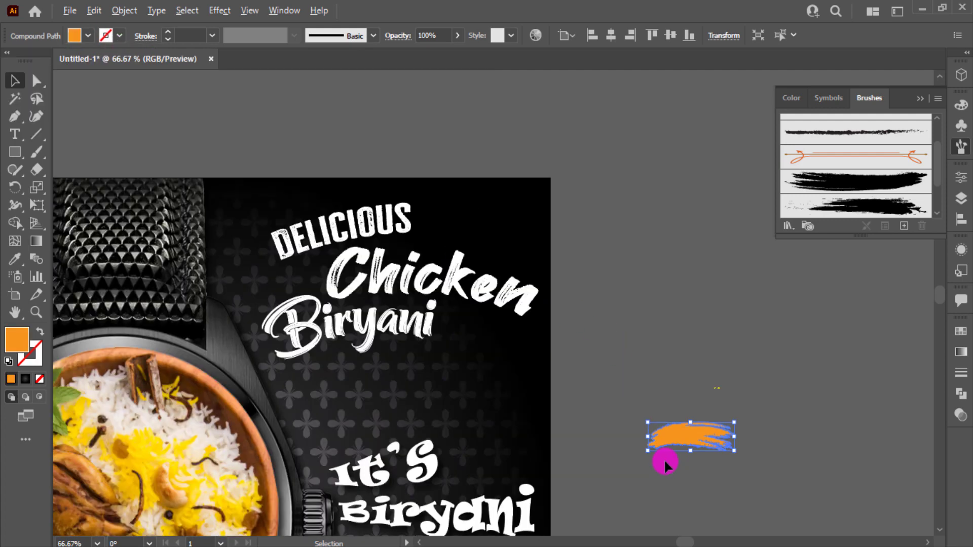
mouse_move(683, 427)
left_mouse_down()
mouse_move(323, 217)
mouse_move(356, 213)
left_mouse_up()
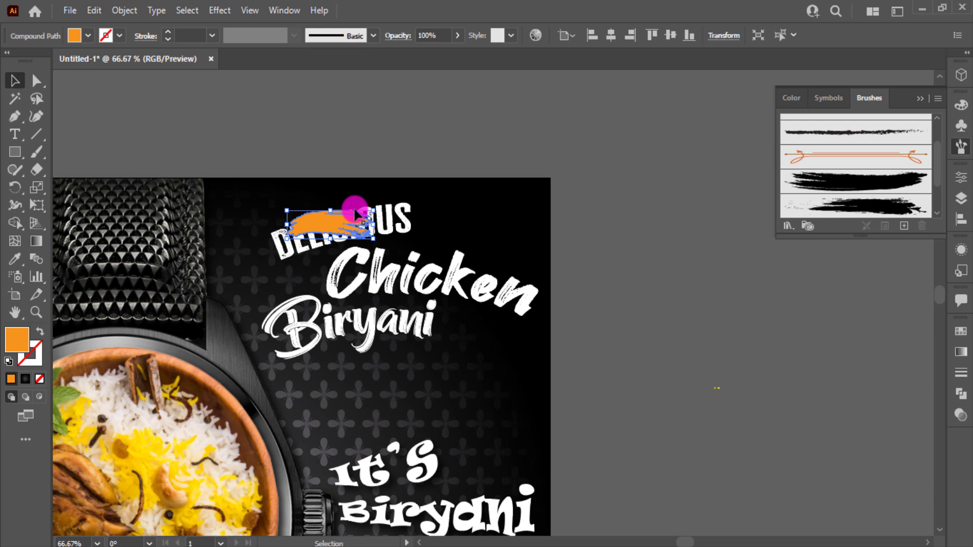
scroll(355, 213, "down", 2)
left_click_drag(373, 185, 420, 215)
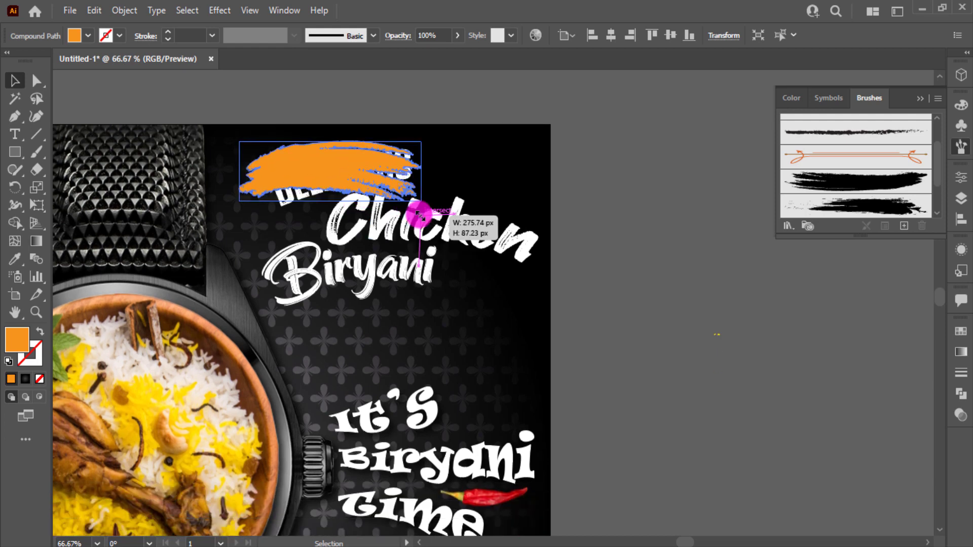
key("ctrl")
key("ctrl+bracketleft")
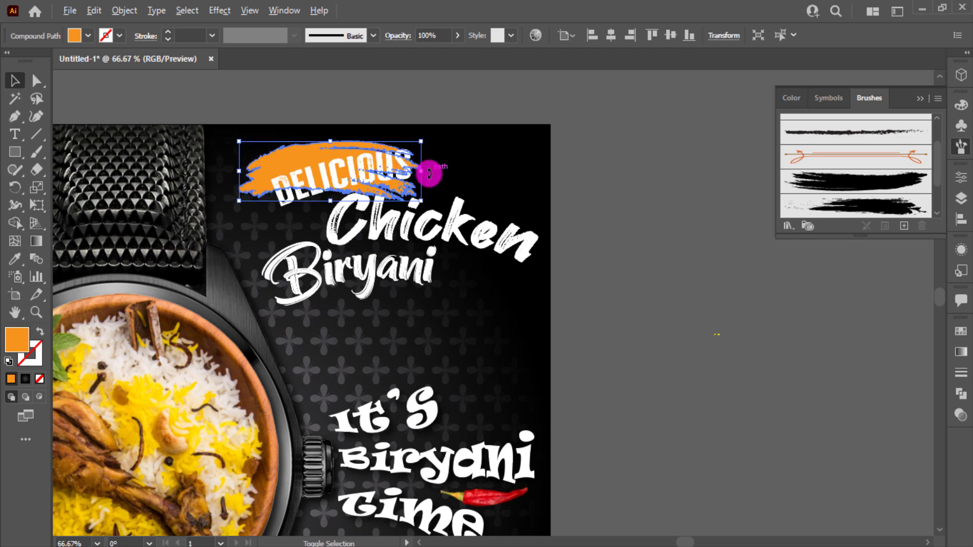
- Tilt the orange stroke behind DELICIOUS, trial it behind Biryani, then undo that trial
left_click_drag(429, 158, 410, 115)
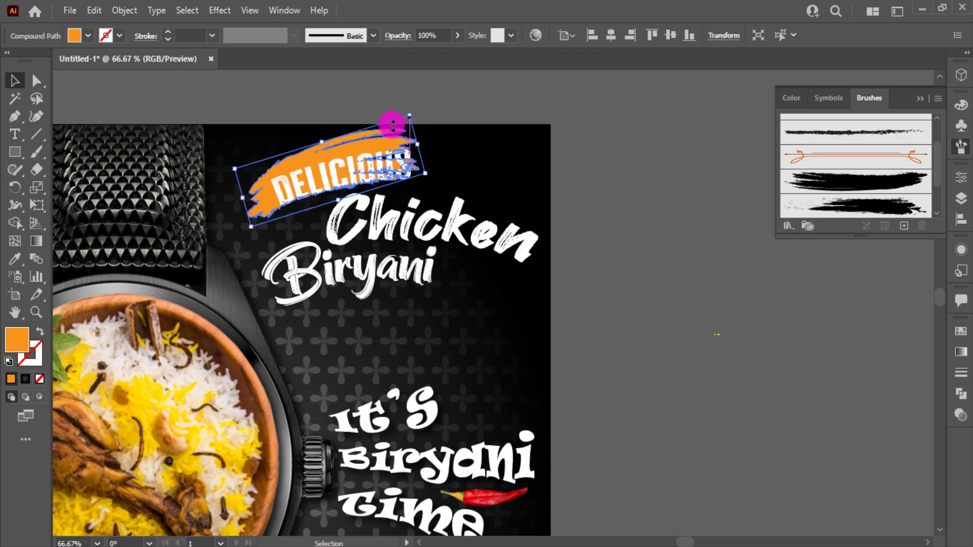
left_click_drag(311, 160, 327, 258)
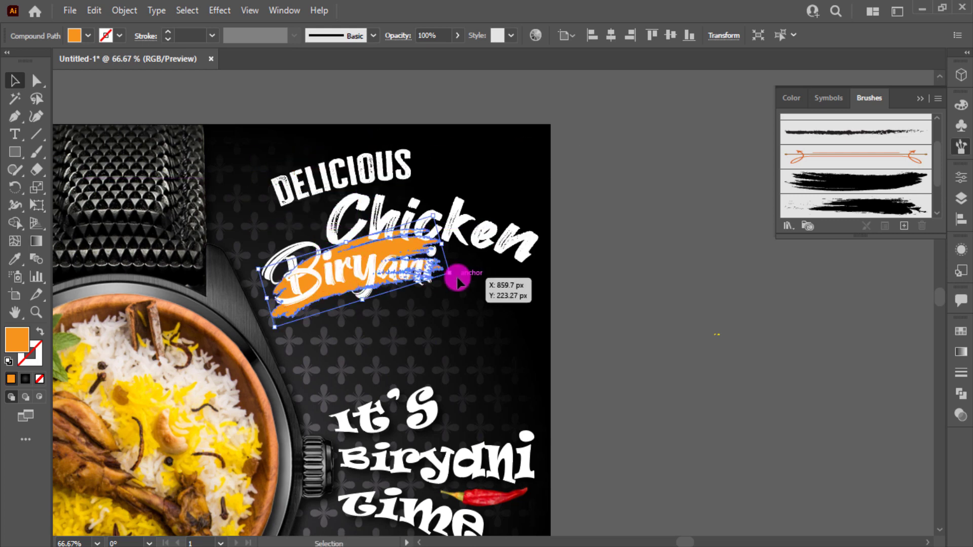
mouse_move(451, 274)
left_mouse_down()
mouse_move(451, 304)
mouse_move(462, 311)
left_mouse_up()
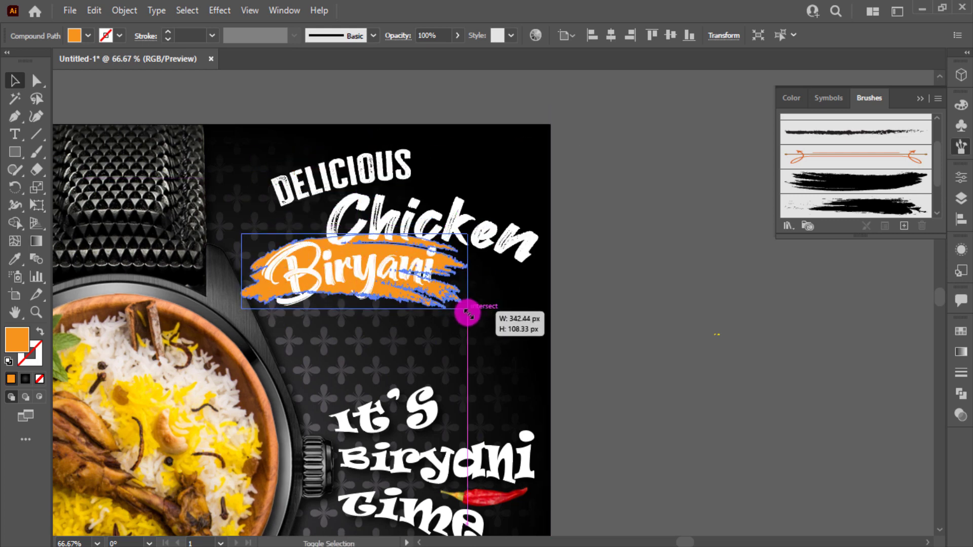
left_click(492, 135)
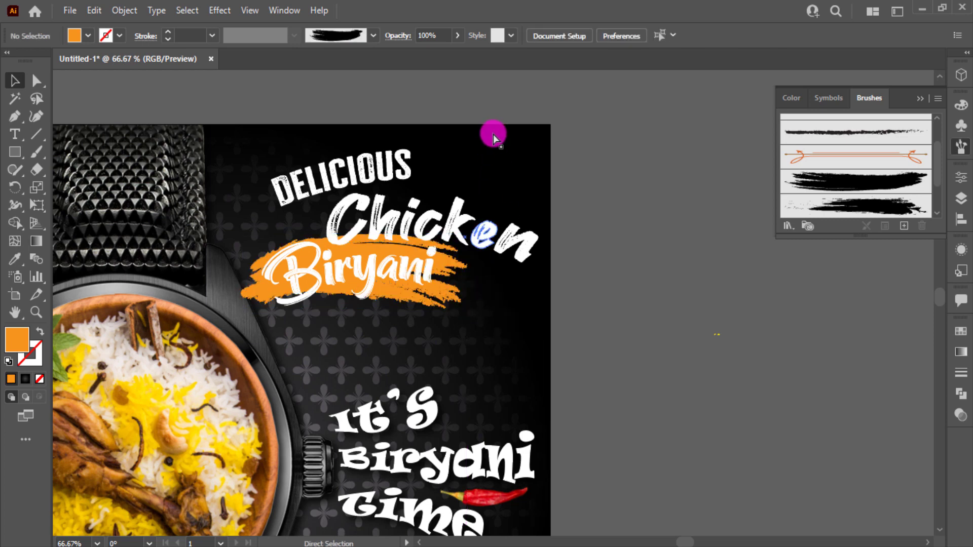
key("ctrl+z")
key("ctrl+z")
key("ctrl+z")
key("ctrl+z")
key("ctrl+z")
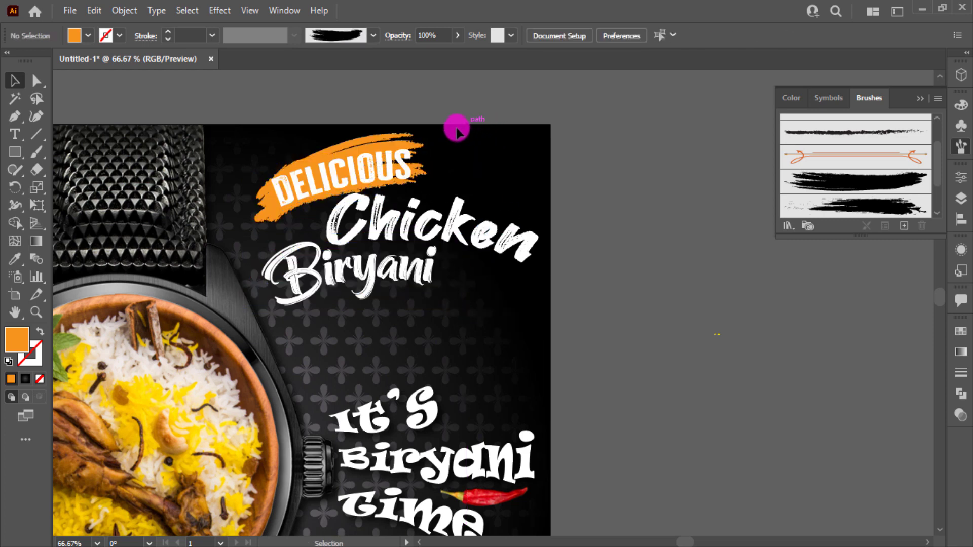
- Recolour the brush stroke with a colour sampled from the bowl using the Eyedropper
left_click(90, 36)
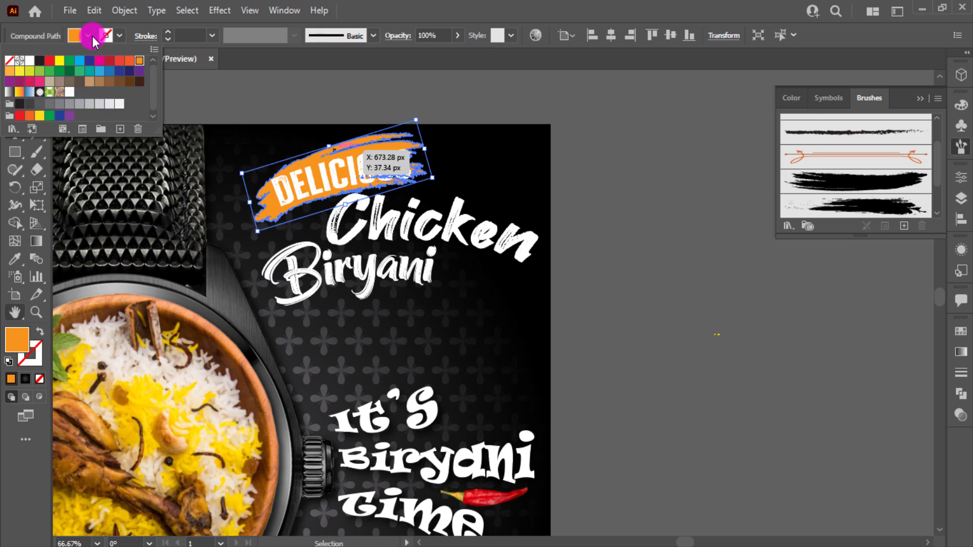
left_click(302, 166)
key("i")
left_click(213, 328)
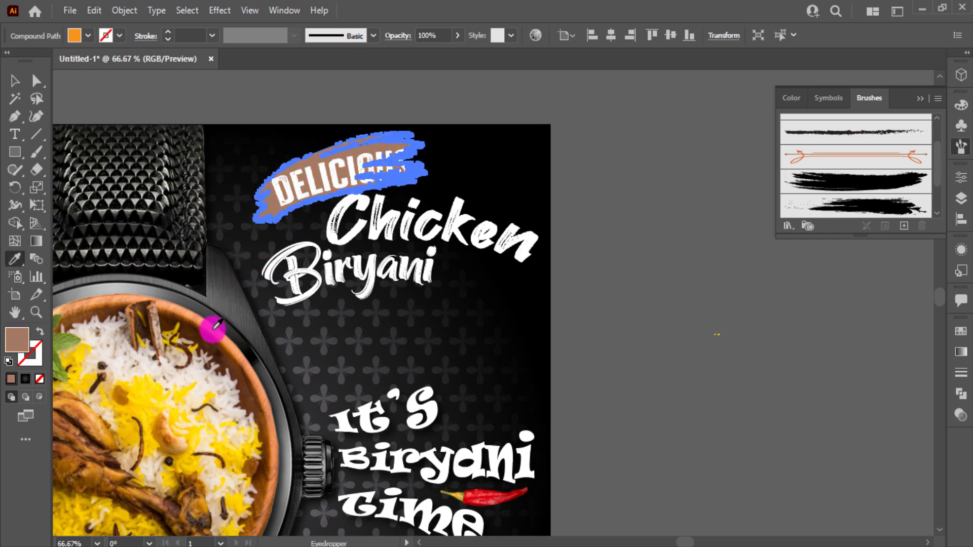
key("ctrl+minus")
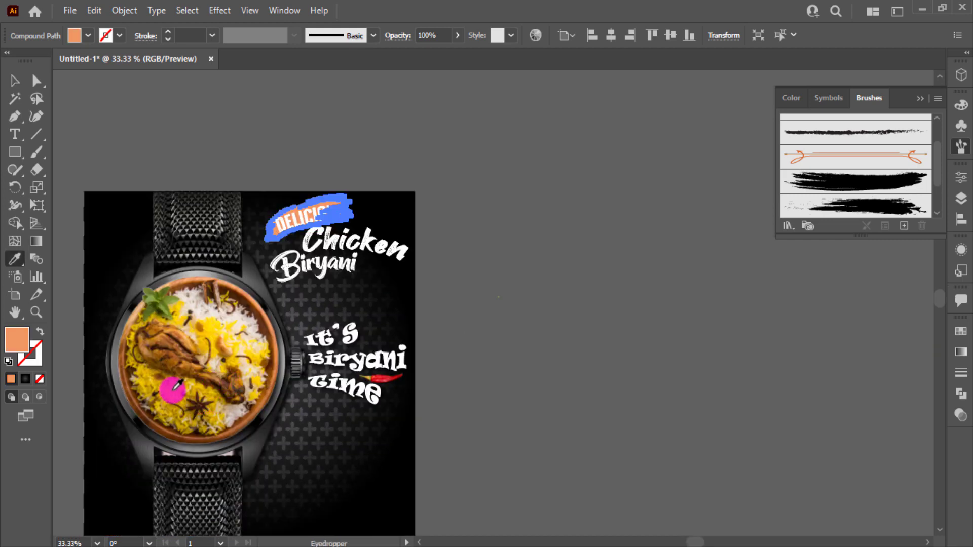
key("v")
left_click(439, 358)
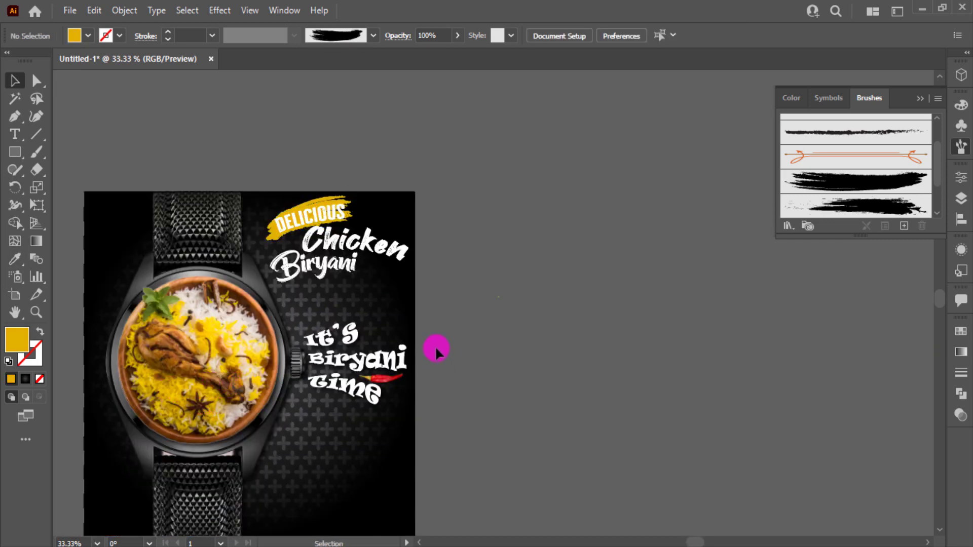
- Resize the gold stroke from its top and nudge it into place behind DELICIOUS
scroll(284, 225, "up", 5)
left_click(384, 129)
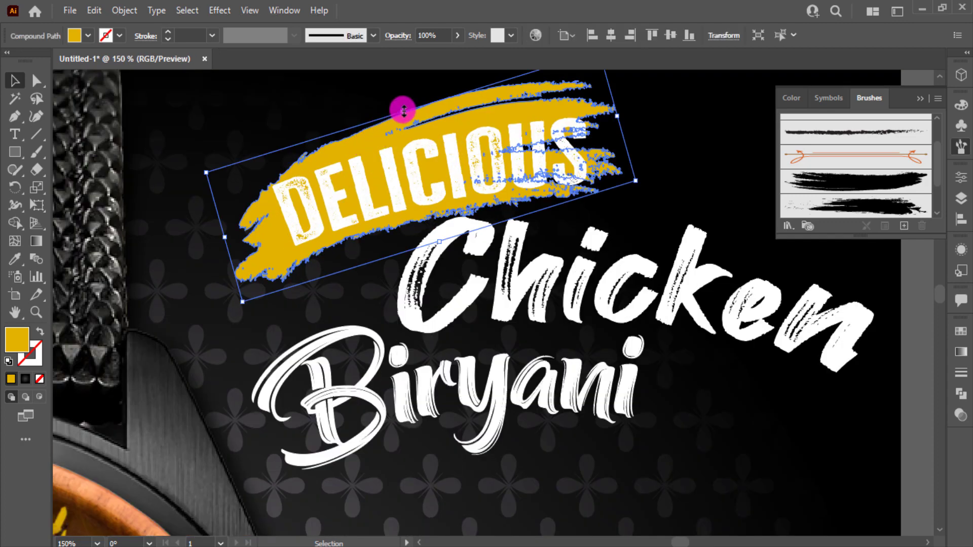
left_click_drag(404, 111, 405, 123)
left_click_drag(402, 218, 406, 210)
- Select DELICIOUS, Chicken and Biryani together
left_click(408, 191)
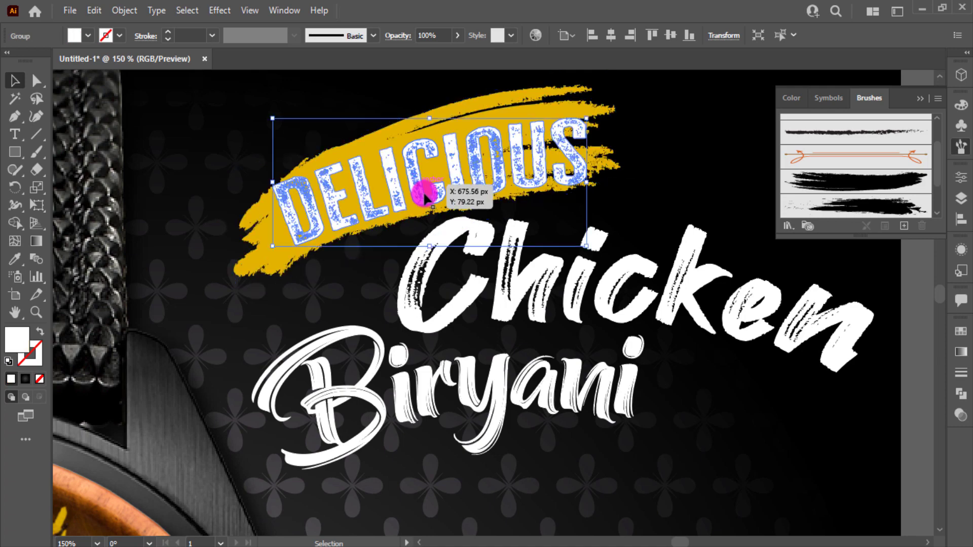
left_click(467, 289, "shift")
left_click(434, 374, "shift")
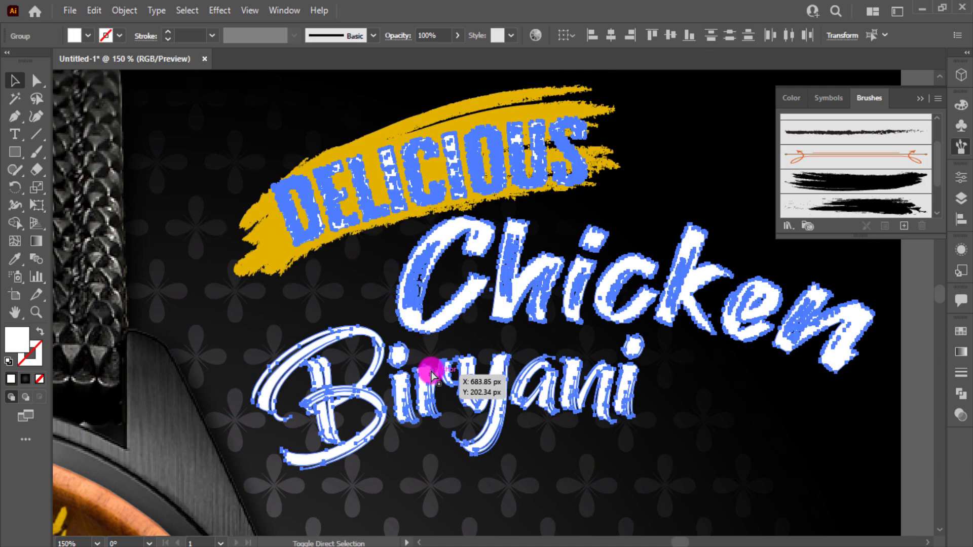
left_click_drag(432, 375, 428, 370)
- Apply a default Drop Shadow to the headline words, close the Brushes panel, and fit the poster in view
left_click(202, 11)
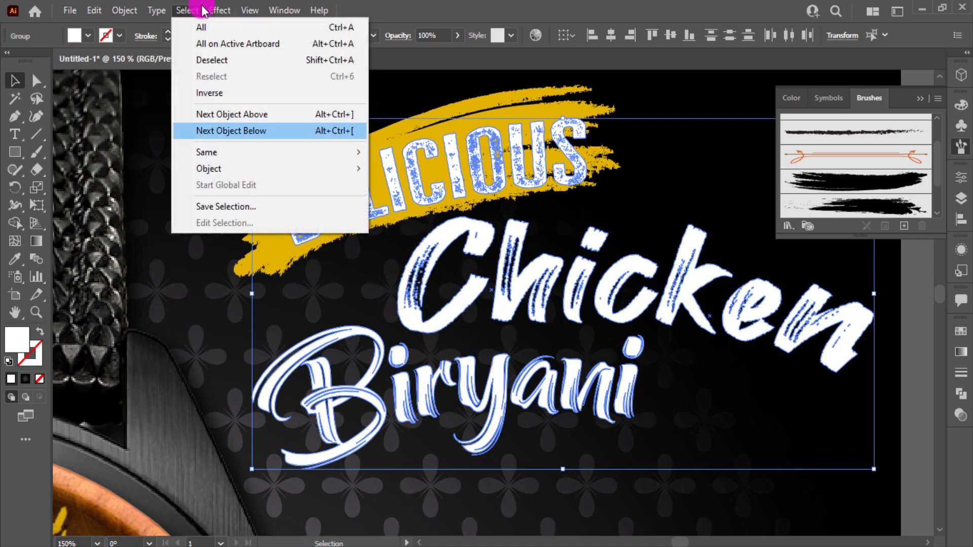
mouse_move(239, 178)
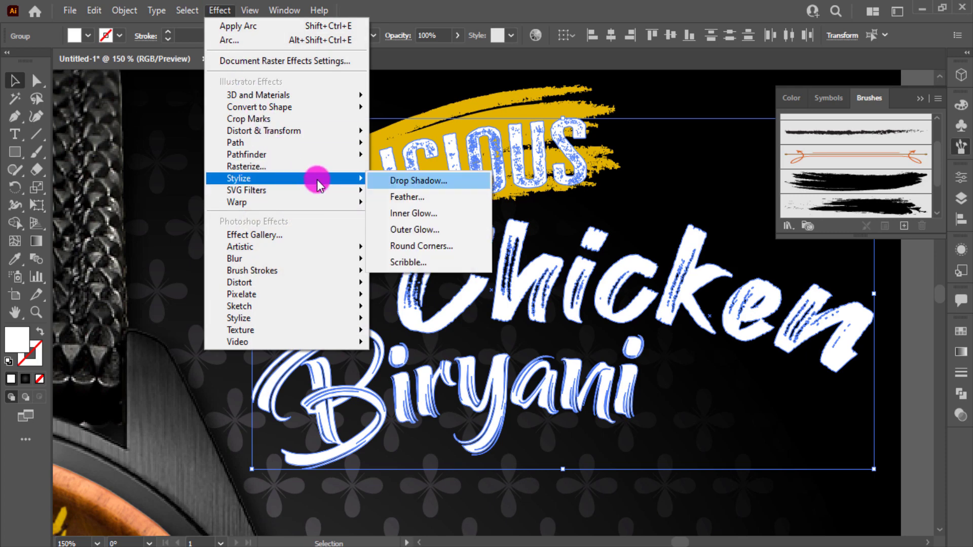
left_click(411, 182)
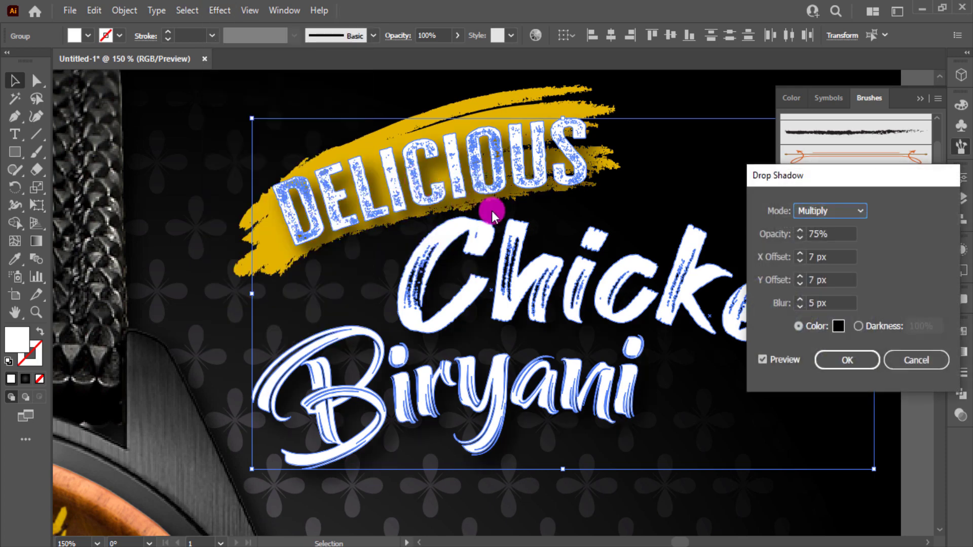
left_click(831, 358)
left_click(777, 432)
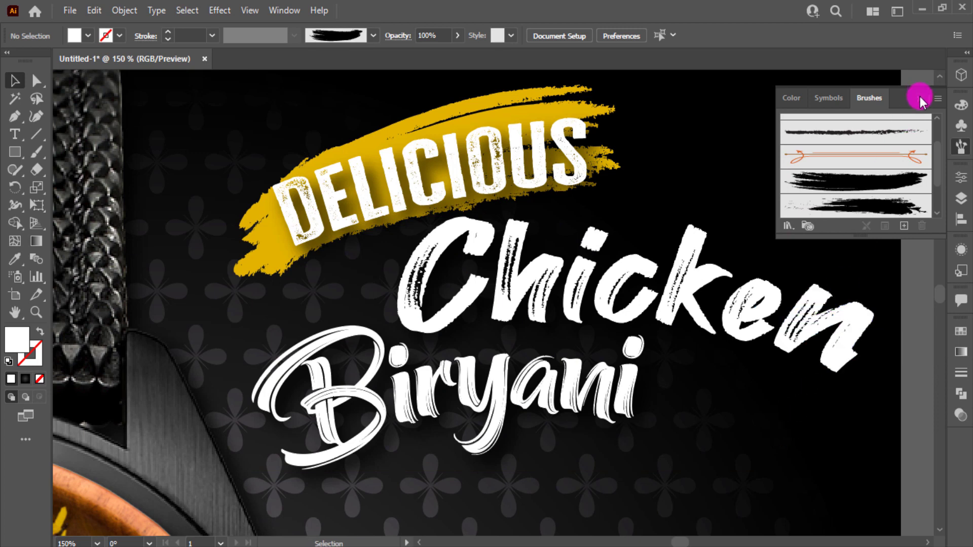
left_click(859, 142)
key("ctrl+0")
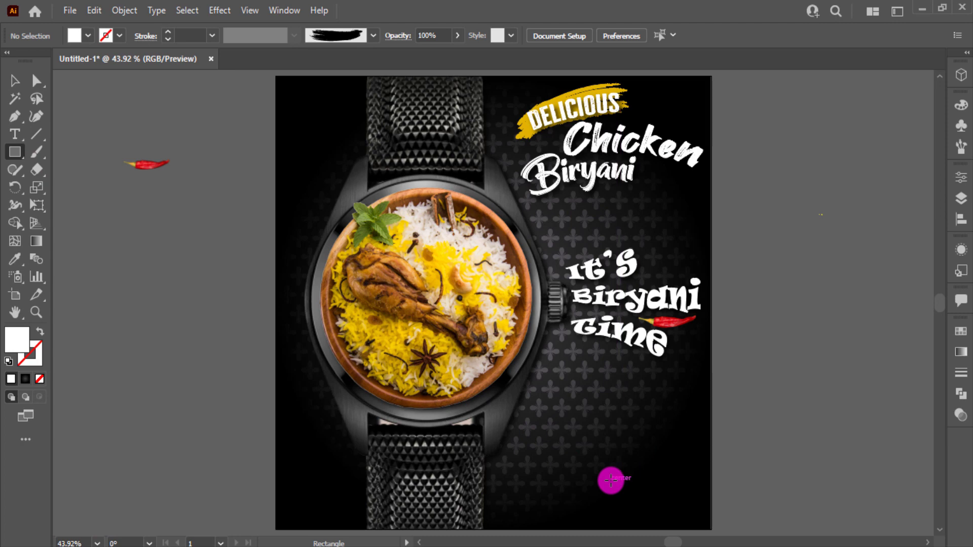
- Draw a bottom-right rectangle with no fill, a 3 pt outline, and fully rounded pill corners
left_click_drag(610, 479, 695, 502)
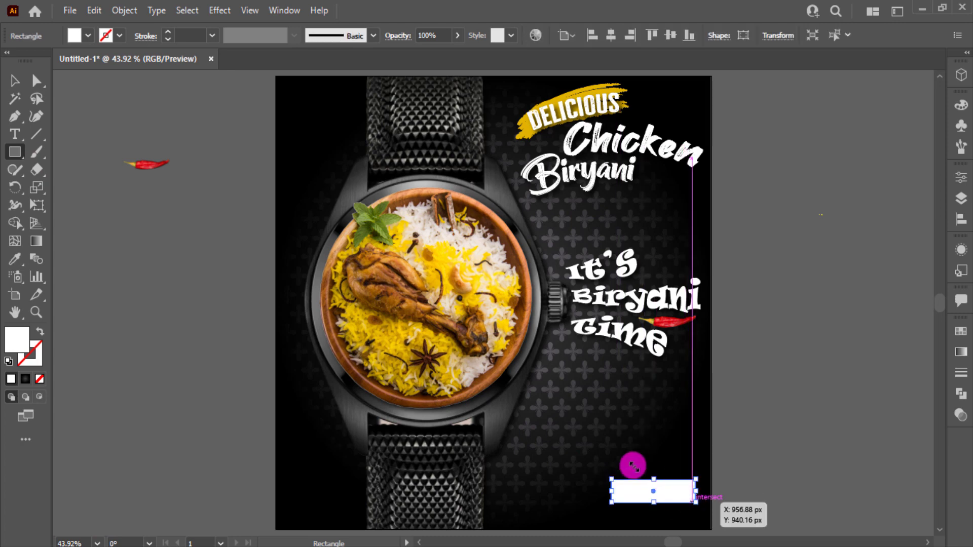
key("shift+x")
left_click(12, 89)
left_click(191, 36)
type("3")
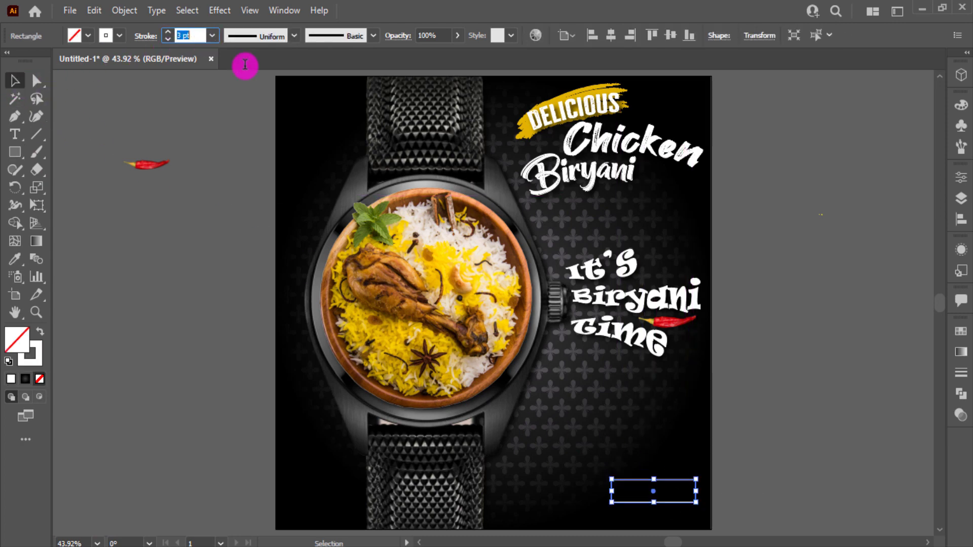
left_click(753, 380)
scroll(754, 380, "down", 3)
scroll(640, 374, "up", 3)
scroll(595, 369, "up", 2)
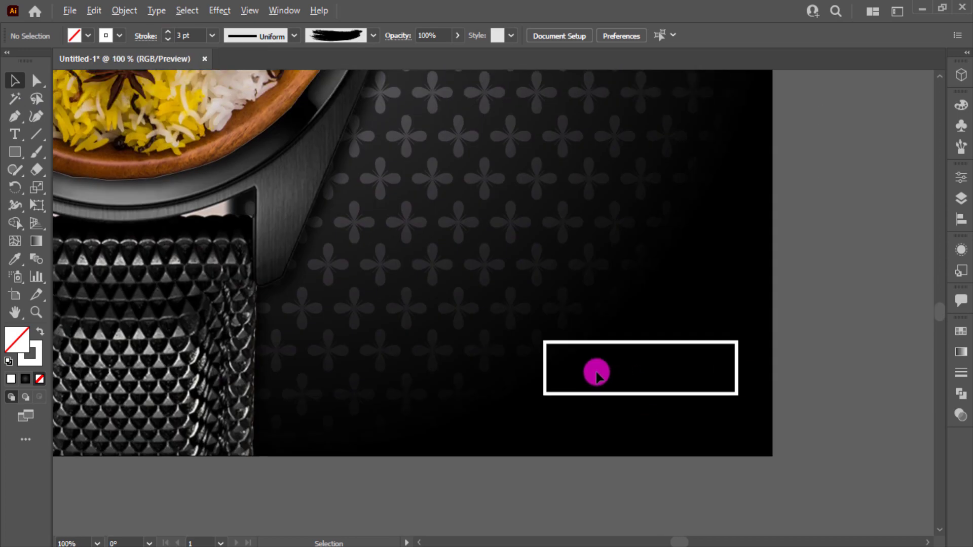
left_click(552, 366)
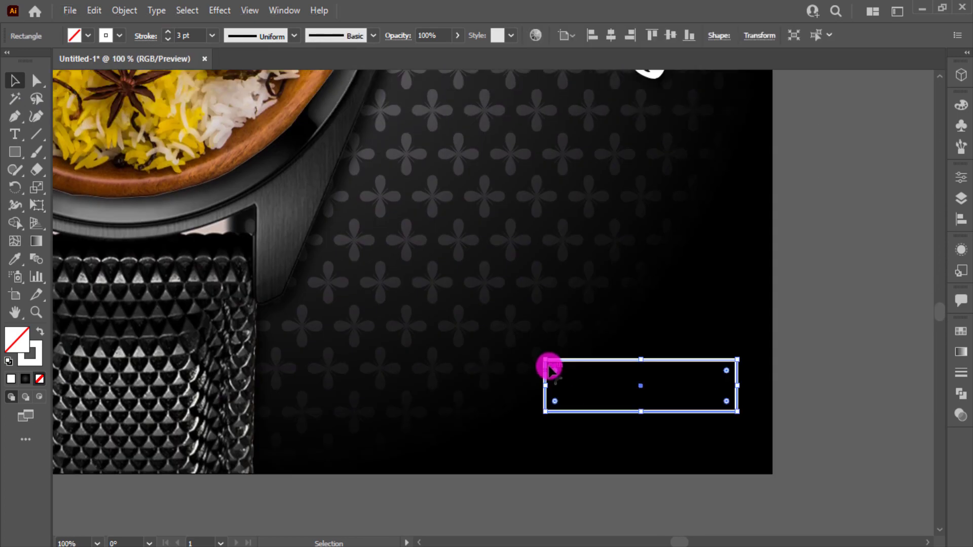
mouse_move(552, 369)
left_mouse_down()
mouse_move(590, 401)
mouse_move(647, 376)
left_mouse_up()
left_click(847, 425)
- Type ORDER NOW on the poster and set it in Montserrat Black
key("t")
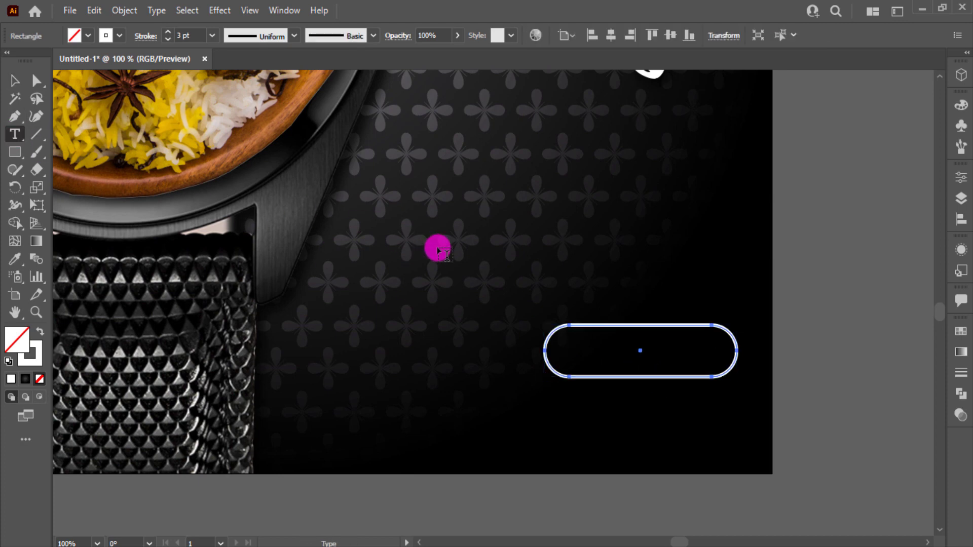
left_click(437, 248)
type("ORDER ")
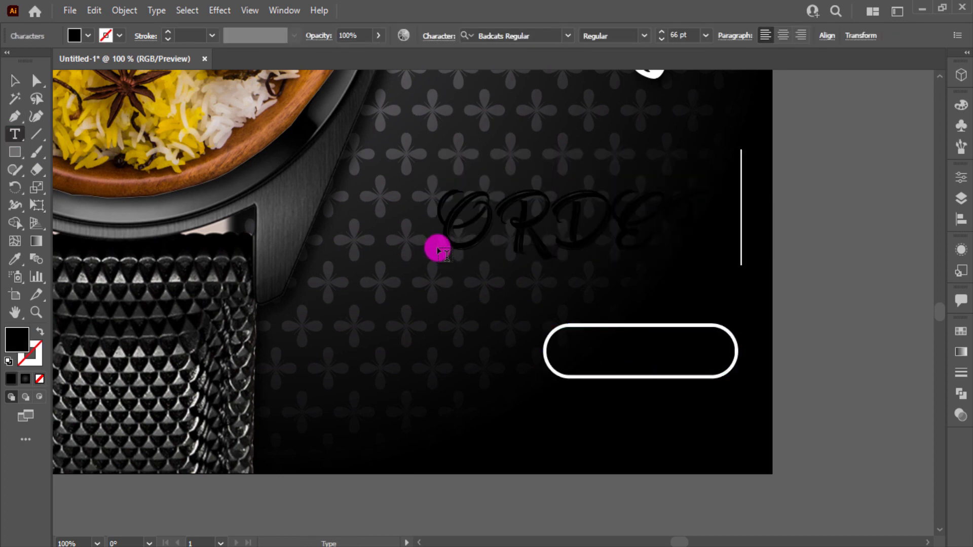
type("NOW")
left_click(14, 81)
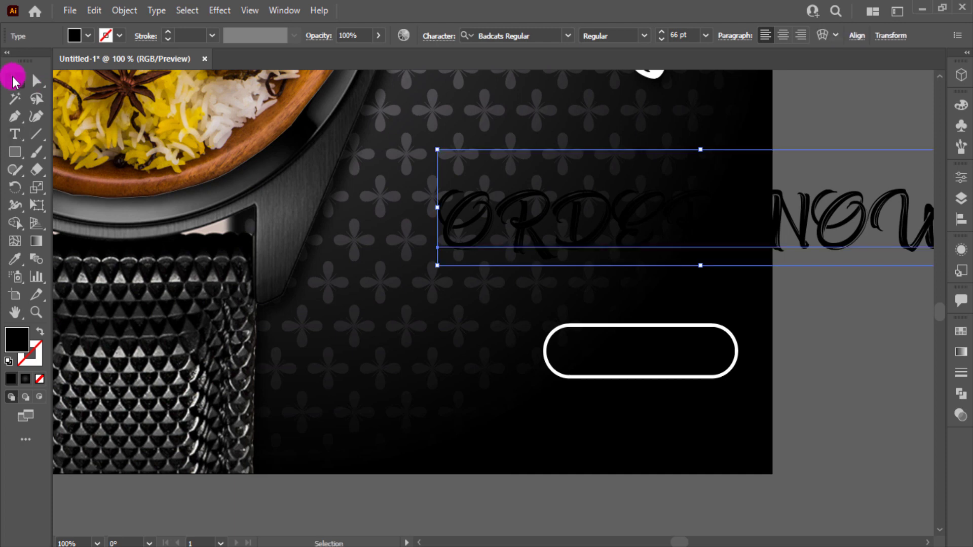
left_click(542, 35)
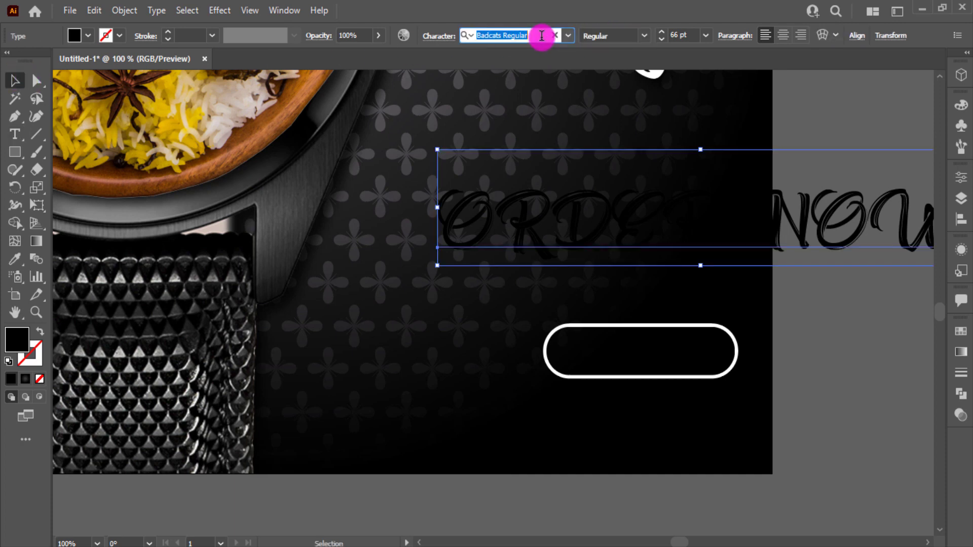
type("mo")
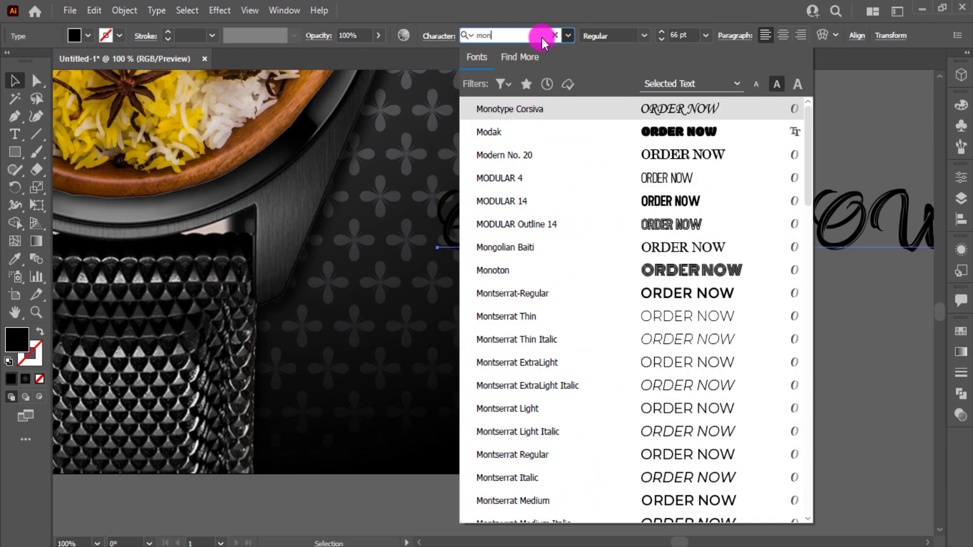
type("n")
scroll(685, 345, "down", 3)
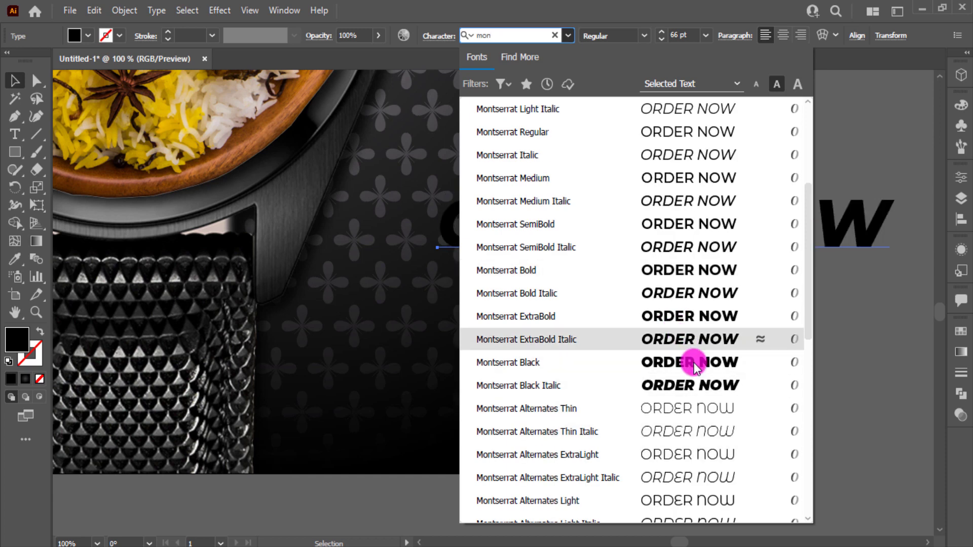
left_click(694, 364)
- Shrink ORDER NOW to fit the button and colour it white
mouse_move(891, 264)
left_mouse_down()
mouse_move(579, 229)
mouse_move(687, 353)
left_mouse_up()
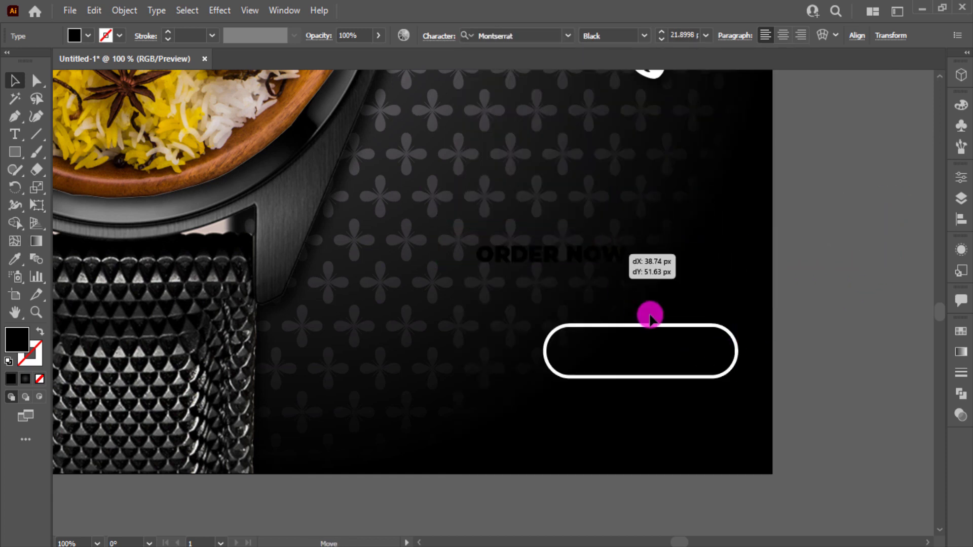
left_click(87, 35)
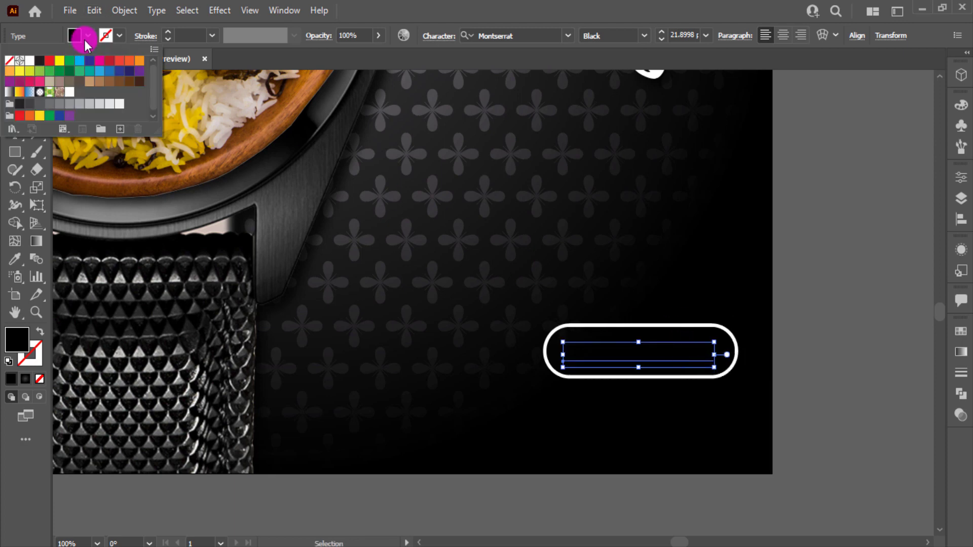
left_click(30, 62)
left_click(882, 480)
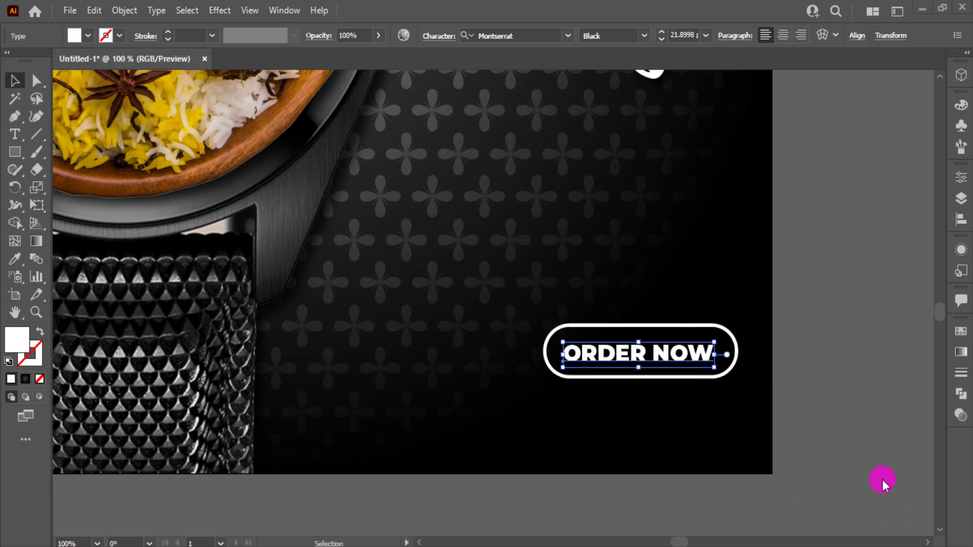
left_click(831, 373)
scroll(811, 354, "down", 3)
left_click(623, 282)
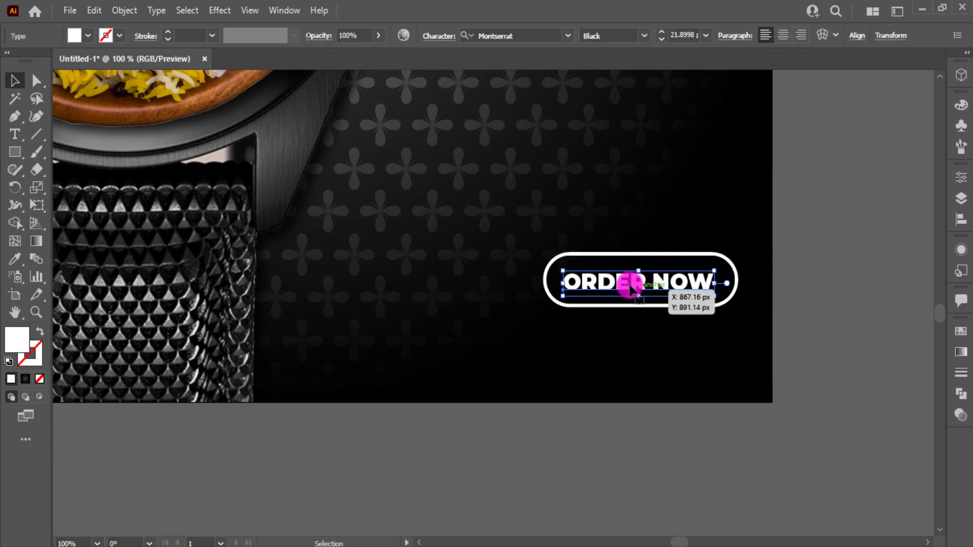
- Copy ORDER NOW below the button, retype it as the phone number, and enlarge it
left_click_drag(664, 291, 664, 337)
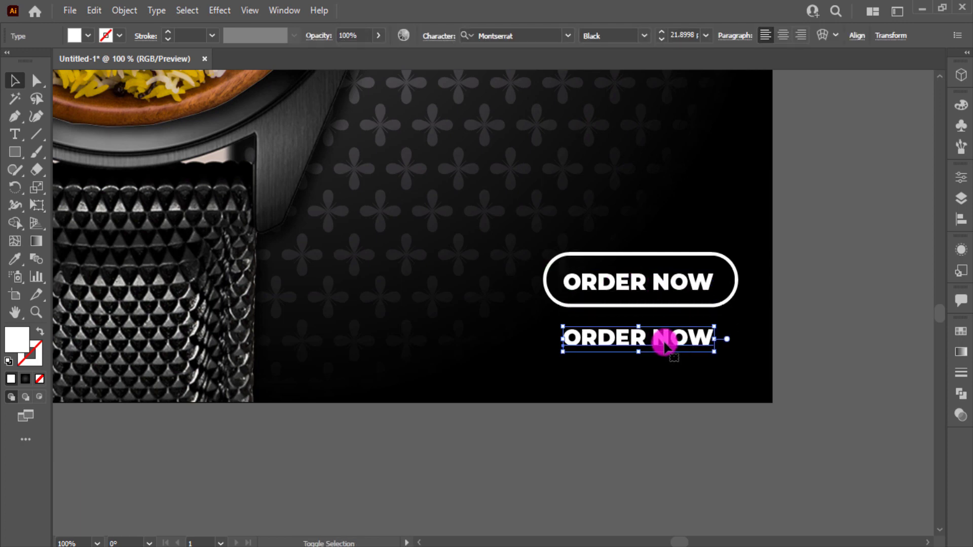
key("t")
triple_click(664, 338)
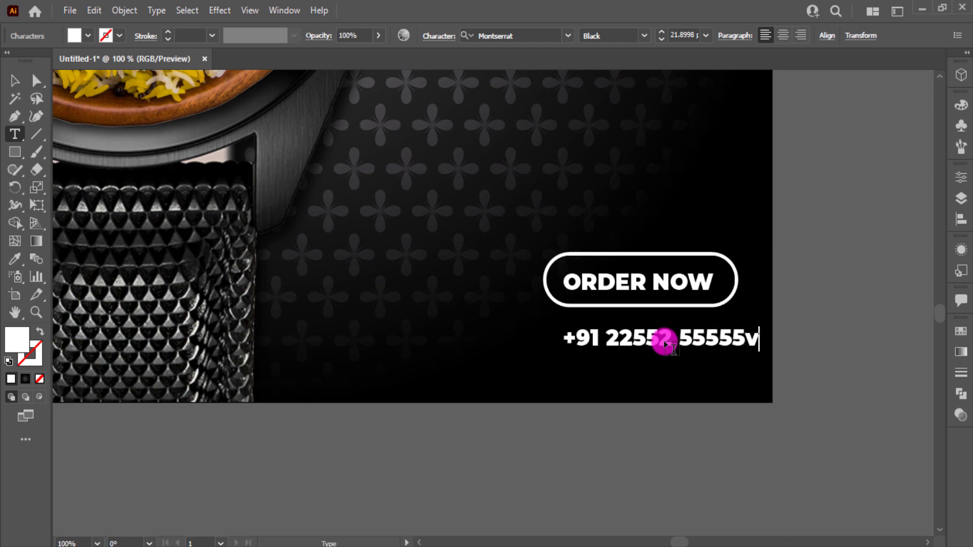
left_click(681, 36)
left_click(682, 35)
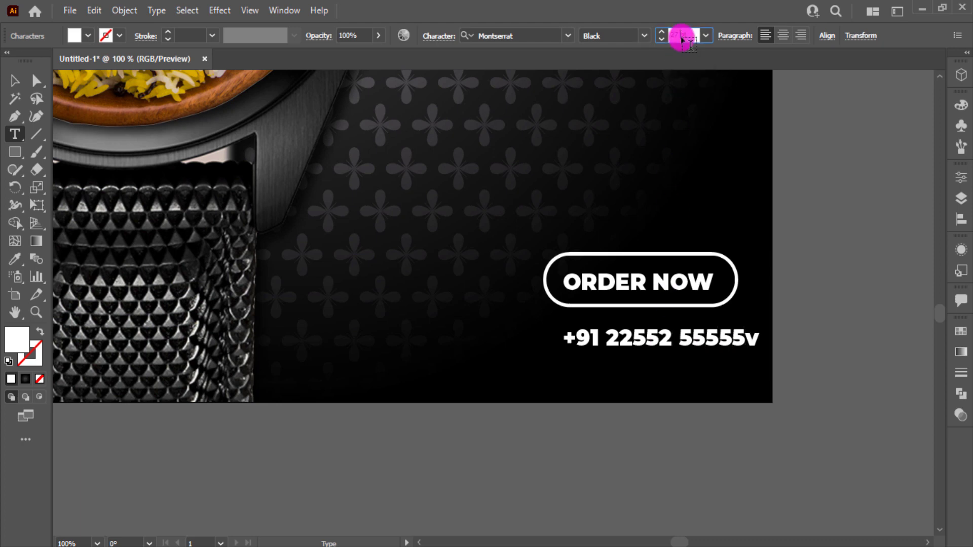
type("27")
left_click(14, 77)
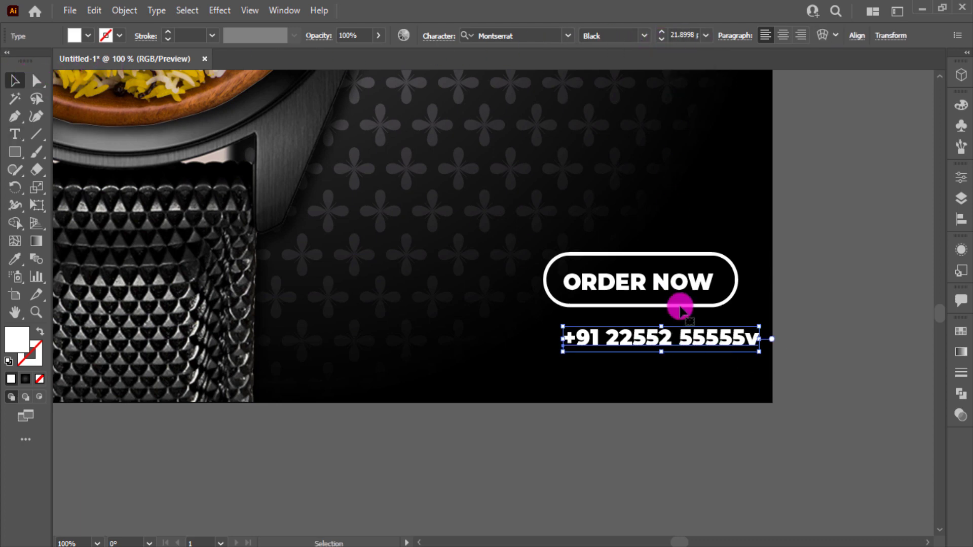
left_click(679, 306)
- Remove the stray trailing 'v' and place the phone number under the button
double_click(728, 332)
left_click_drag(742, 337, 761, 335)
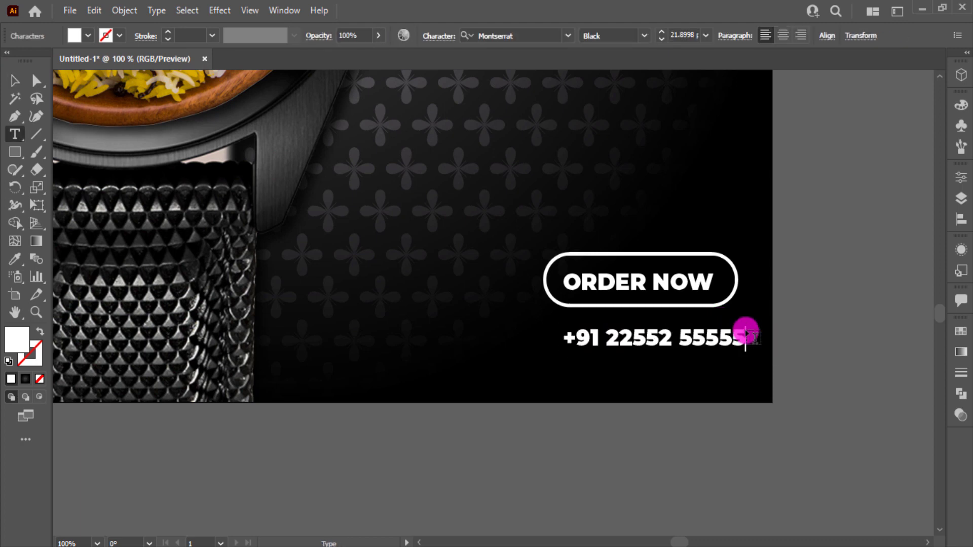
left_click(22, 77)
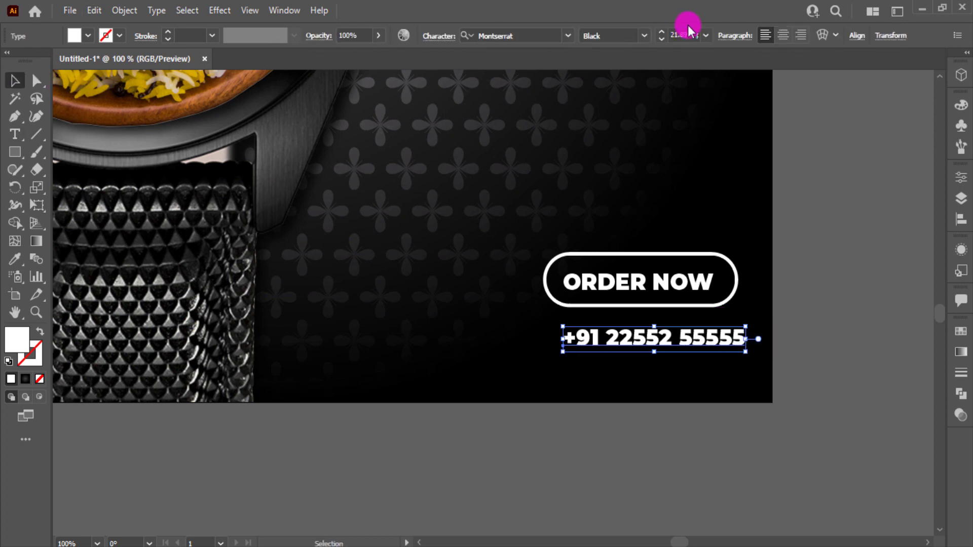
scroll(684, 33, "up", 5)
left_click(719, 71)
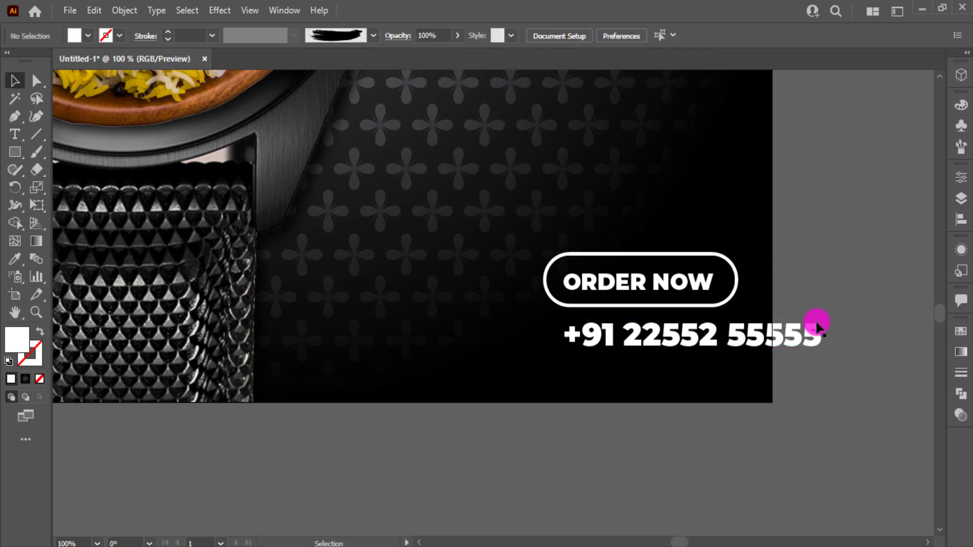
mouse_move(815, 322)
left_mouse_down()
mouse_move(713, 349)
mouse_move(720, 335)
left_mouse_up()
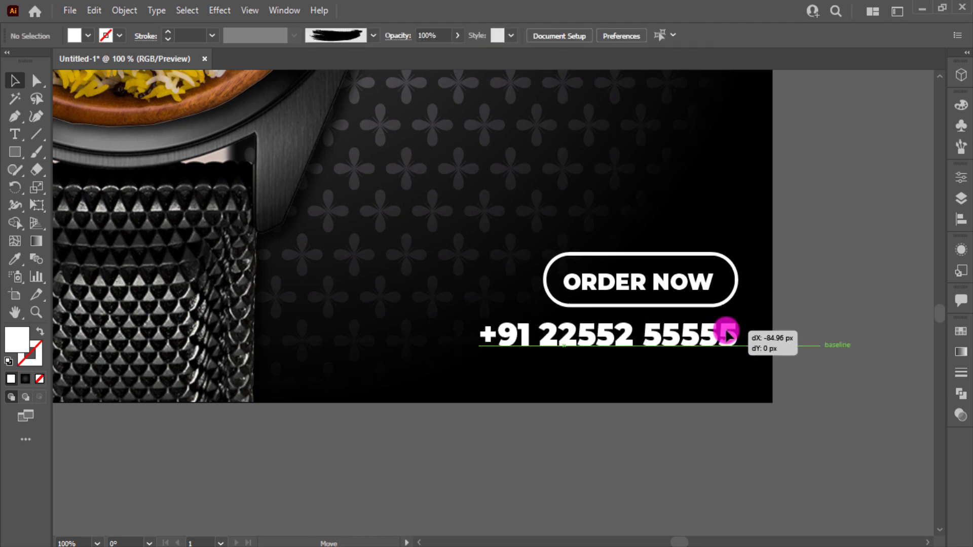
left_click(870, 311)
key("ctrl+0")
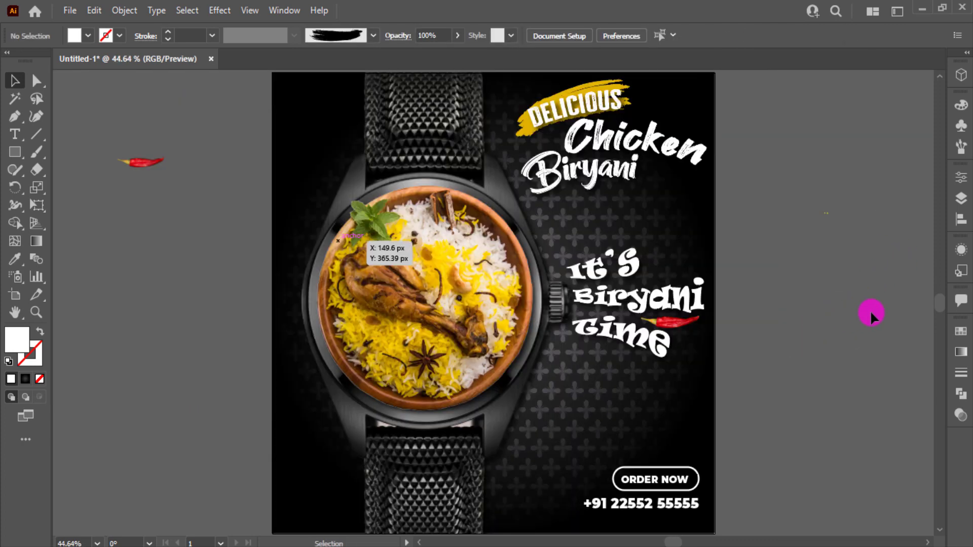
- Shrink the Red Chilli image and position it right beside the word 'Biryani'
left_click(141, 163)
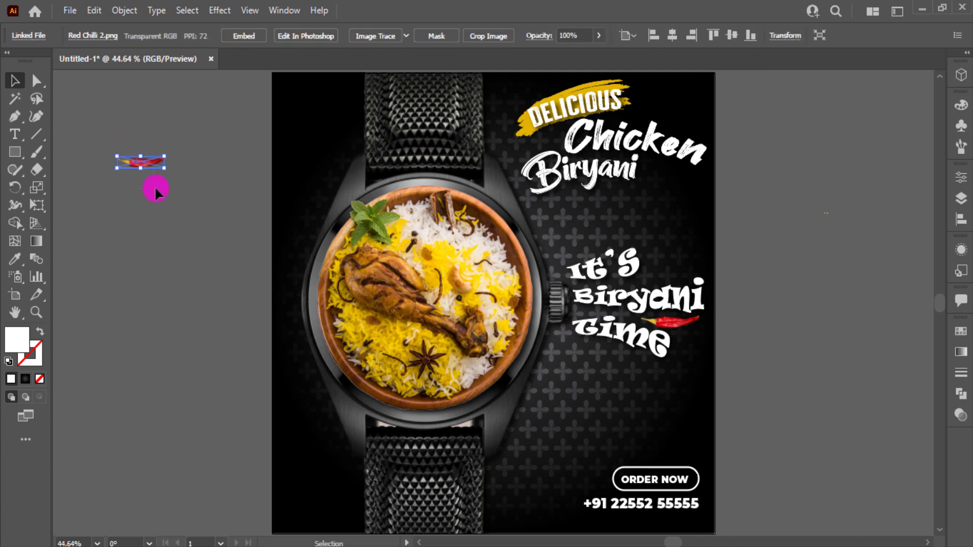
left_click_drag(158, 187, 169, 146)
left_click(130, 217)
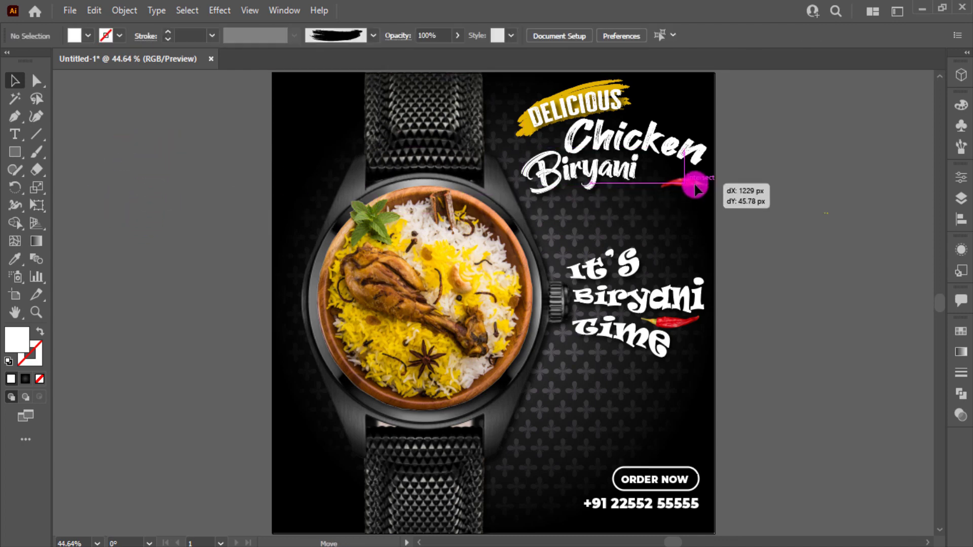
left_click_drag(160, 164, 683, 178)
scroll(667, 173, "up", 1)
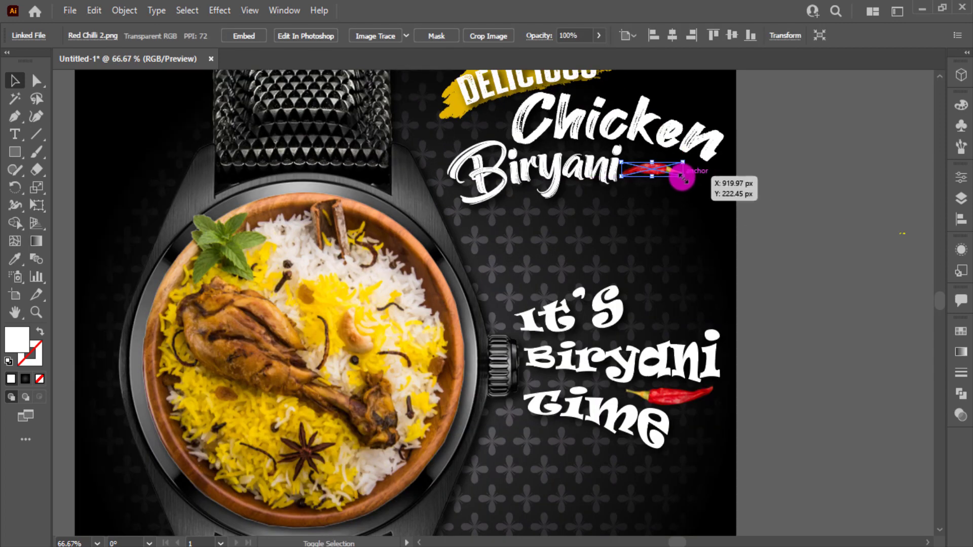
mouse_move(682, 179)
left_mouse_down()
mouse_move(689, 183)
mouse_move(670, 176)
left_mouse_up()
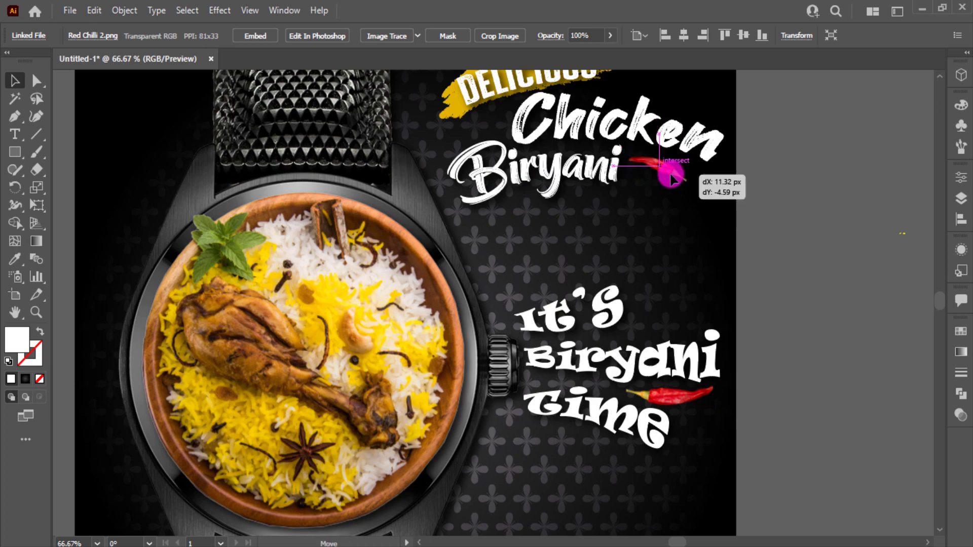
left_click(740, 177)
scroll(558, 228, "down", 4)
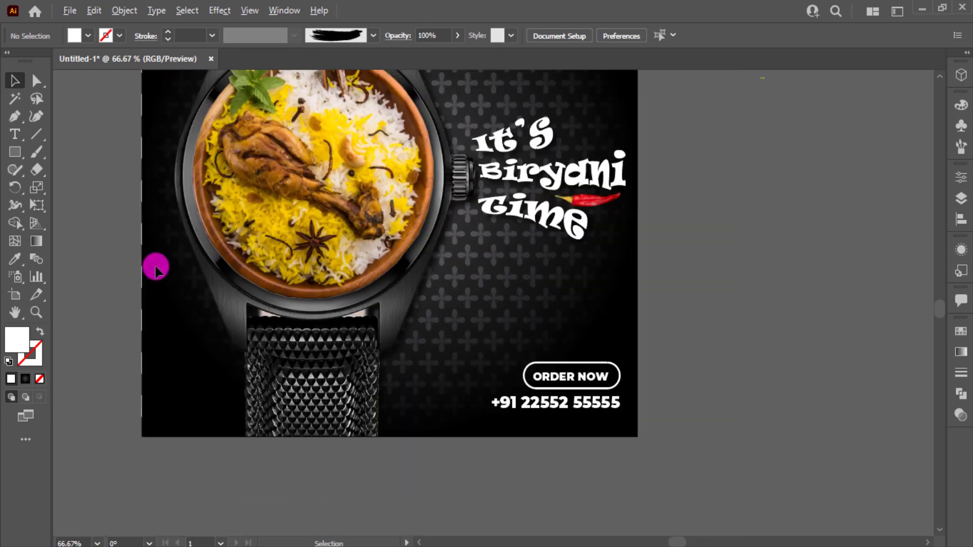
scroll(156, 269, "up", 1)
scroll(155, 269, "up", 2)
- Draw an unfilled curved Pen path along the watch's left side
key("p")
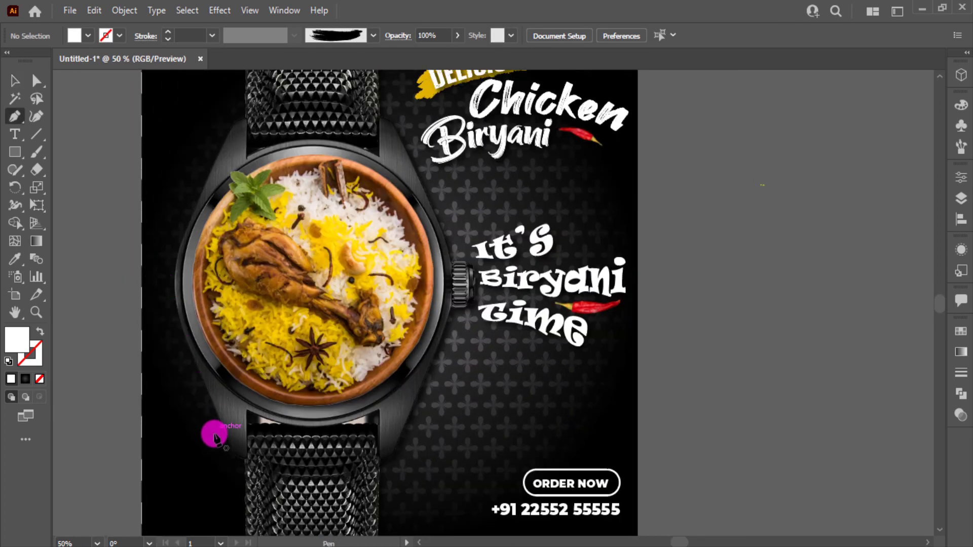
left_click(217, 432)
left_click_drag(177, 347, 164, 296)
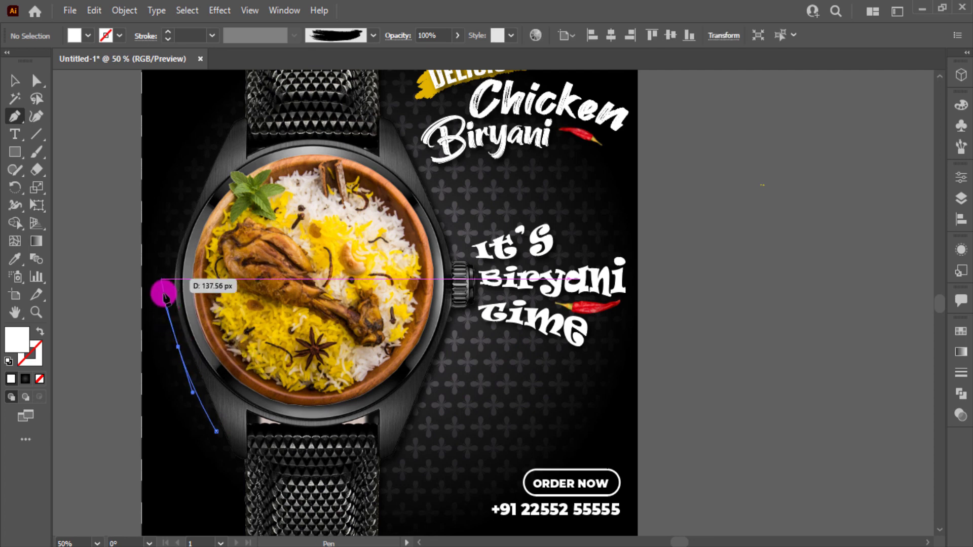
left_click_drag(178, 209, 206, 176)
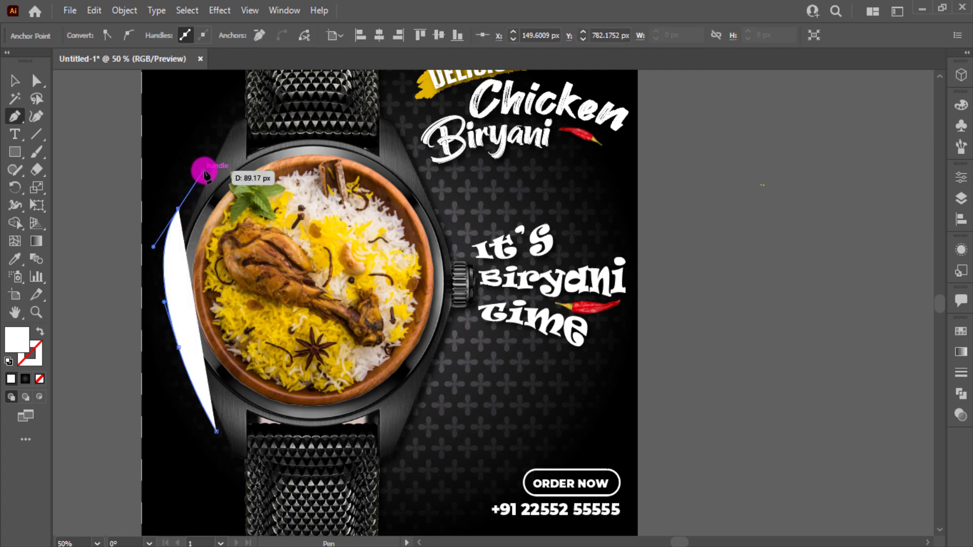
left_click(223, 122)
key("shift+x")
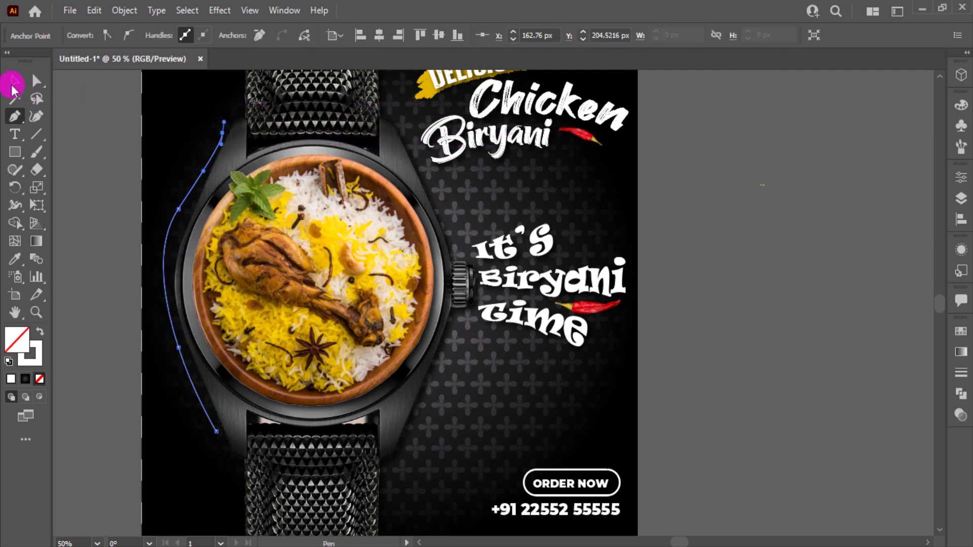
left_click(14, 86)
left_click(85, 125)
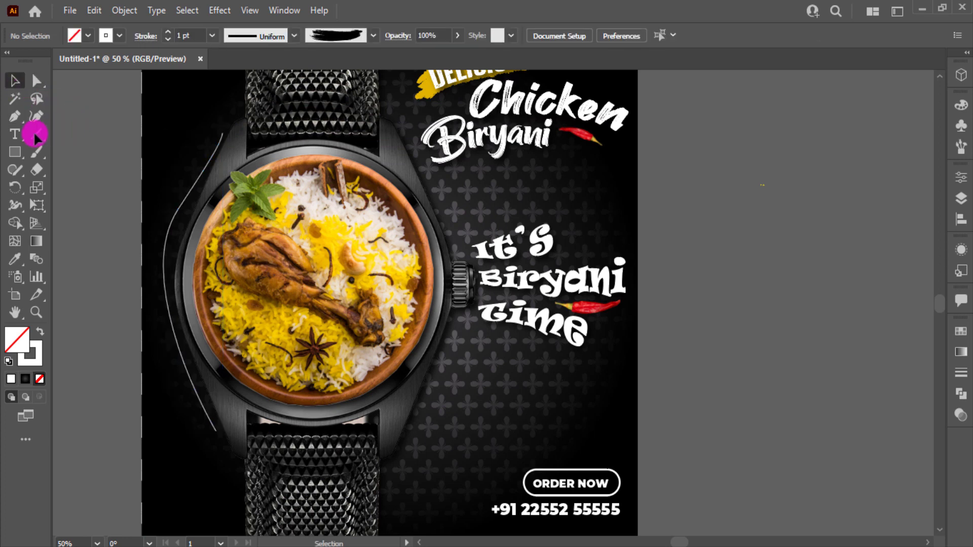
- Type 'Hurry Up Limited Time Offer' along the curve and fill it white
left_click(19, 137)
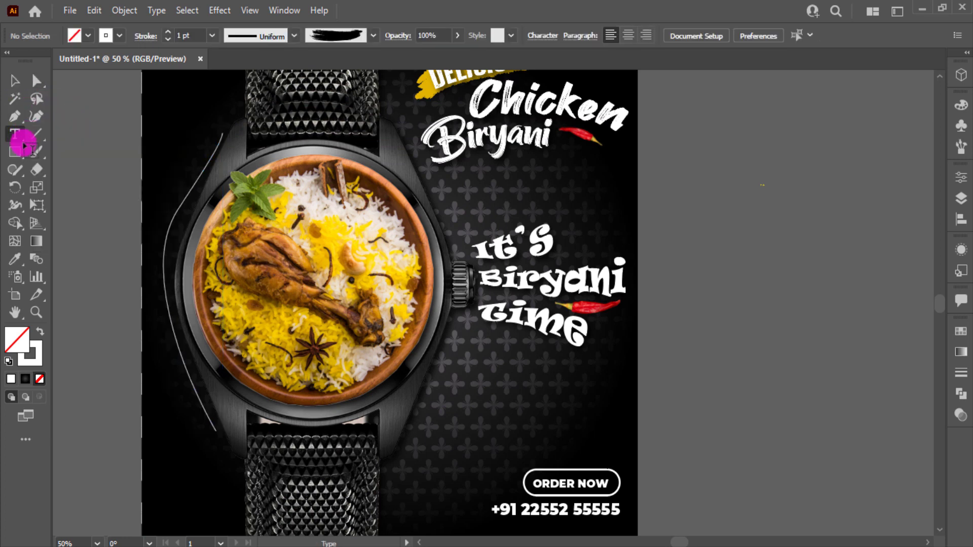
left_click(199, 402)
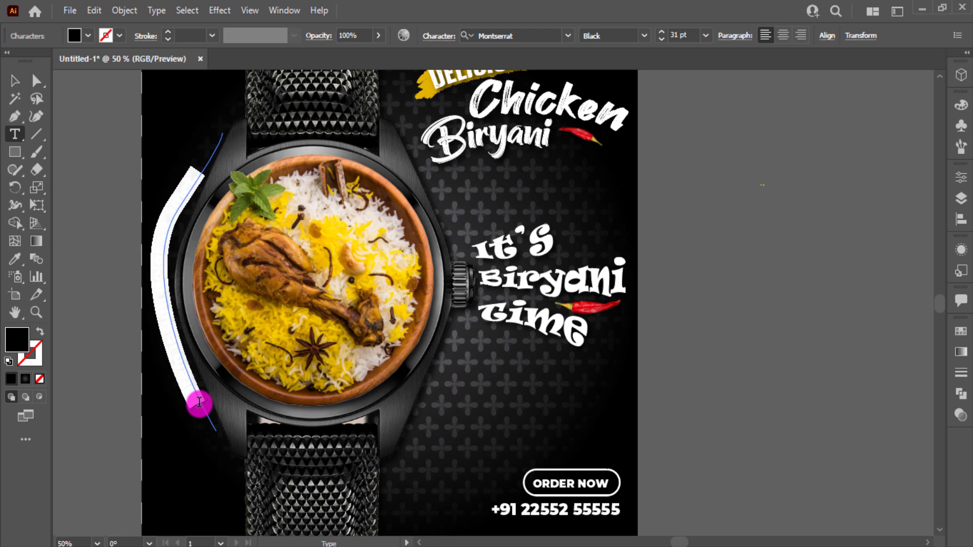
key("BackSpace")
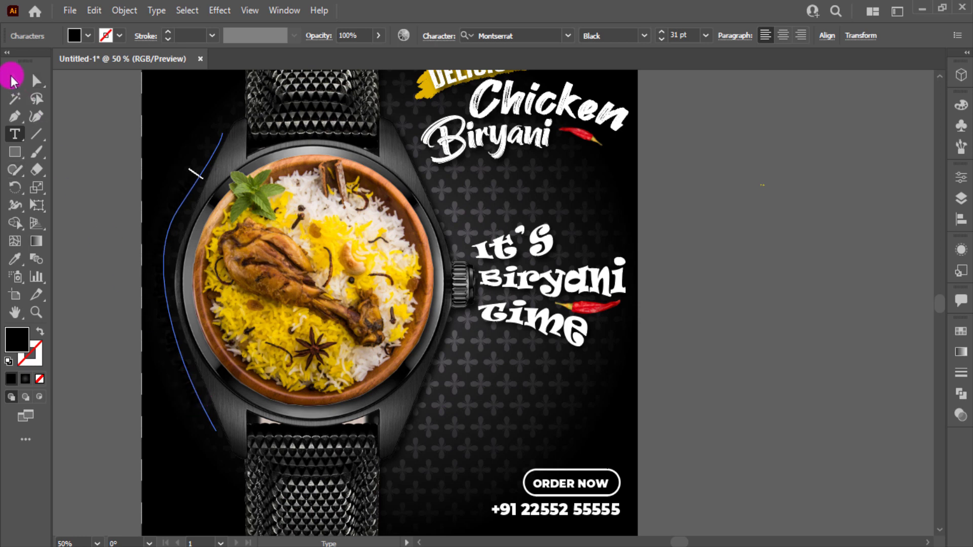
left_click(13, 80)
left_click(74, 35)
left_click(29, 60)
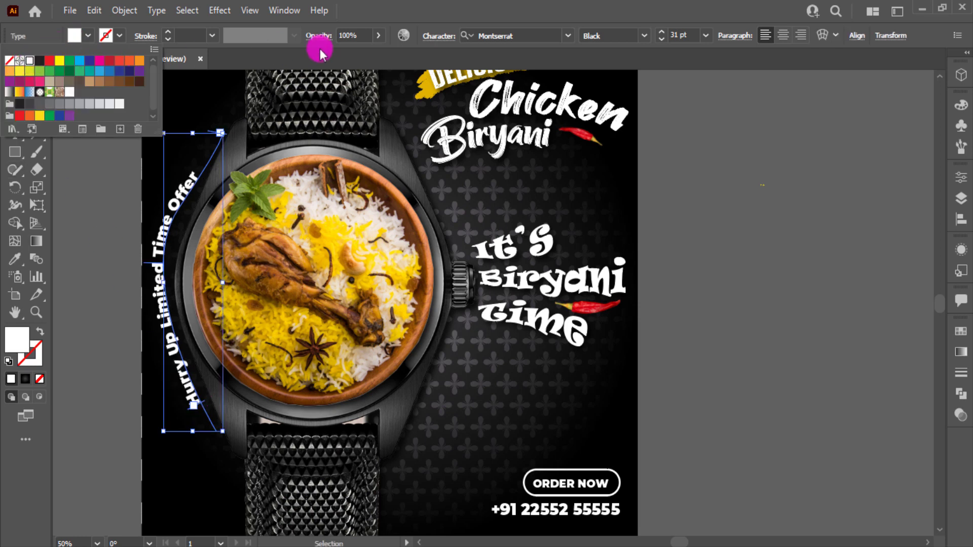
left_click(570, 39)
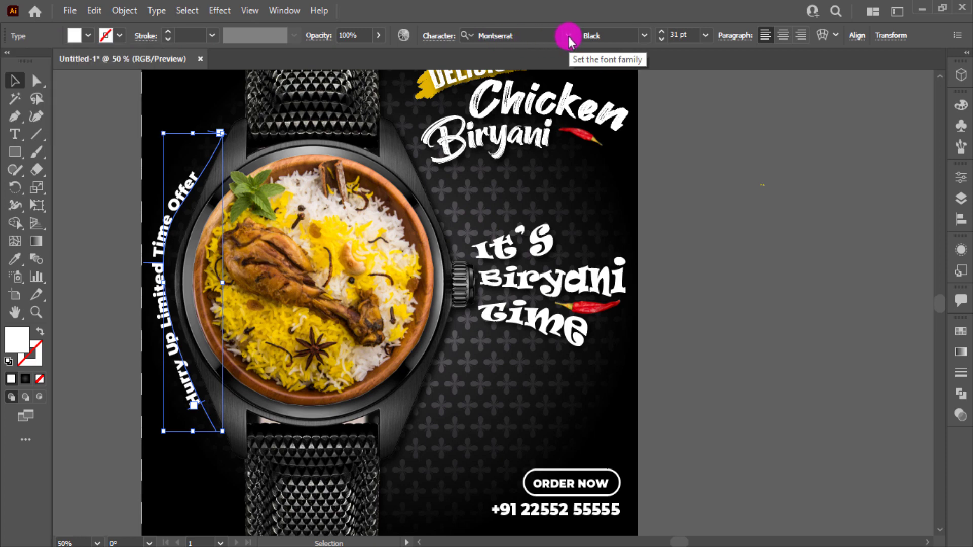
- Set the curved offer text to the BillionDreams script font at 49 pt
left_click(567, 35)
key("Down")
key("Down")
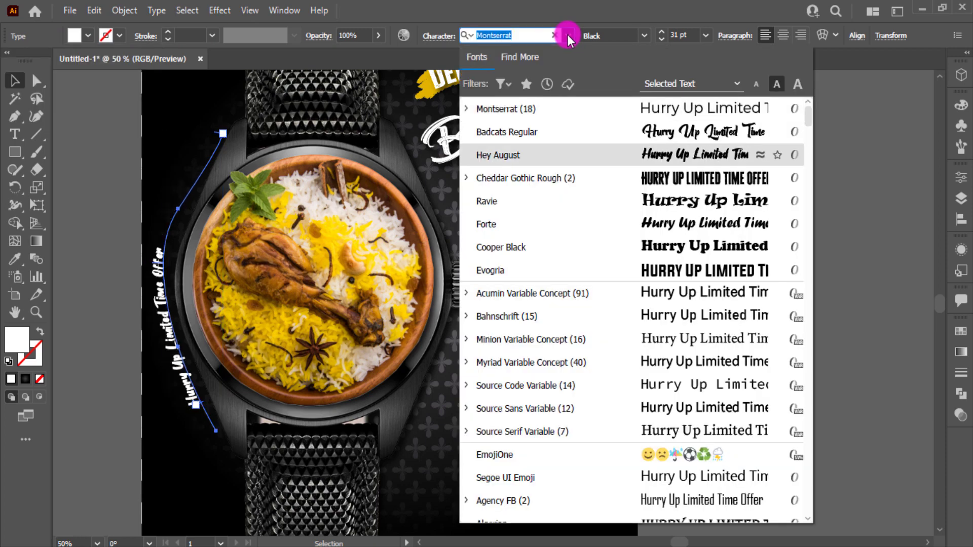
key("Up")
key("Down")
key("Down")
key("Down")
key("Down")
key("Down")
key("Down")
scroll(630, 195, "down", 4)
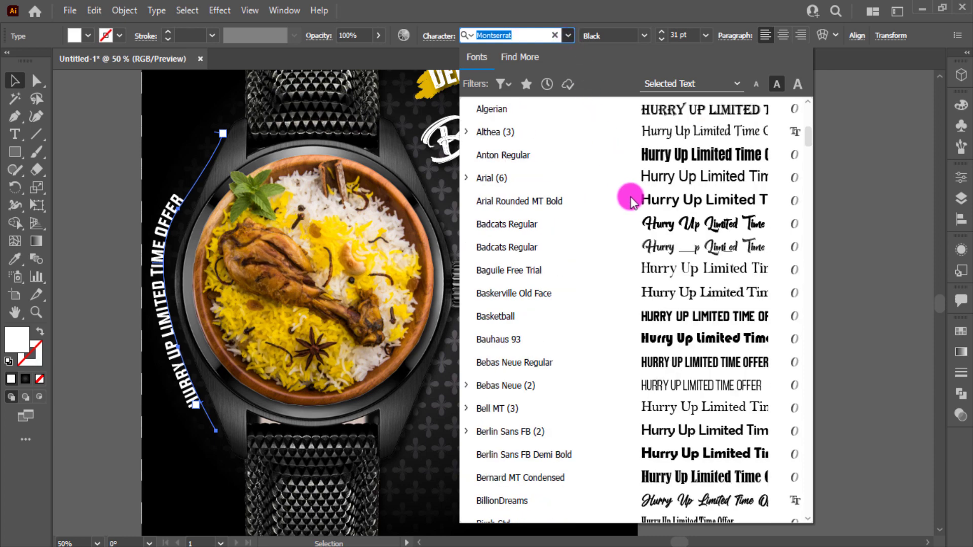
scroll(694, 364, "down", 2)
left_click(694, 363)
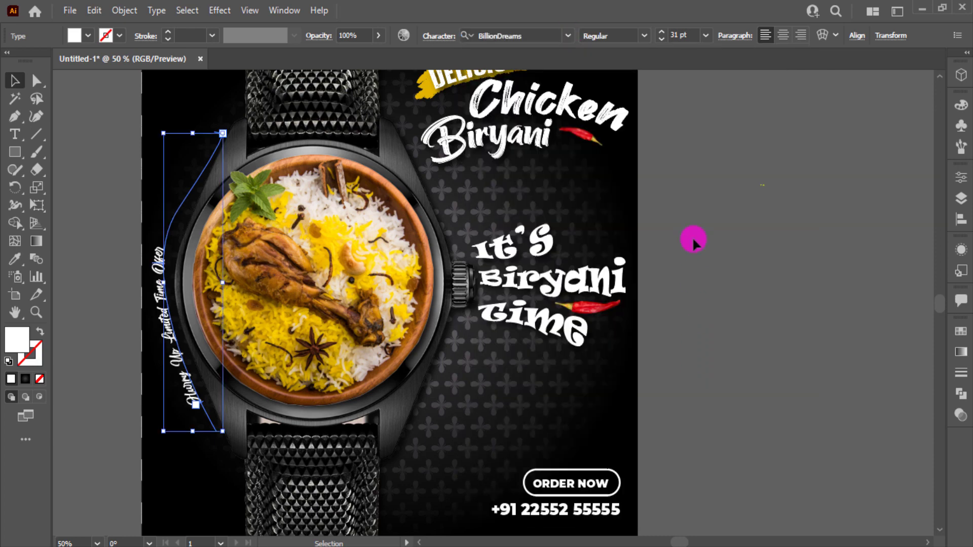
scroll(692, 31, "up", 3)
scroll(692, 31, "up", 3)
scroll(692, 31, "up", 3)
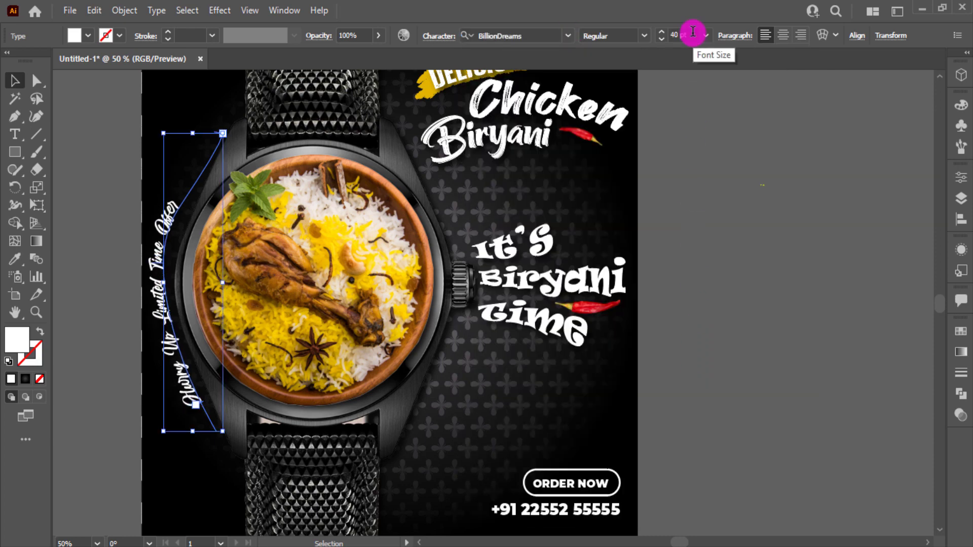
scroll(692, 31, "up", 4)
scroll(692, 32, "up", 2)
scroll(693, 31, "up", 2)
scroll(693, 32, "up", 1)
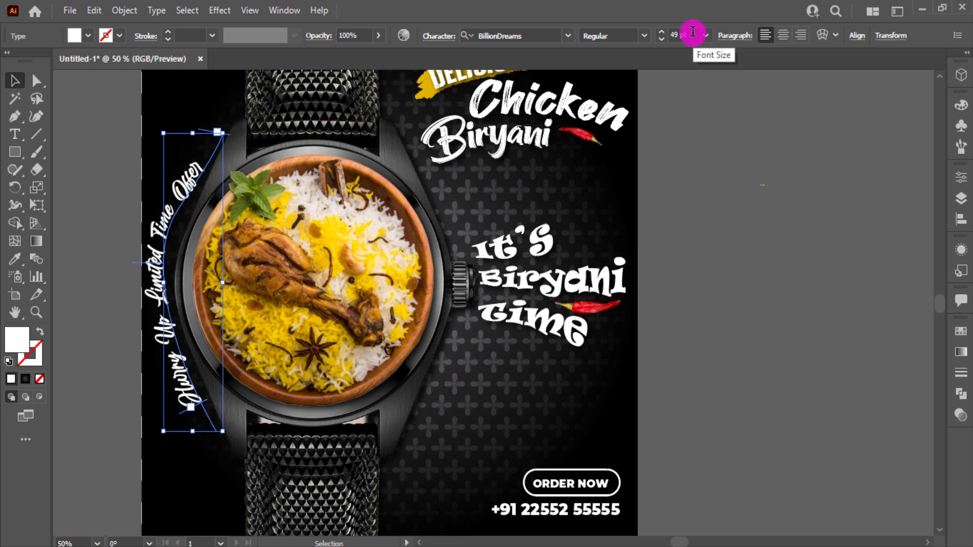
- Fit the poster in view and nudge the curved offer text slightly down
left_click(697, 182)
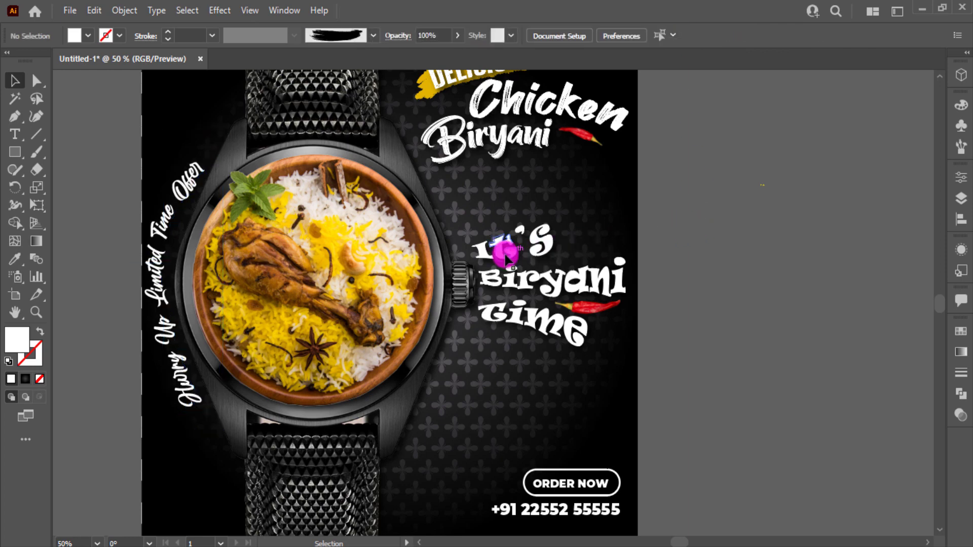
key("ctrl+0")
left_click(286, 241)
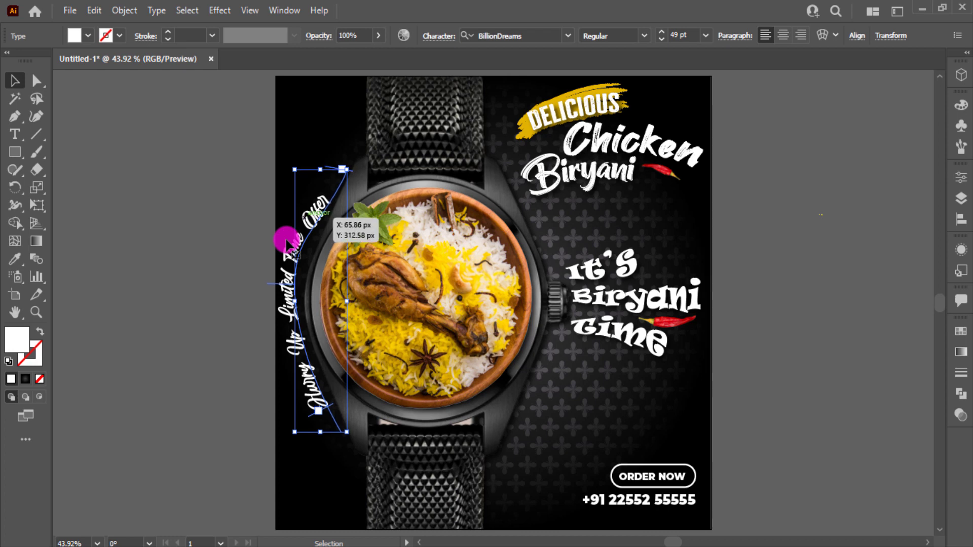
left_click_drag(286, 241, 288, 245)
- Type 'logo' and apply the ORDER NOW text style to it with the Eyedropper
left_click(194, 178)
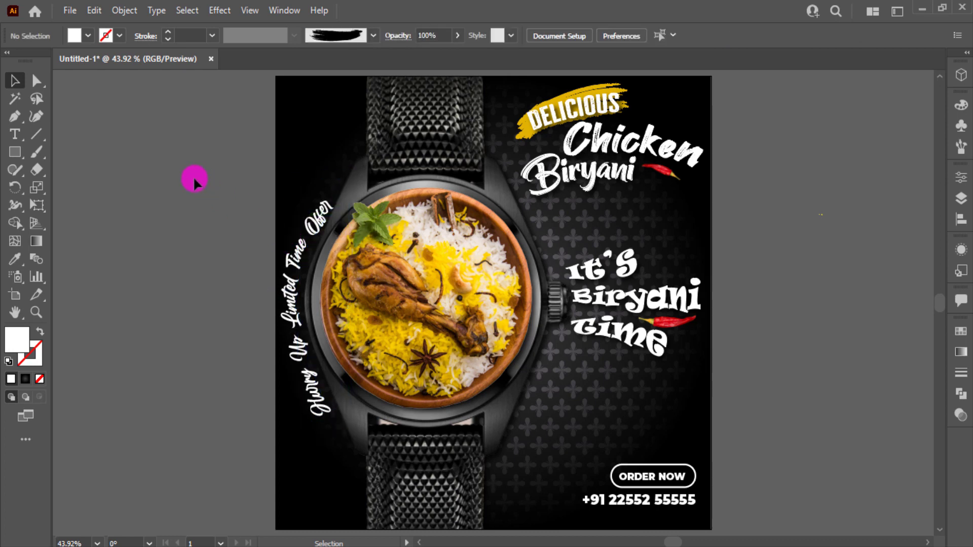
left_click(24, 132)
left_click(112, 139)
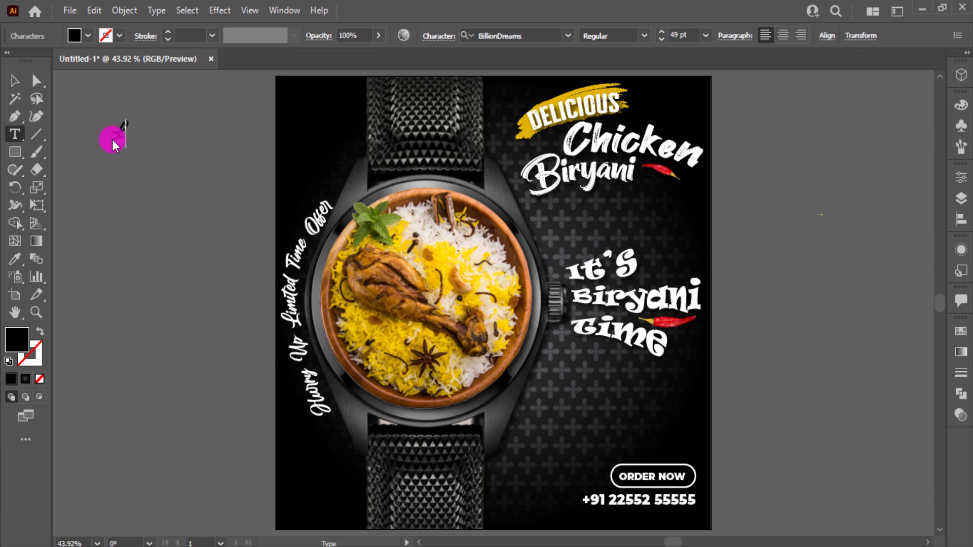
type("logo")
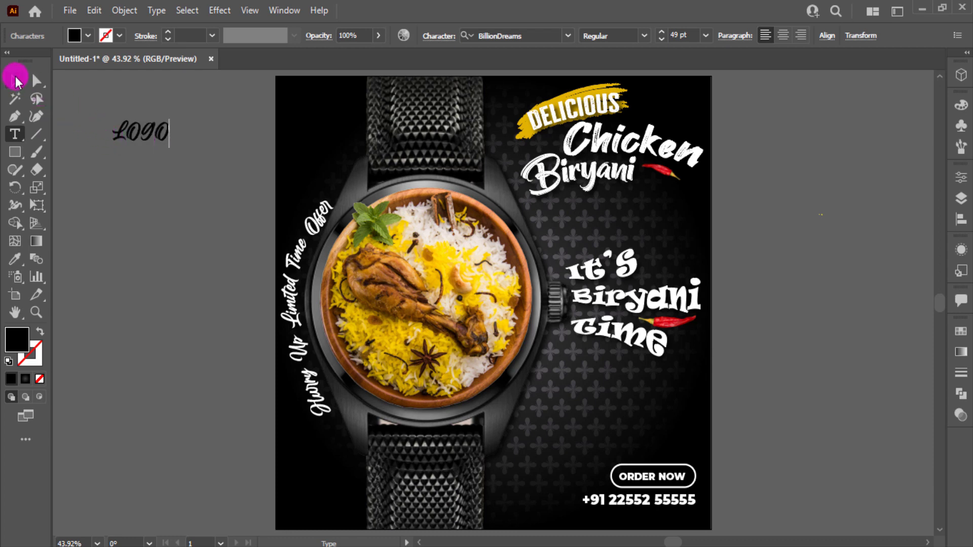
left_click(15, 81)
key("i")
left_click(678, 474)
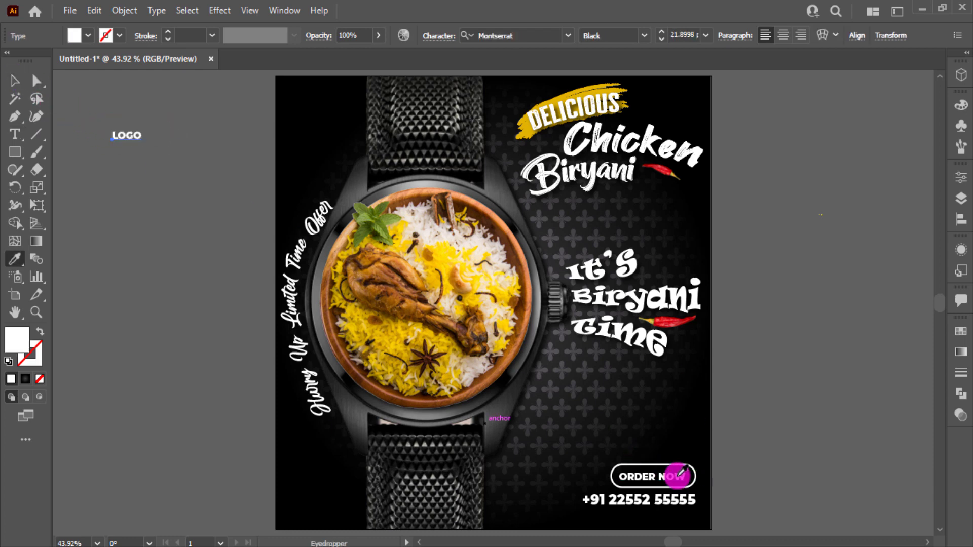
- Scale and move the LOGO label into the poster's top-left corner
key("v")
mouse_move(142, 146)
left_mouse_down()
mouse_move(188, 167)
mouse_move(273, 121)
mouse_move(353, 109)
mouse_move(307, 92)
left_mouse_up()
left_click(260, 113)
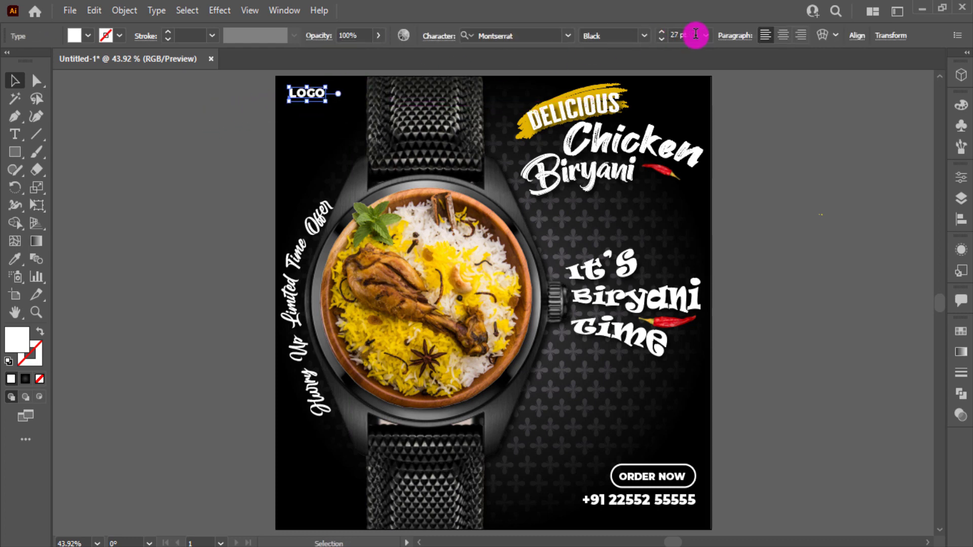
left_click(780, 229)
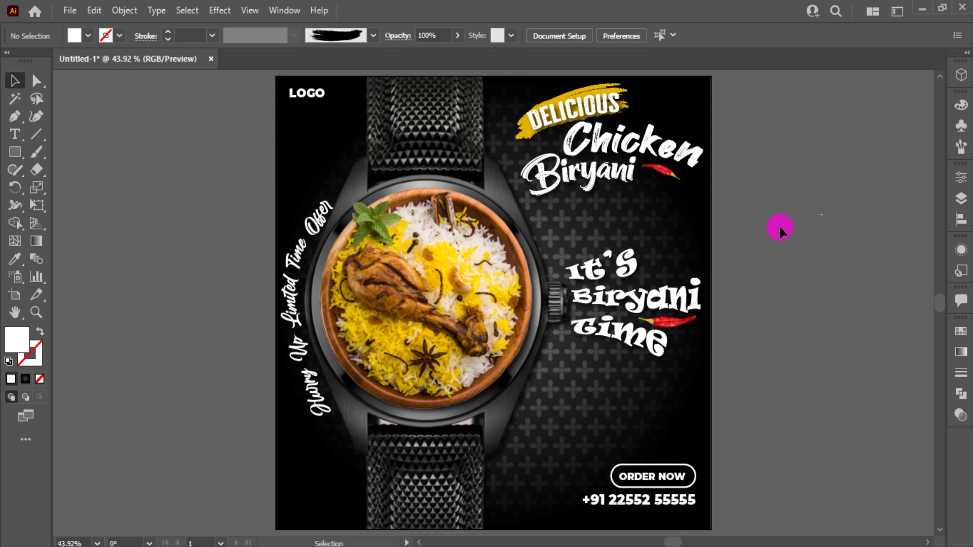